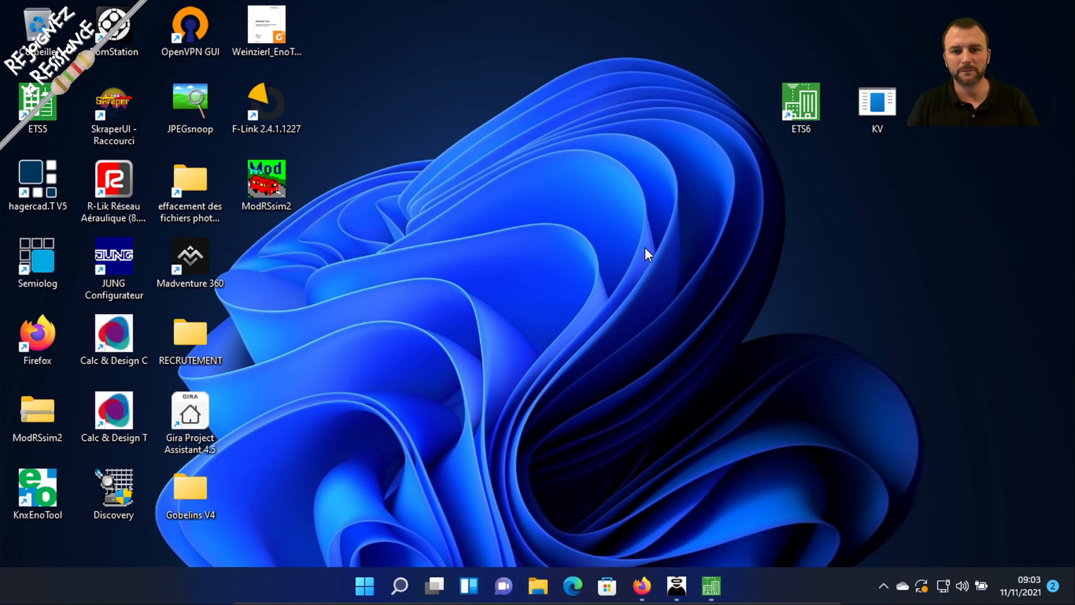
Switch to Firefox and go to the my.knx.org website
{"action": "left_click", "coordinate": [642, 586]}
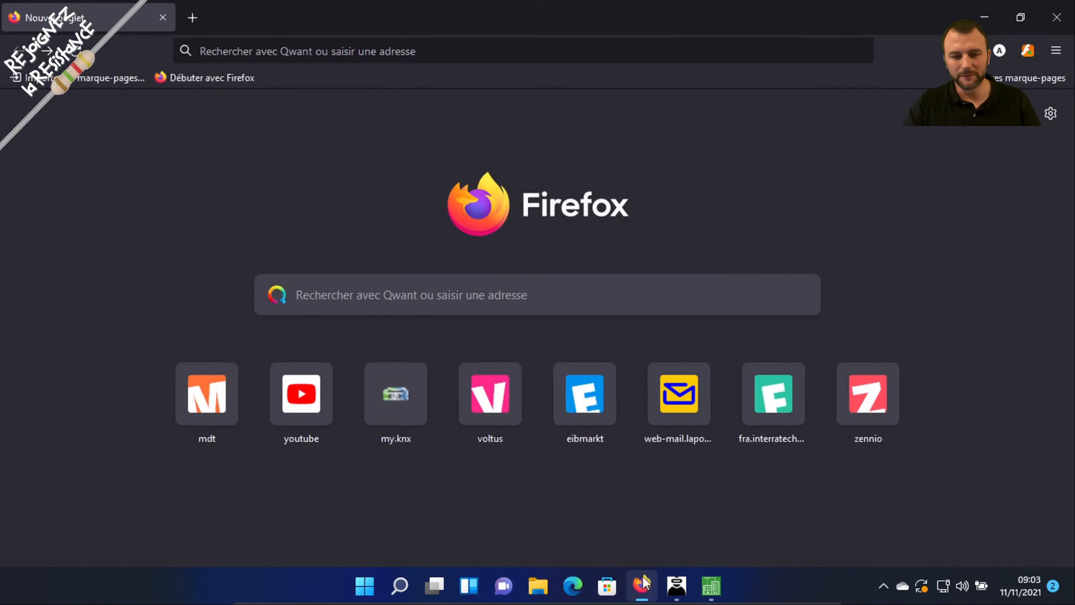
{"action": "left_click", "coordinate": [577, 58]}
{"action": "type", "text": "m"}
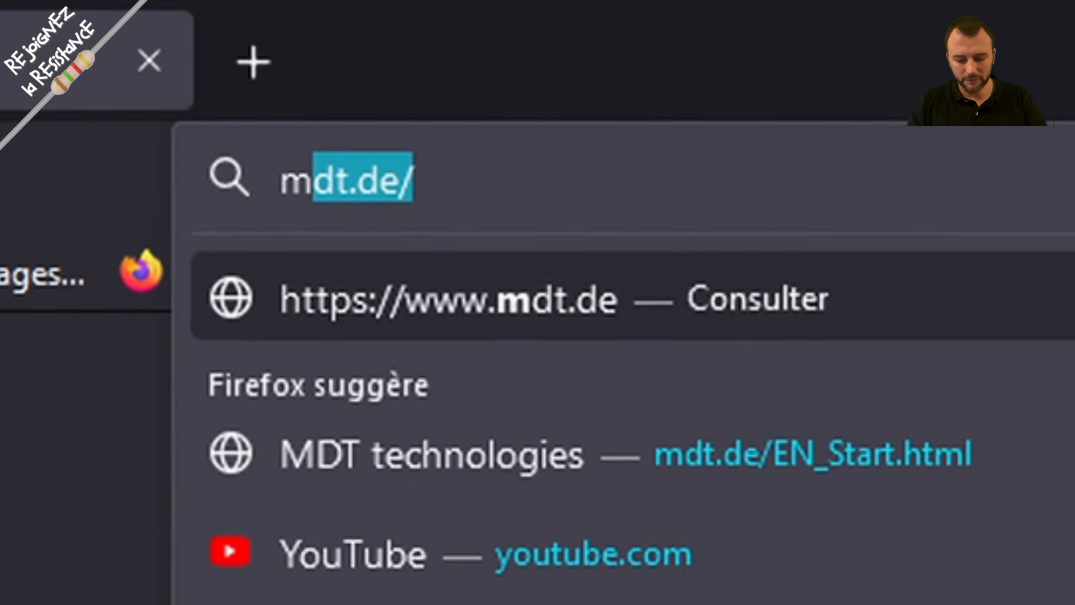
{"action": "type", "text": "y"}
{"action": "key", "text": "BackSpace"}
{"action": "type", "text": "kn"}
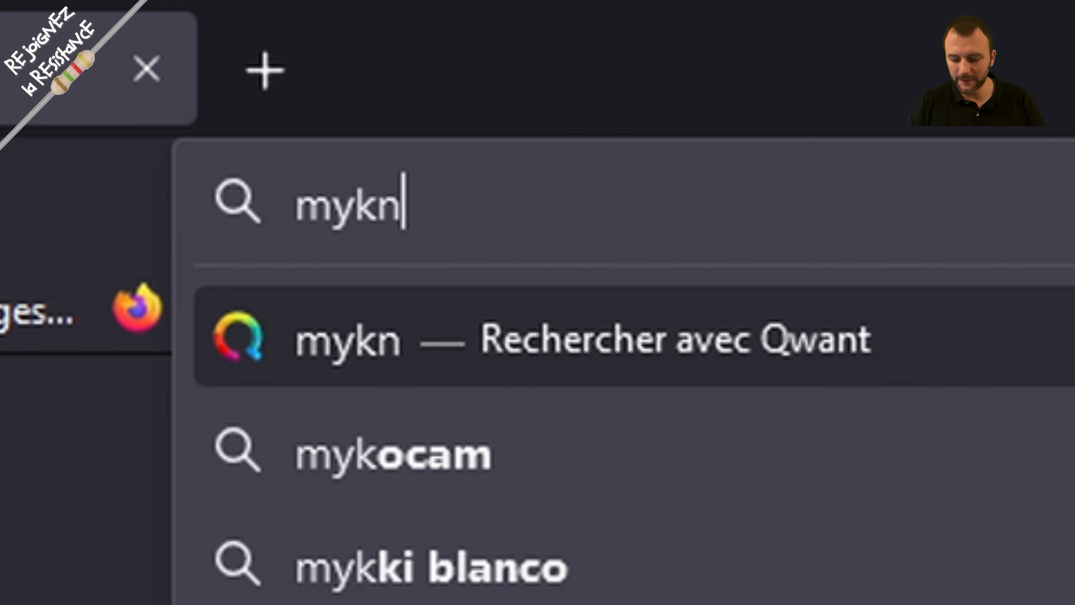
{"action": "type", "text": "xorg"}
{"action": "key", "text": "Return"}
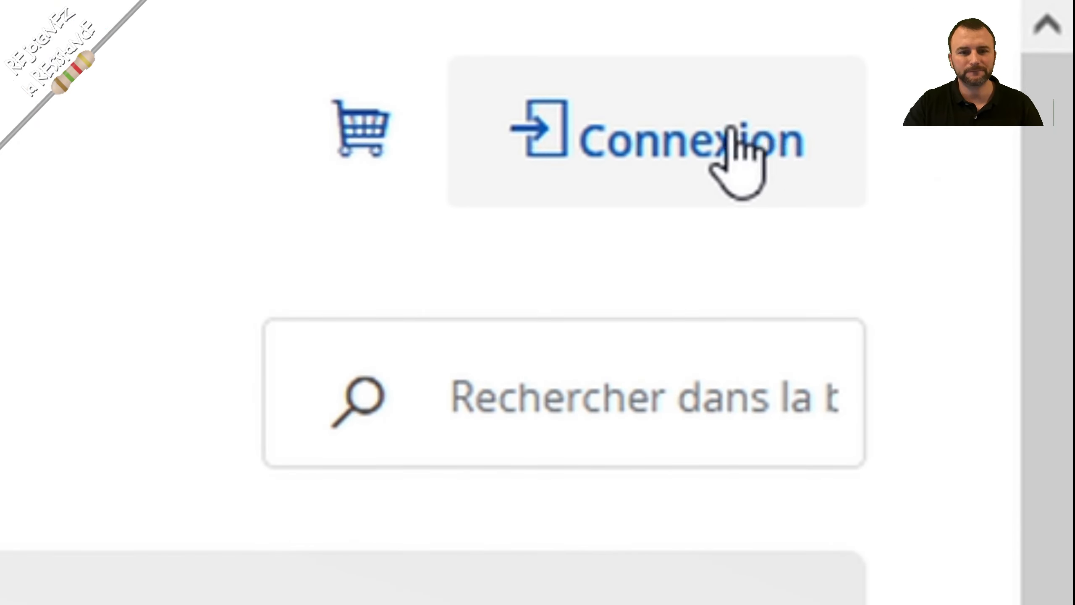
Sign in to the My KNX account and check the account menu
{"action": "left_click", "coordinate": [768, 129]}
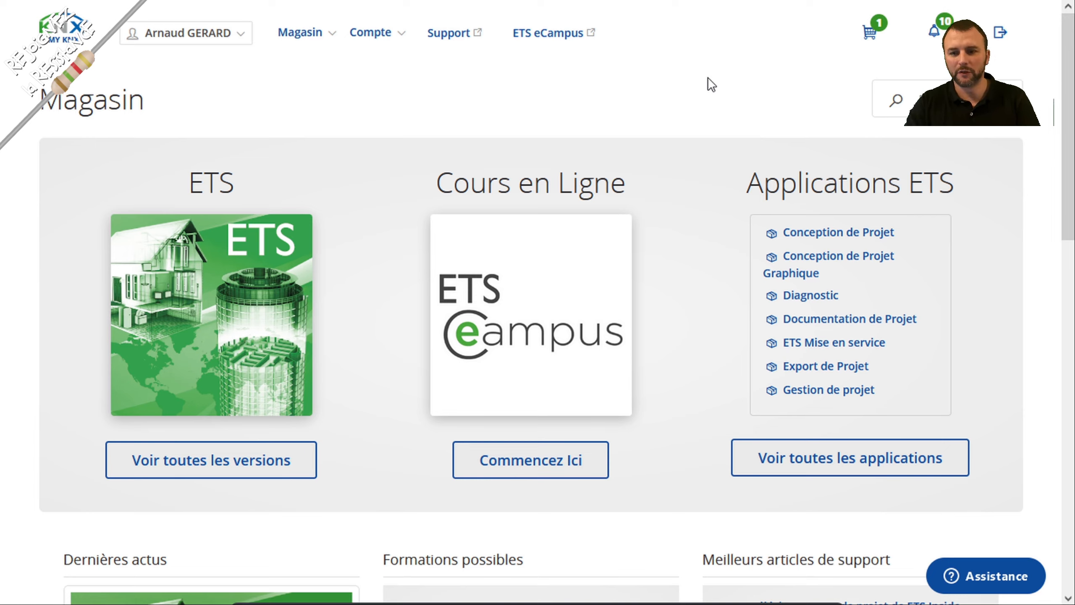
{"action": "left_click", "coordinate": [241, 39]}
{"action": "left_click", "coordinate": [582, 86]}
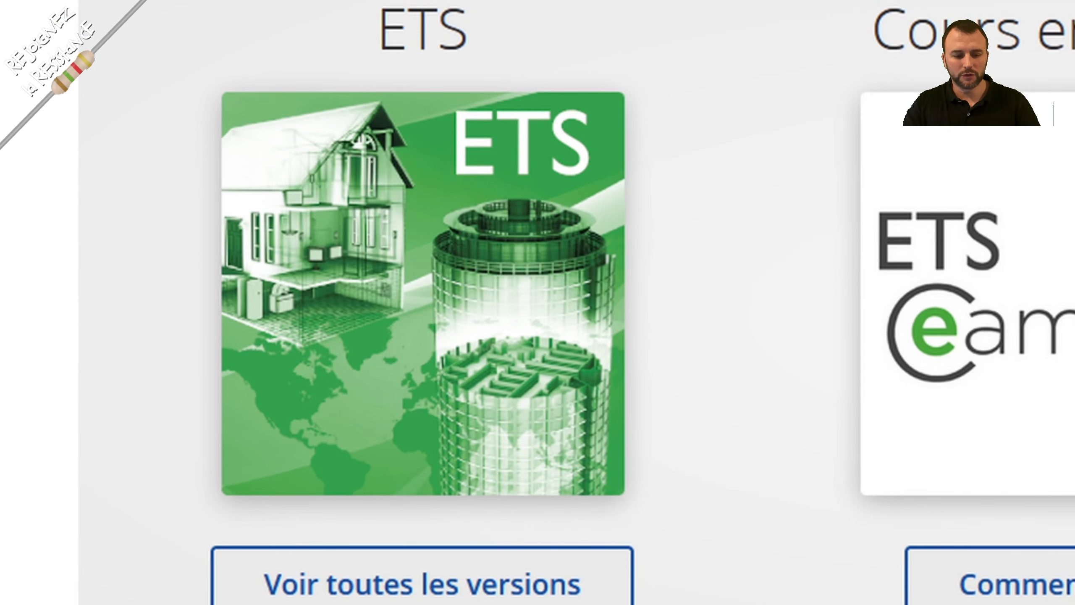
Show all ETS versions in the store and read the details of ETS6 Home and ETS6 Professional
{"action": "left_click", "coordinate": [487, 593]}
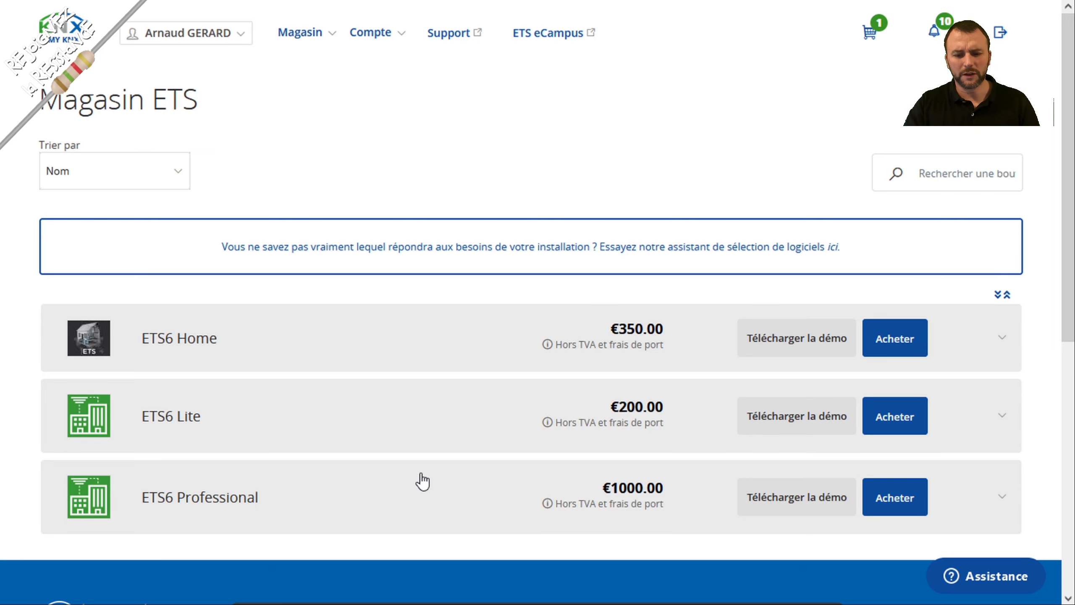
{"action": "left_click", "coordinate": [151, 339]}
{"action": "scroll", "coordinate": [156, 335], "scroll_direction": "down", "scroll_amount": 3}
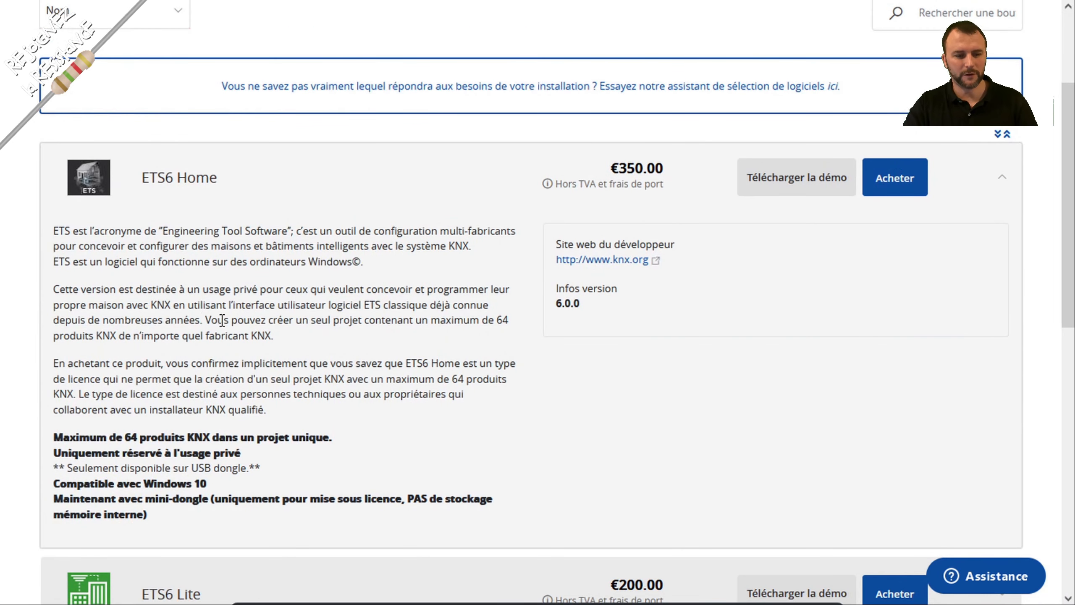
{"action": "scroll", "coordinate": [205, 322], "scroll_direction": "up", "scroll_amount": 3}
{"action": "scroll", "coordinate": [226, 335], "scroll_direction": "down", "scroll_amount": 3}
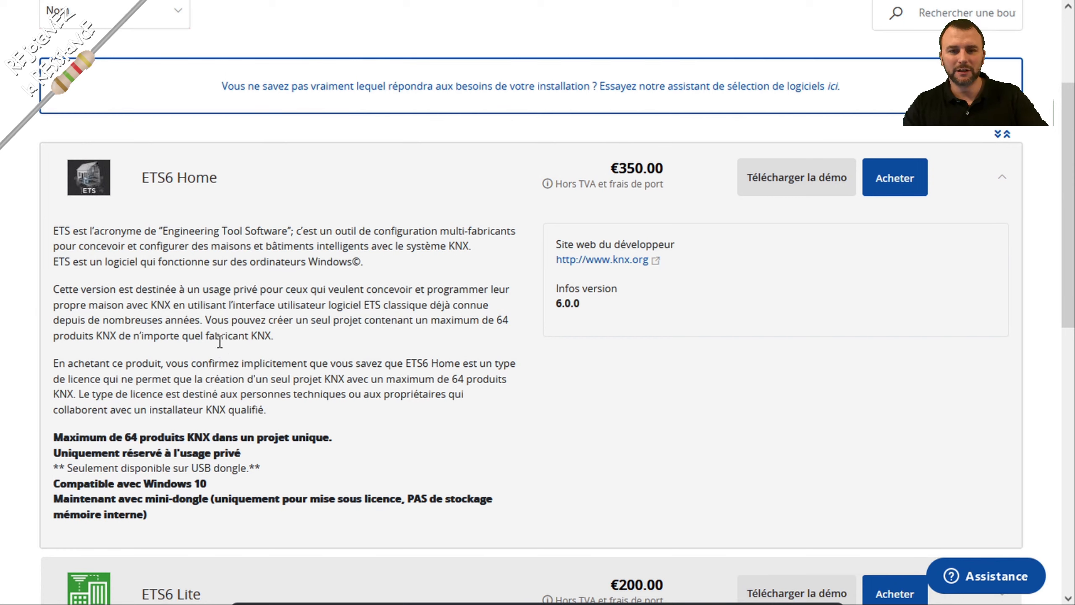
{"action": "scroll", "coordinate": [201, 351], "scroll_direction": "down", "scroll_amount": 5}
{"action": "left_click", "coordinate": [401, 344]}
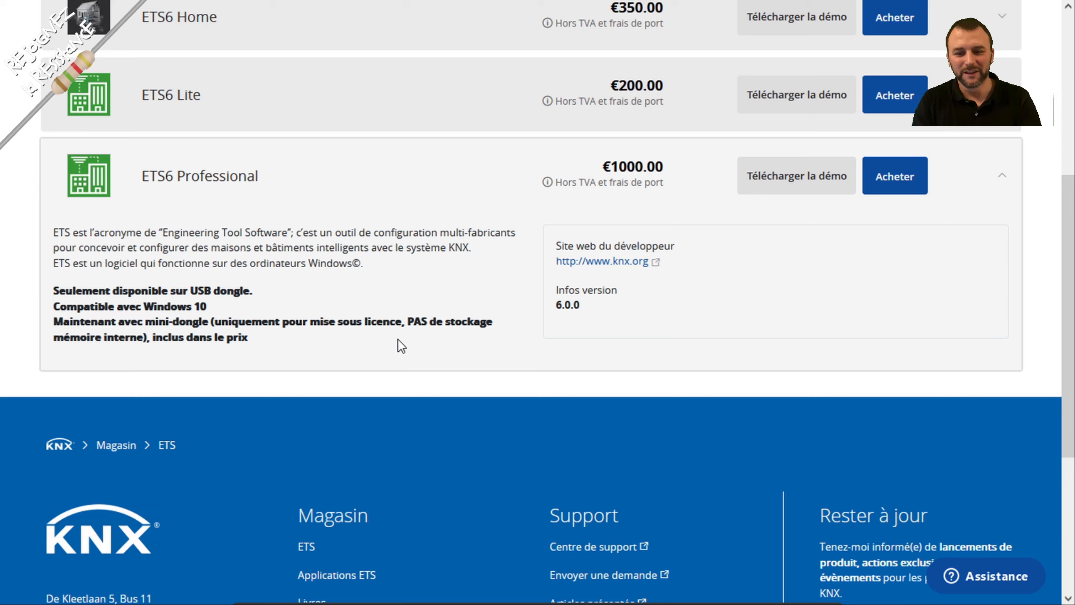
Request the demo download of ETS6 Professional from the ETS store list
{"action": "scroll", "coordinate": [643, 345], "scroll_direction": "up", "scroll_amount": 7}
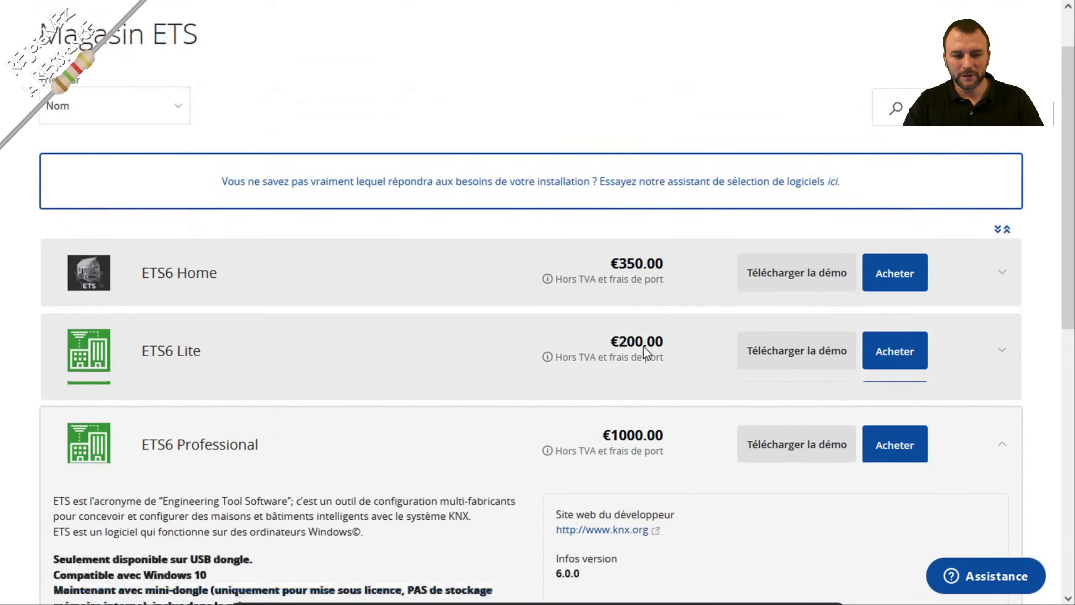
{"action": "scroll", "coordinate": [642, 353], "scroll_direction": "down", "scroll_amount": 2}
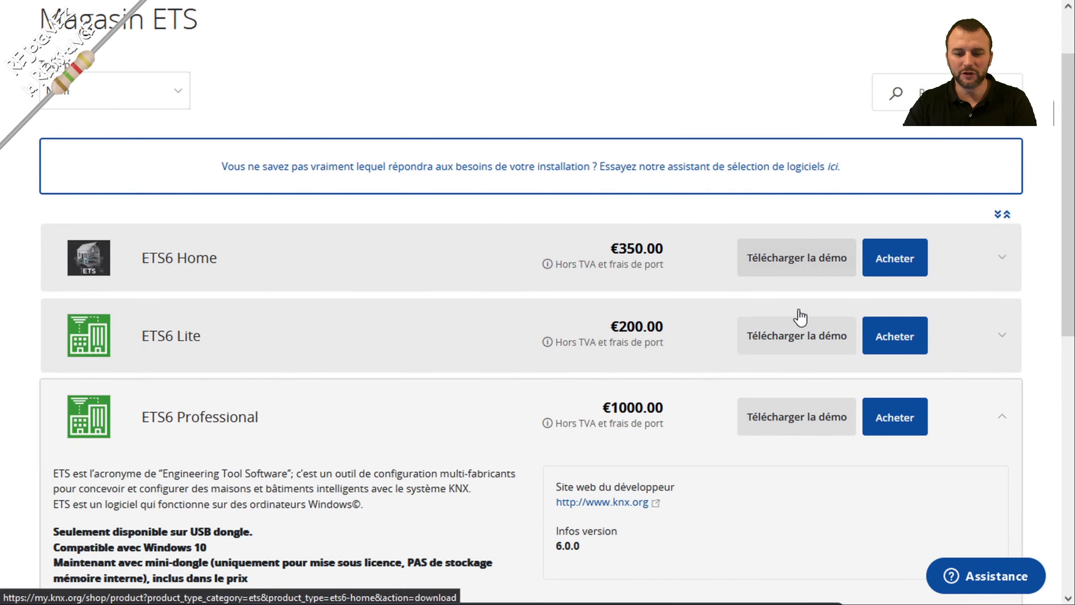
{"action": "left_click", "coordinate": [816, 420]}
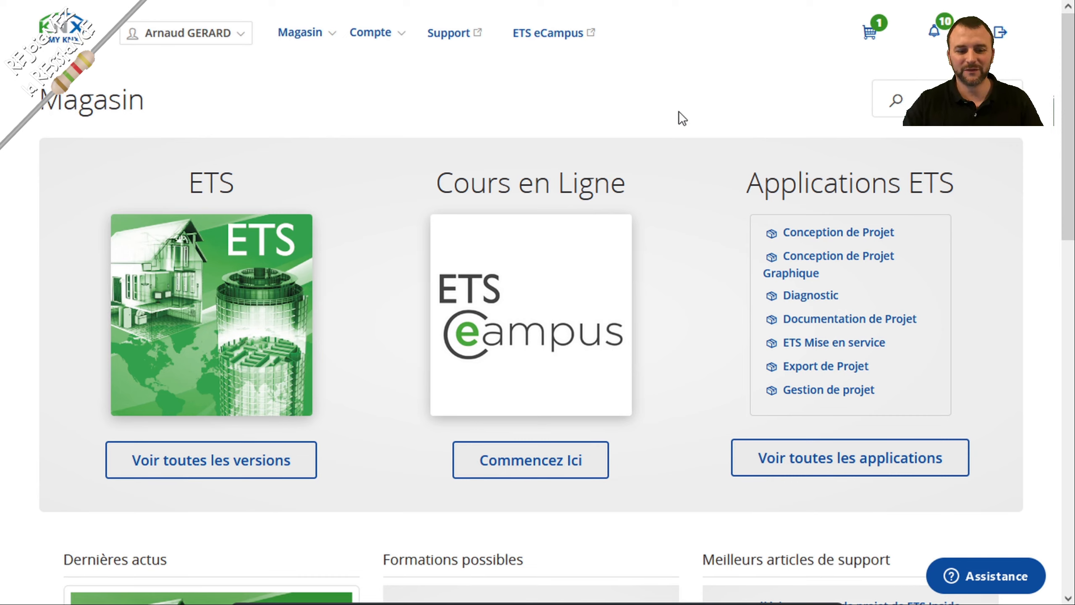
Open the KNX Virtual product from the store home page and read its description
{"action": "scroll", "coordinate": [662, 135], "scroll_direction": "down", "scroll_amount": 5}
{"action": "scroll", "coordinate": [591, 247], "scroll_direction": "down", "scroll_amount": 4}
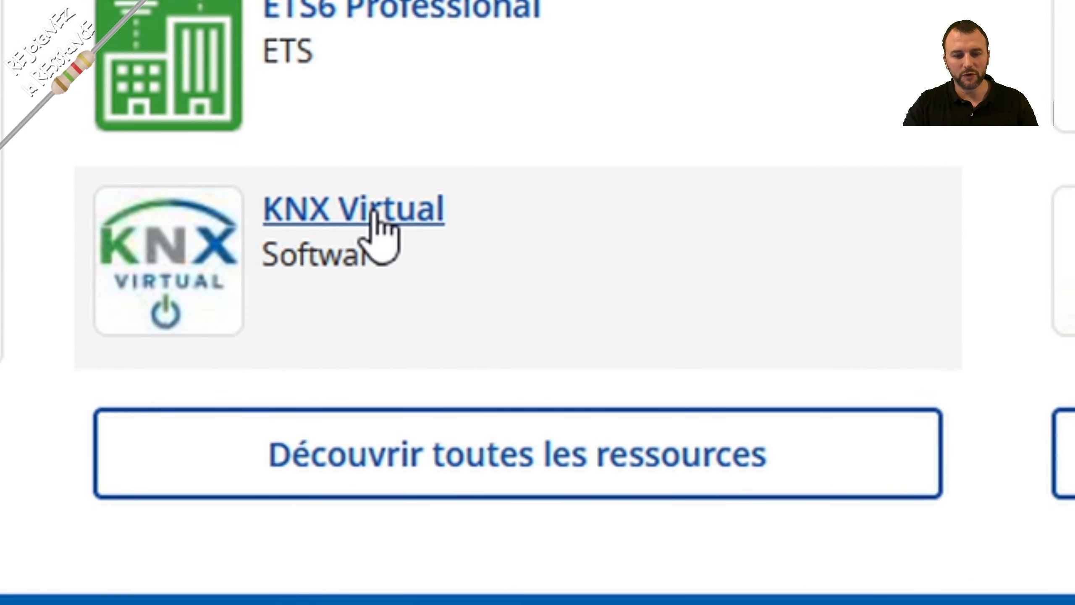
{"action": "left_click", "coordinate": [396, 229]}
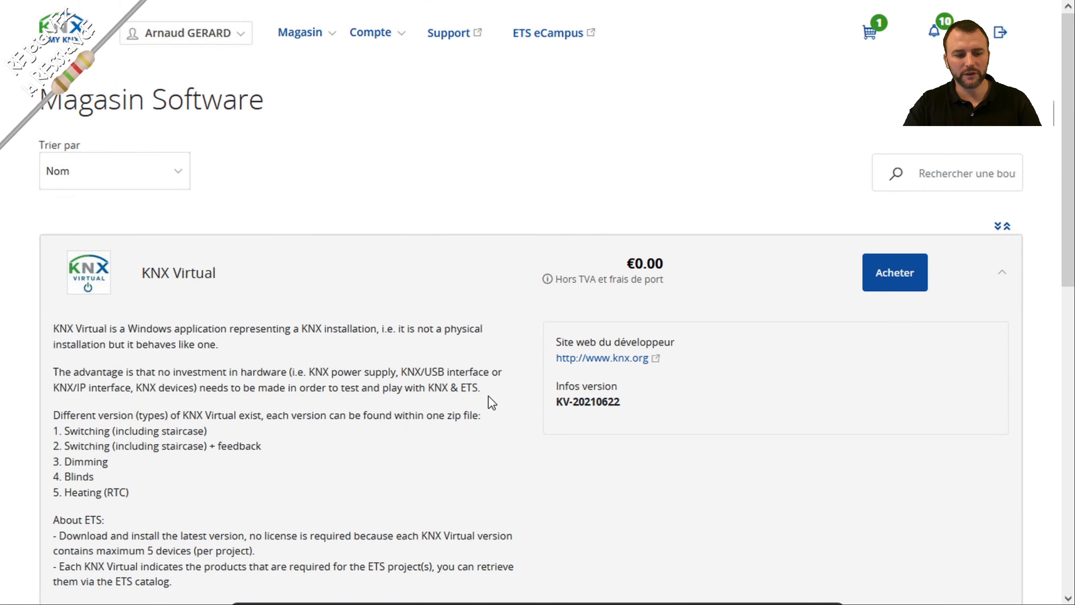
{"action": "scroll", "coordinate": [486, 400], "scroll_direction": "down", "scroll_amount": 3}
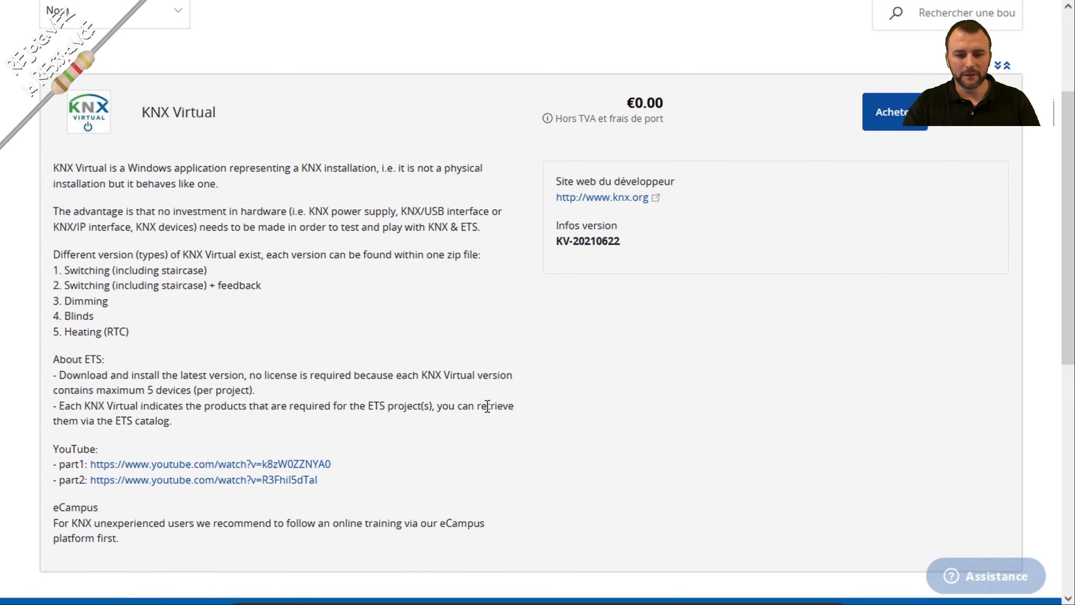
Add KNX Virtual to the cart and set its quantity there to 1
{"action": "scroll", "coordinate": [487, 406], "scroll_direction": "up", "scroll_amount": 2}
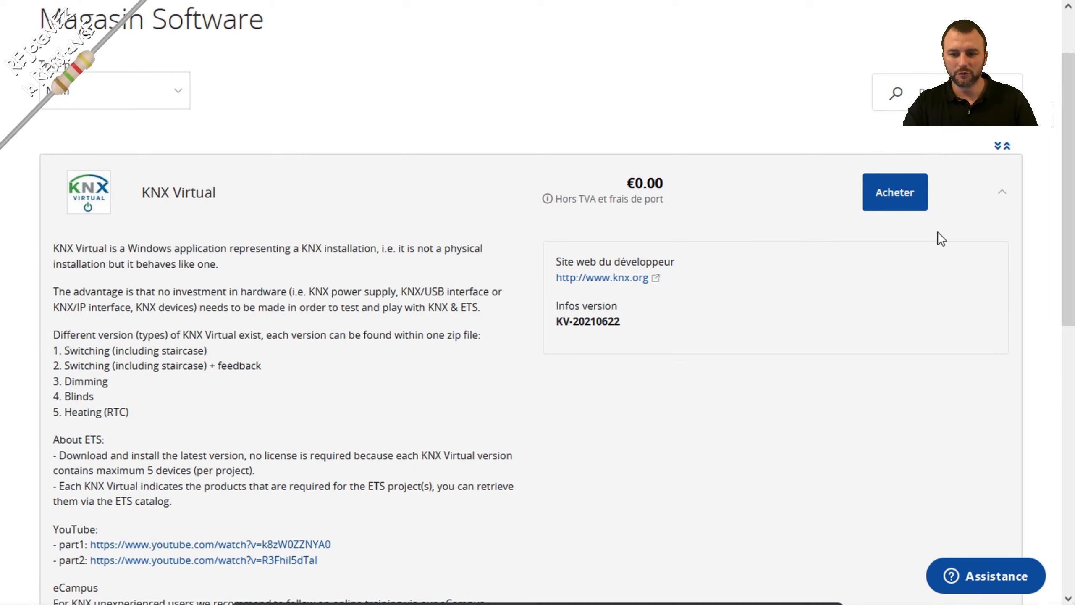
{"action": "left_click", "coordinate": [914, 192]}
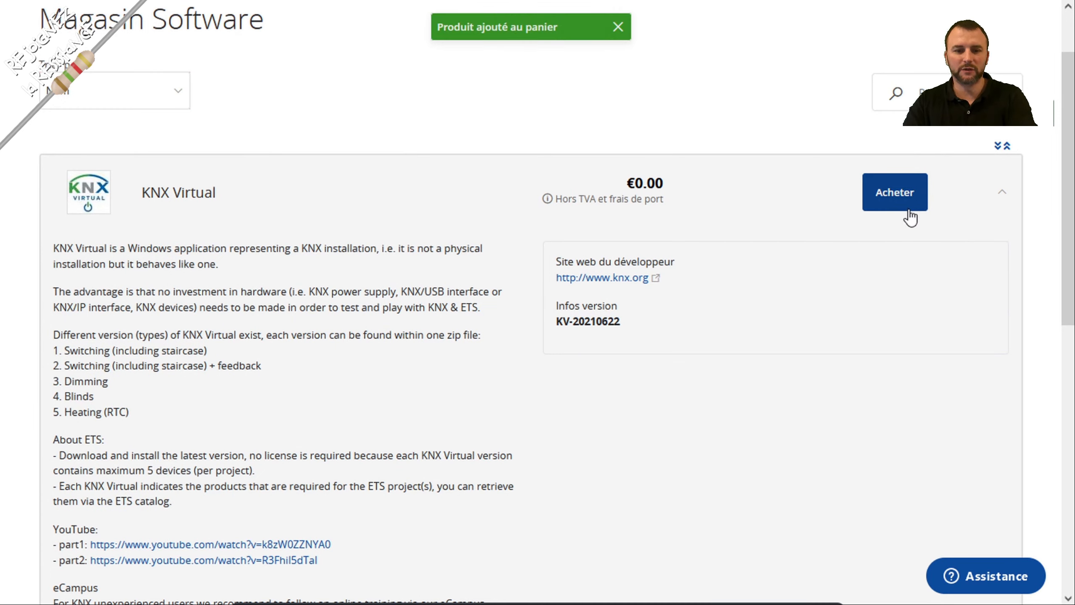
{"action": "scroll", "coordinate": [845, 227], "scroll_direction": "up", "scroll_amount": 2}
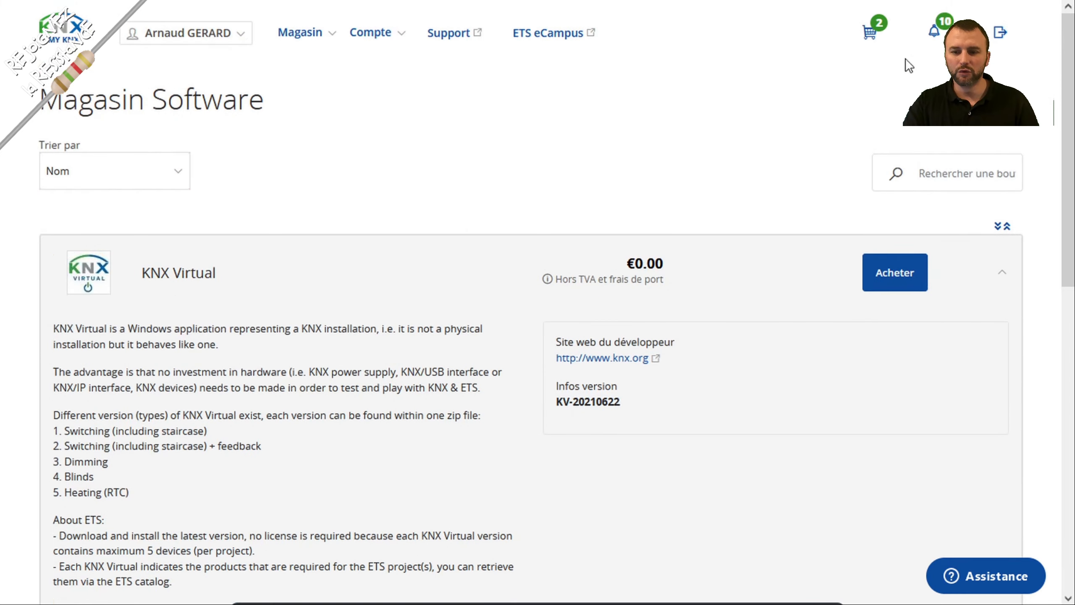
{"action": "left_click", "coordinate": [871, 33]}
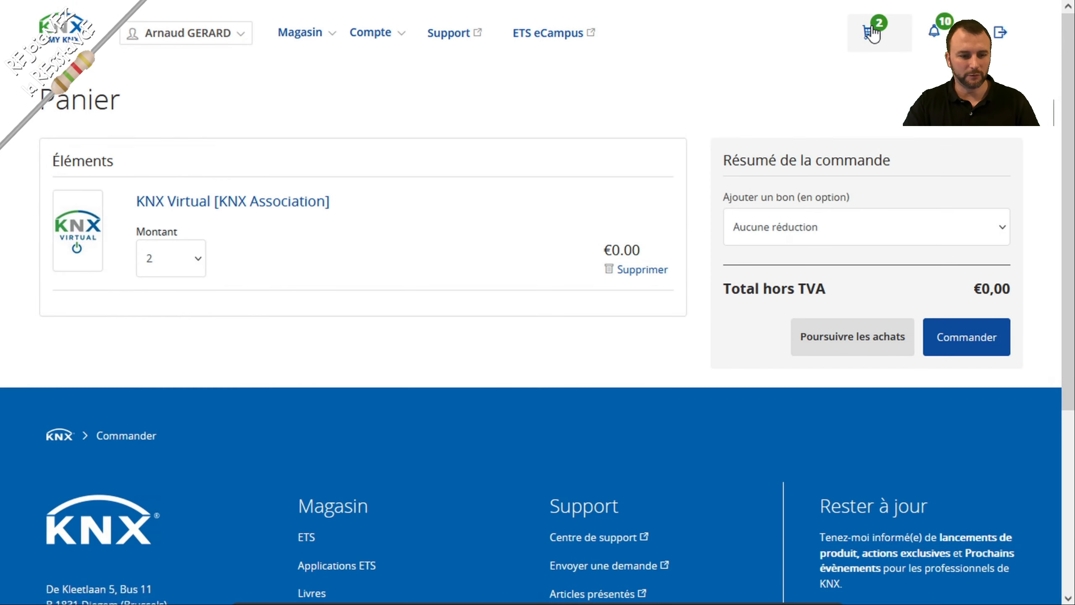
{"action": "left_click", "coordinate": [193, 273]}
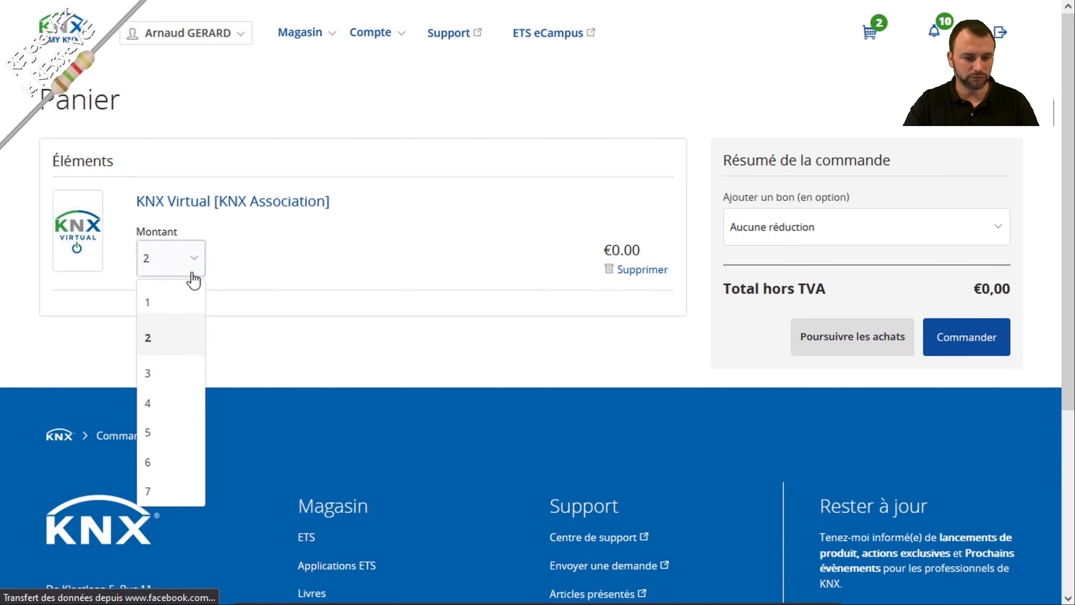
{"action": "left_click", "coordinate": [178, 303]}
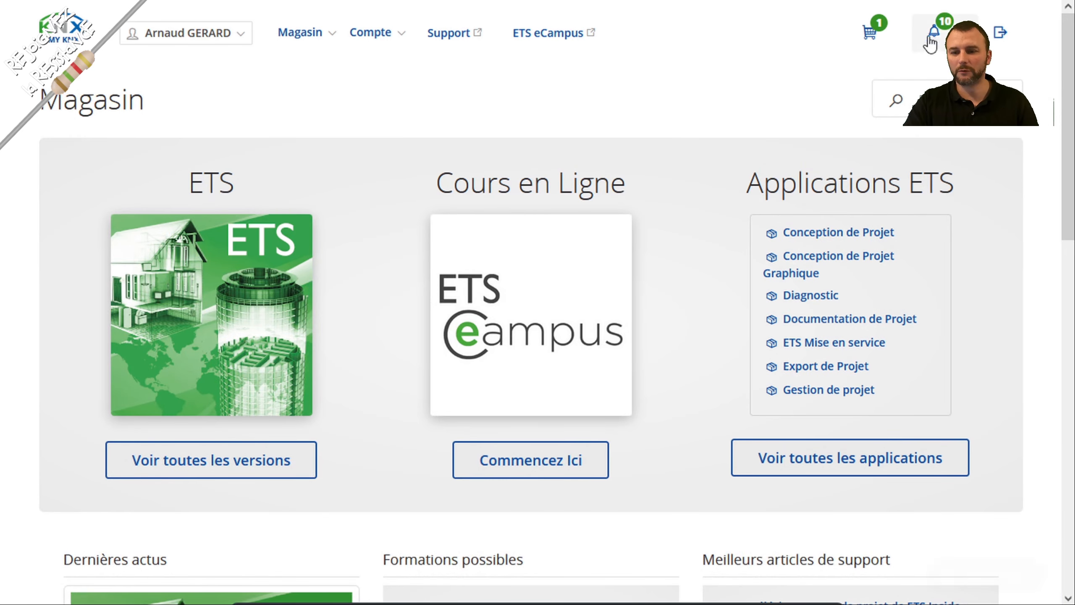
Check the account notifications for executed orders
{"action": "left_click", "coordinate": [933, 30]}
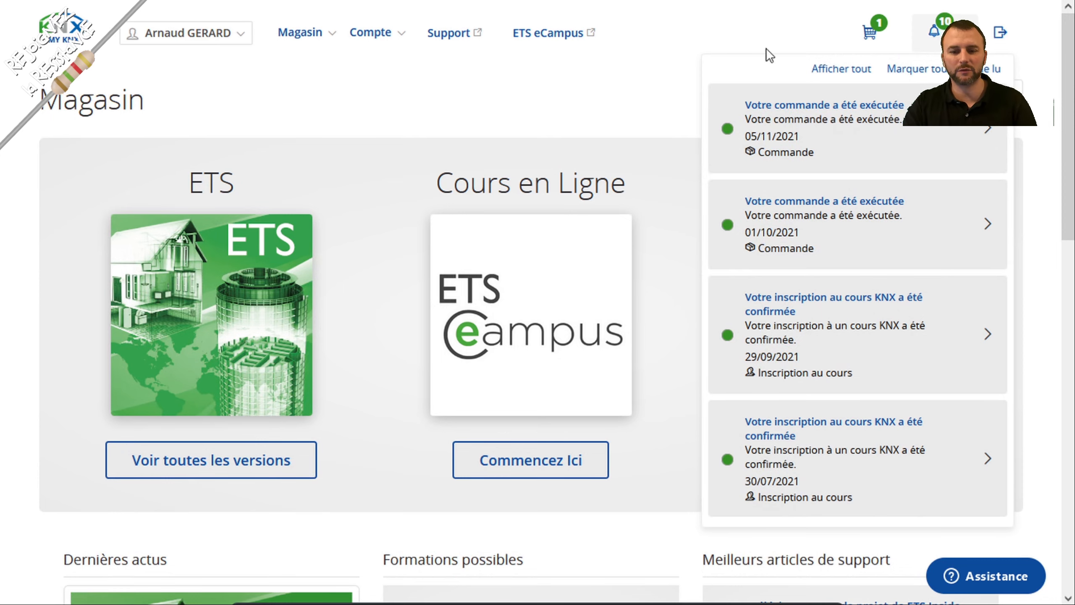
{"action": "left_click", "coordinate": [645, 89]}
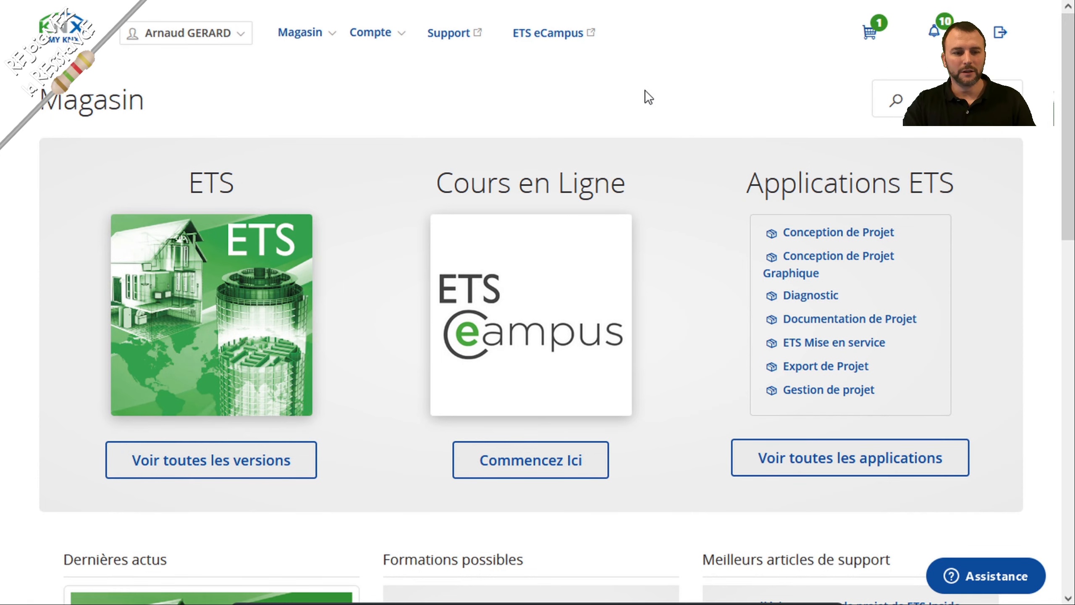
Try to download the KNX Virtual software, kv-20210622.zip, from the account's list of ordered products
{"action": "left_click", "coordinate": [398, 41]}
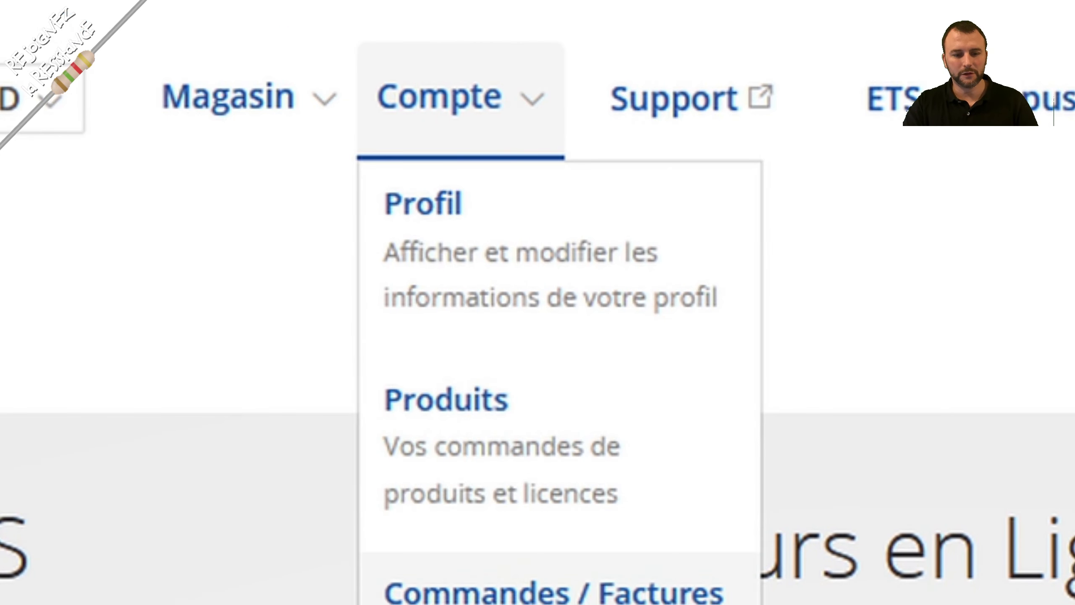
{"action": "left_click", "coordinate": [536, 444]}
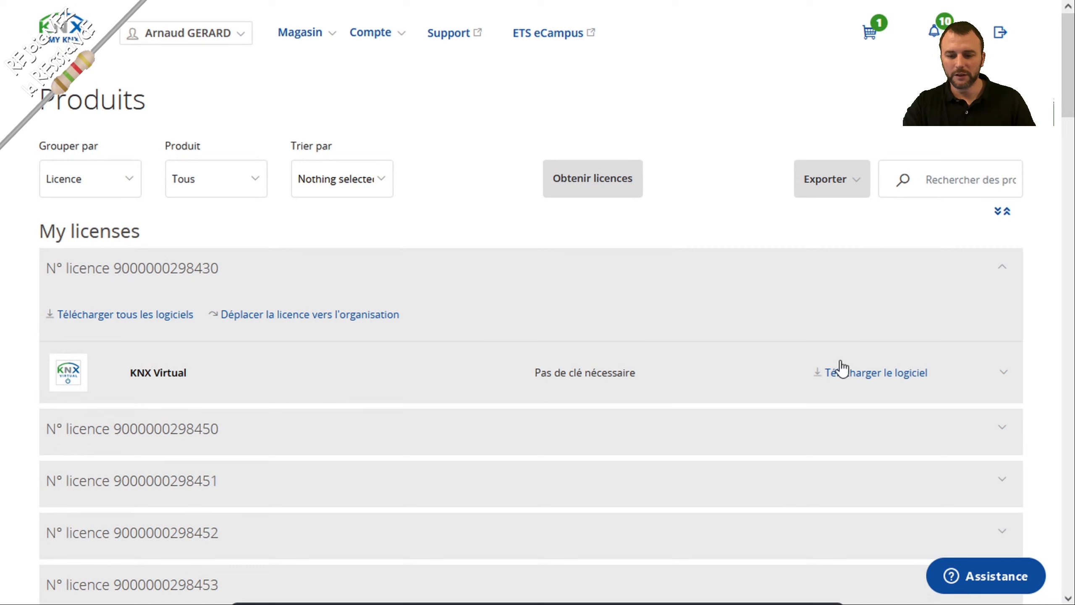
{"action": "left_click", "coordinate": [881, 373]}
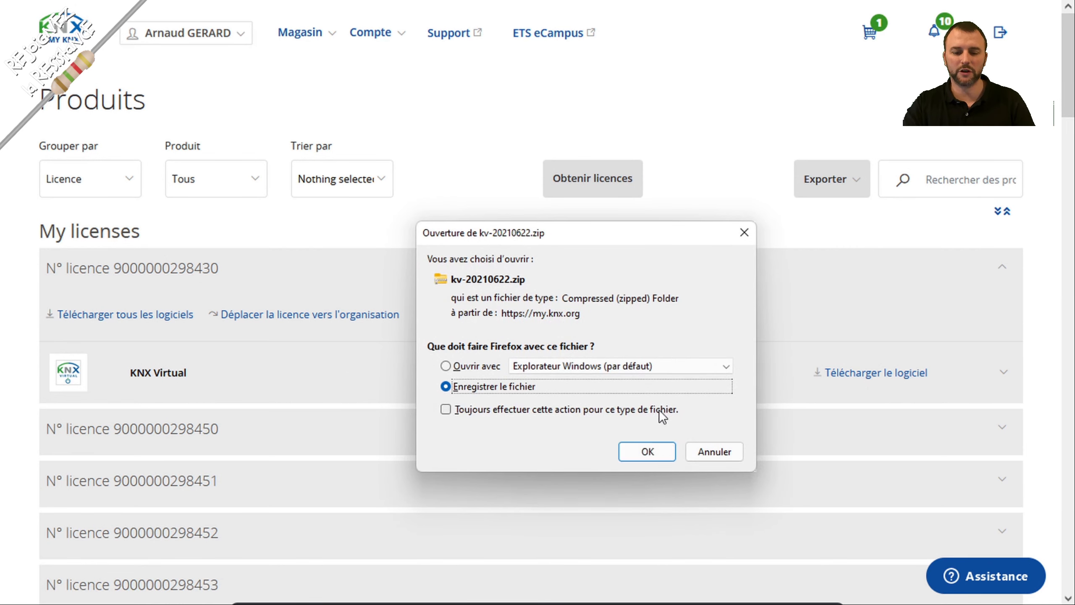
{"action": "left_click", "coordinate": [723, 450]}
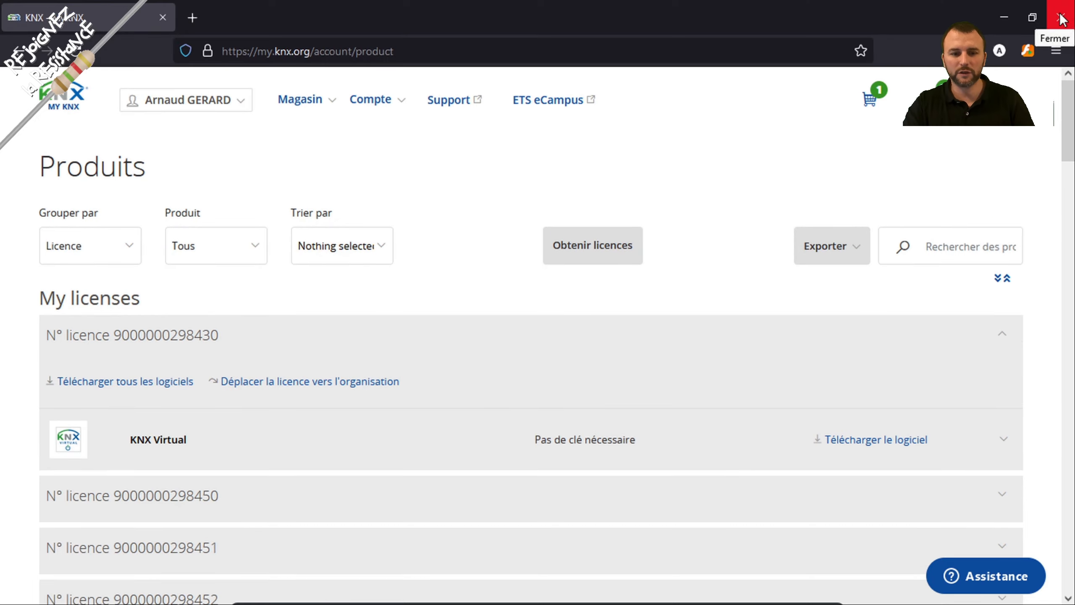
Close the browser, launch ETS6 from the desktop and run it as the demo version
{"action": "left_click", "coordinate": [1058, 13]}
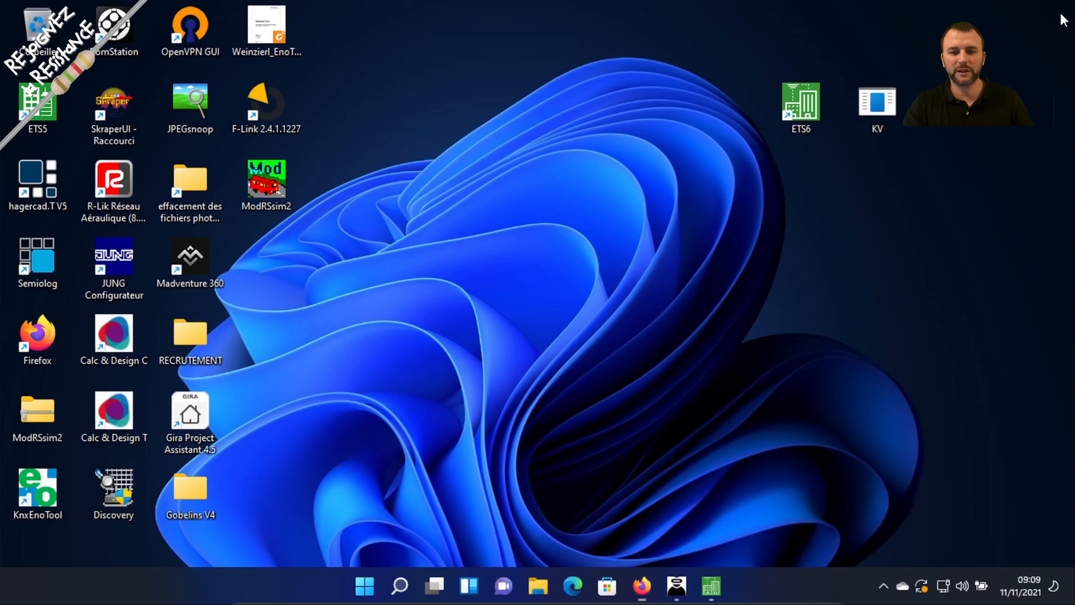
{"action": "left_click_drag", "start_coordinate": [714, 43], "coordinate": [950, 183]}
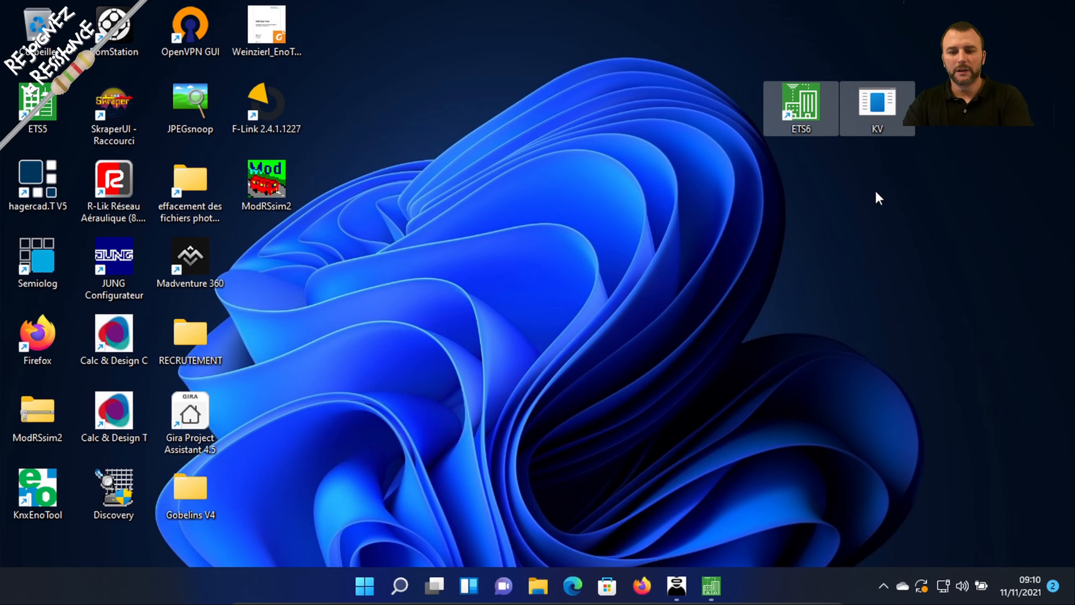
{"action": "left_click", "coordinate": [884, 215]}
{"action": "double_click", "coordinate": [800, 89]}
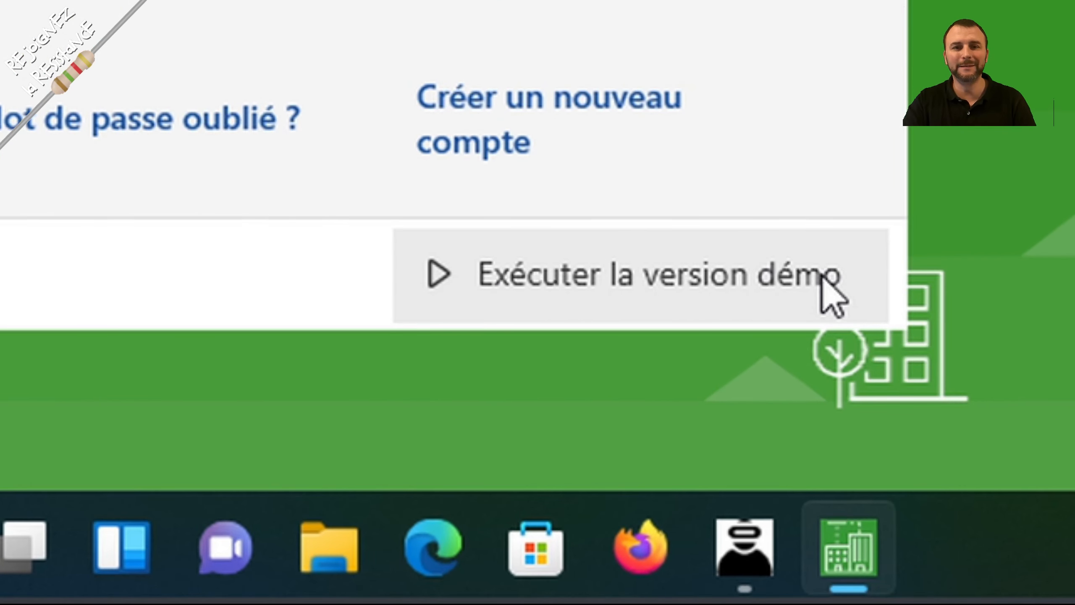
{"action": "left_click", "coordinate": [822, 275]}
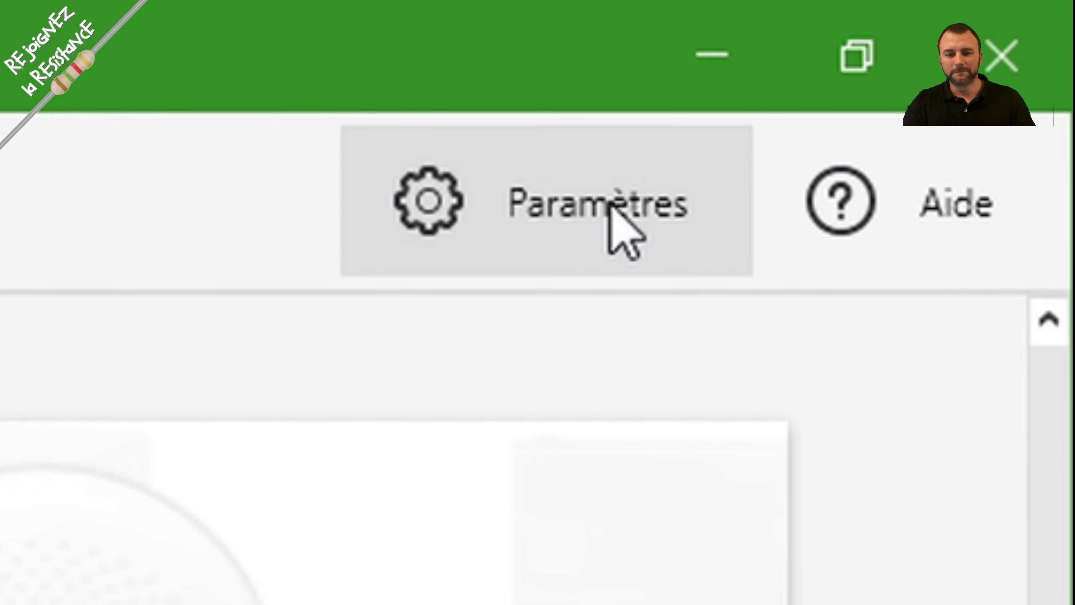
Open the online catalogue settings and set the catalogue market to France
{"action": "left_click", "coordinate": [610, 204]}
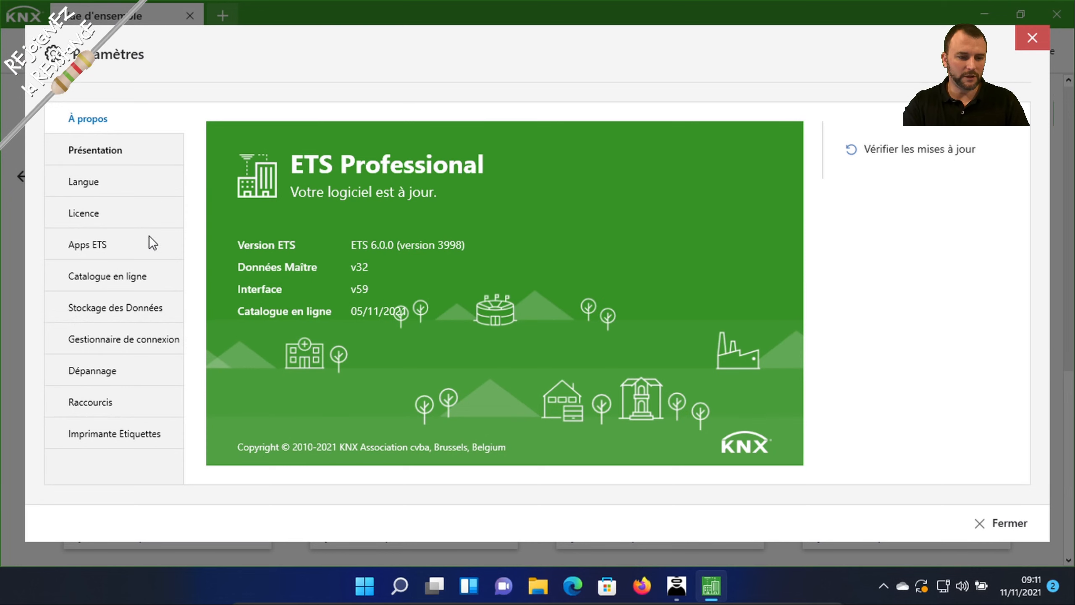
{"action": "left_click", "coordinate": [121, 273]}
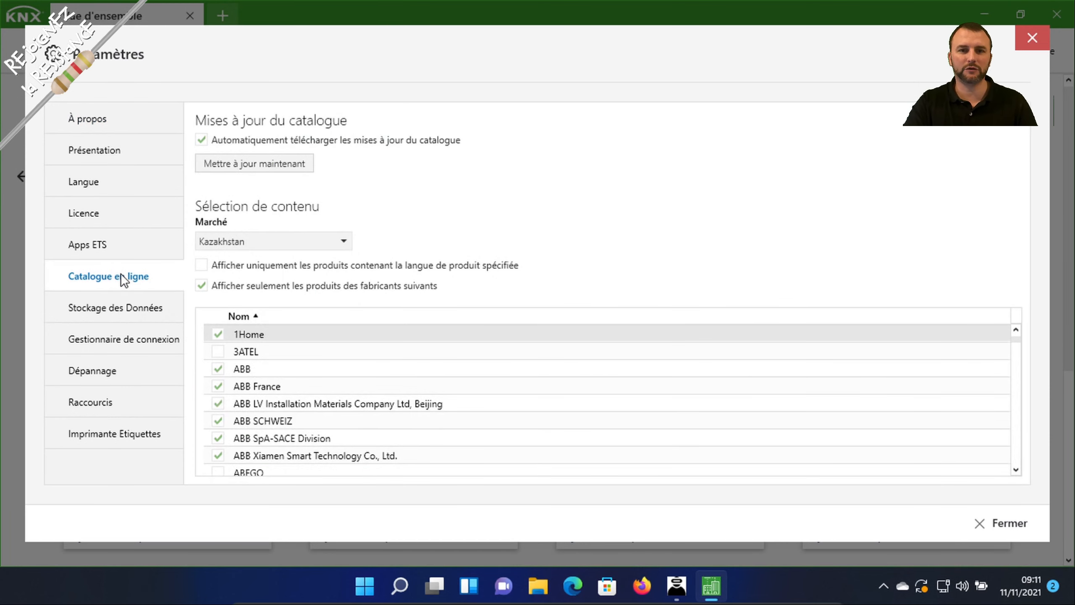
{"action": "left_click", "coordinate": [210, 264]}
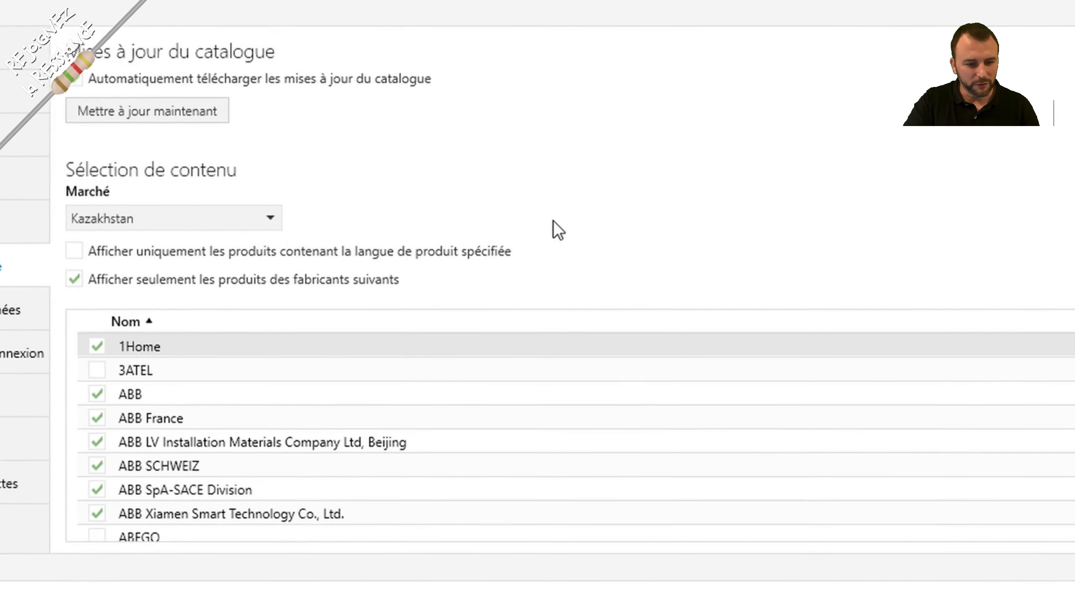
{"action": "left_click", "coordinate": [265, 224]}
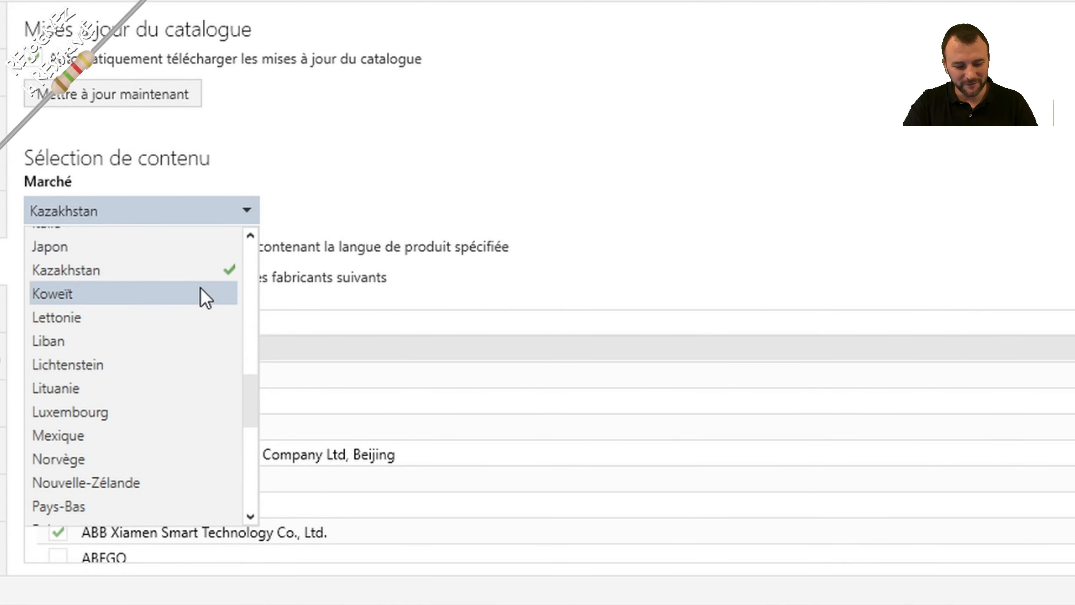
{"action": "scroll", "coordinate": [201, 288], "scroll_direction": "up", "scroll_amount": 3}
{"action": "left_click", "coordinate": [186, 271]}
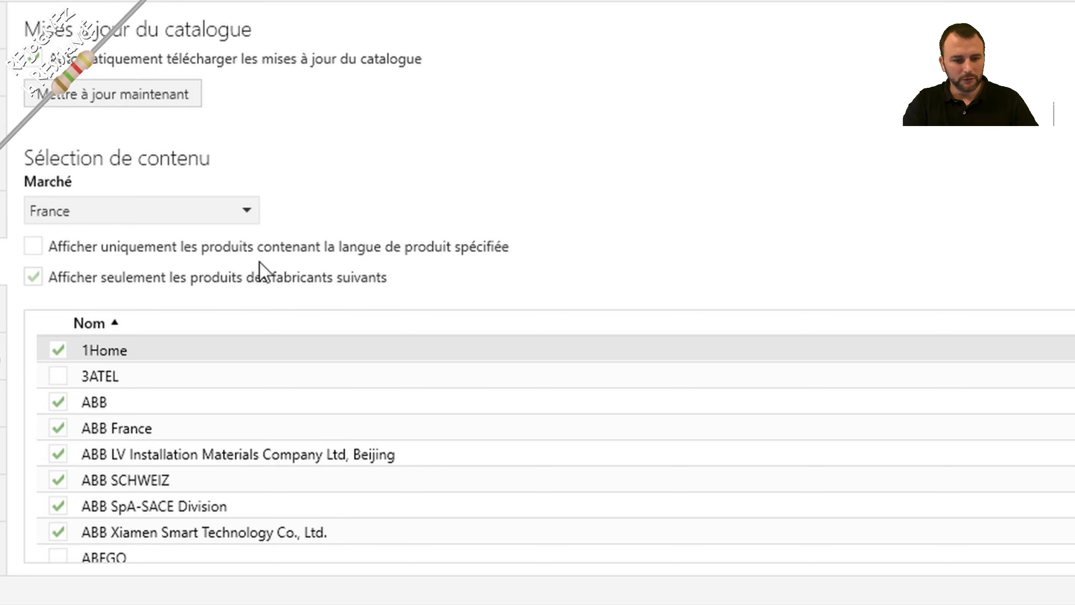
Keep the manufacturer filter enabled with KNX Association included, and update the online catalogue immediately
{"action": "left_click", "coordinate": [35, 281]}
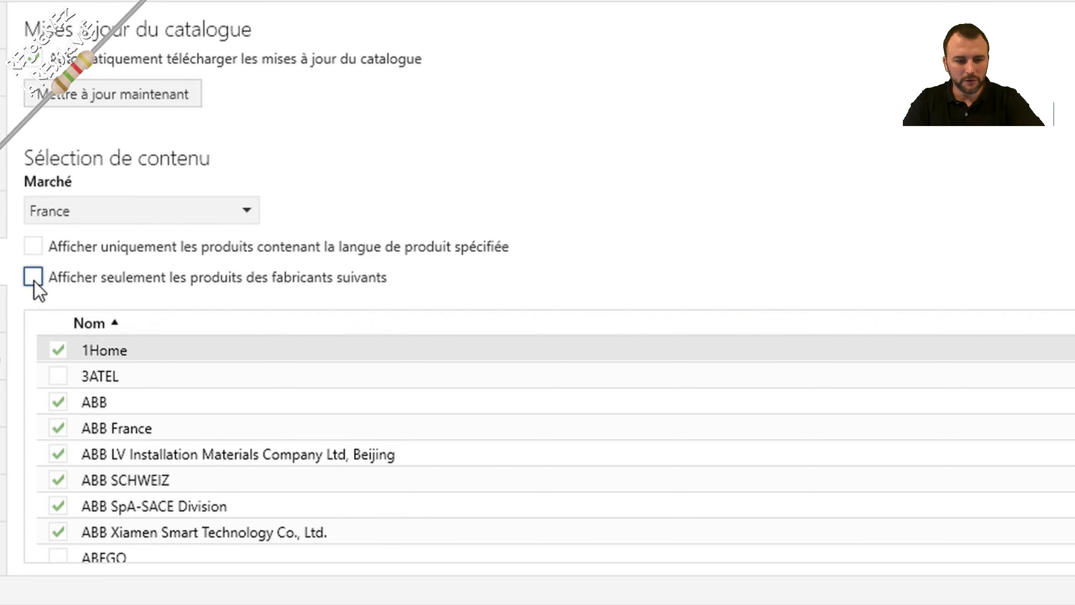
{"action": "left_click", "coordinate": [34, 281]}
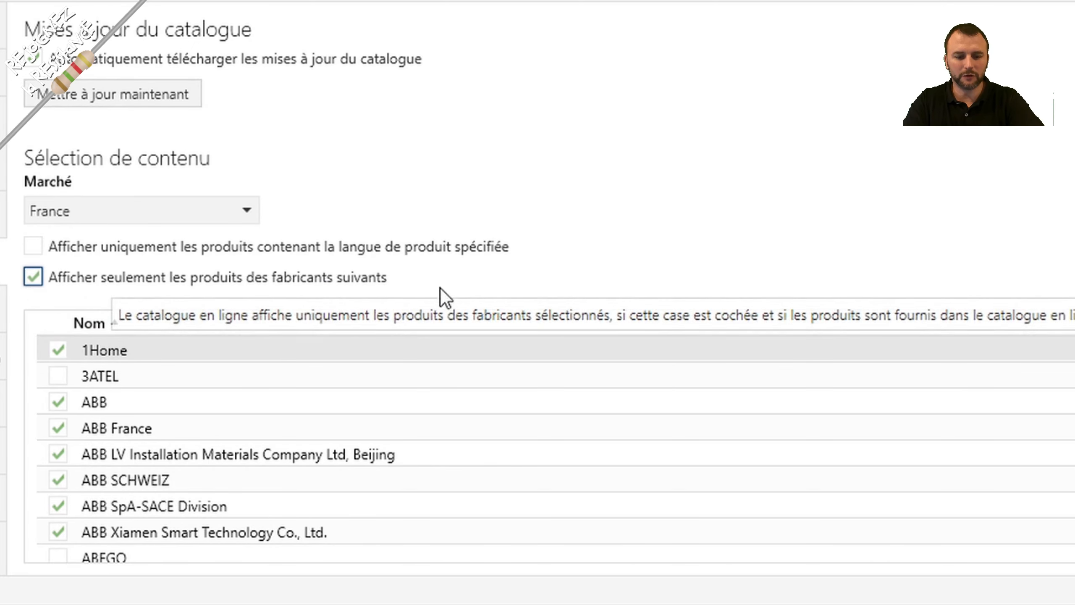
{"action": "scroll", "coordinate": [682, 367], "scroll_direction": "down", "scroll_amount": 3}
{"action": "scroll", "coordinate": [681, 371], "scroll_direction": "down", "scroll_amount": 12}
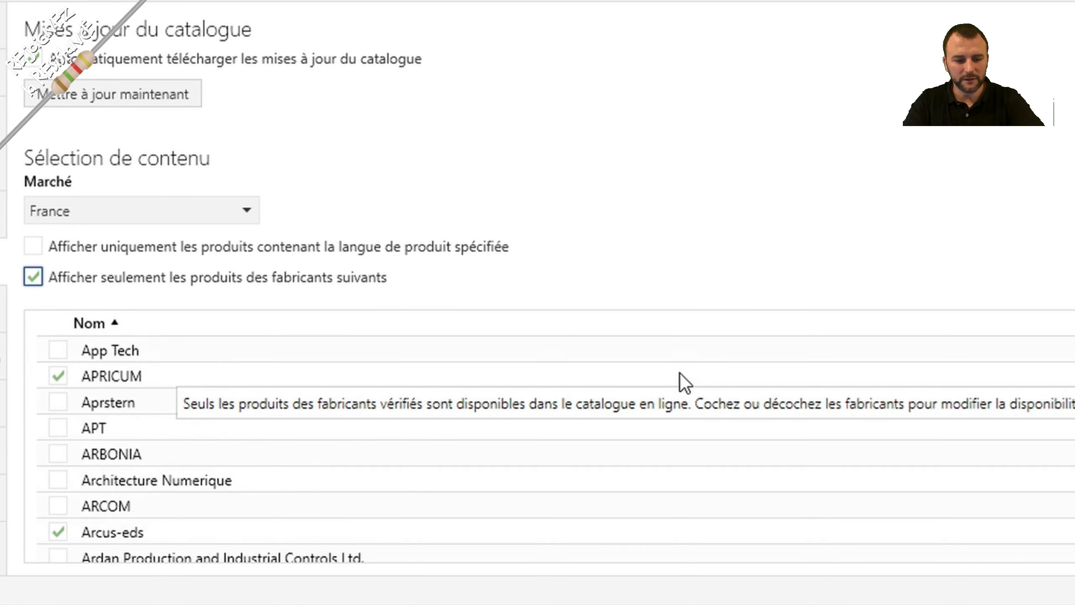
{"action": "scroll", "coordinate": [705, 404], "scroll_direction": "down", "scroll_amount": 15}
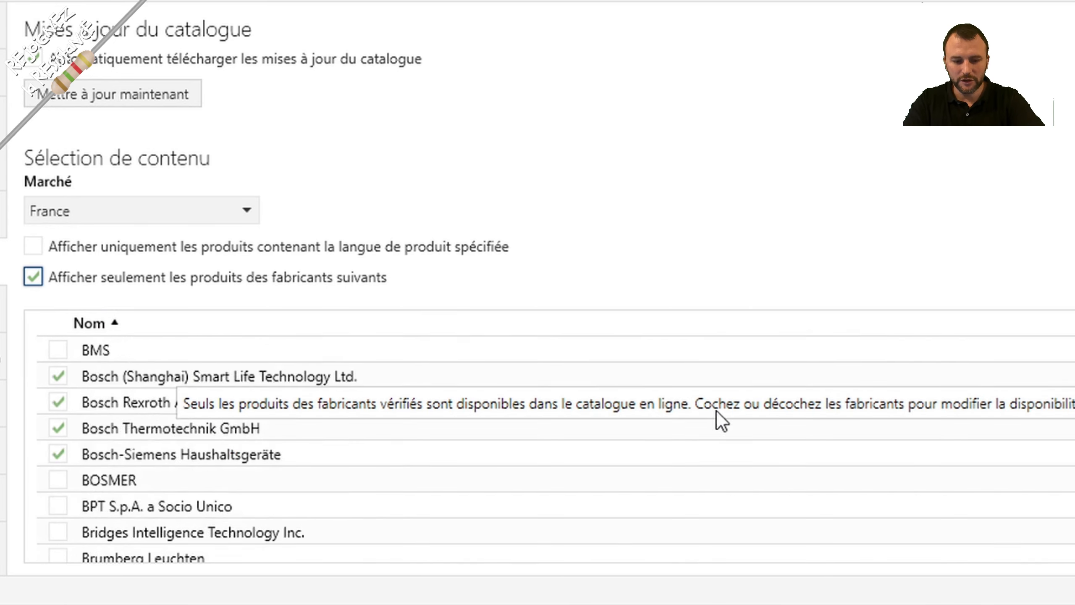
{"action": "scroll", "coordinate": [705, 432], "scroll_direction": "down", "scroll_amount": 20}
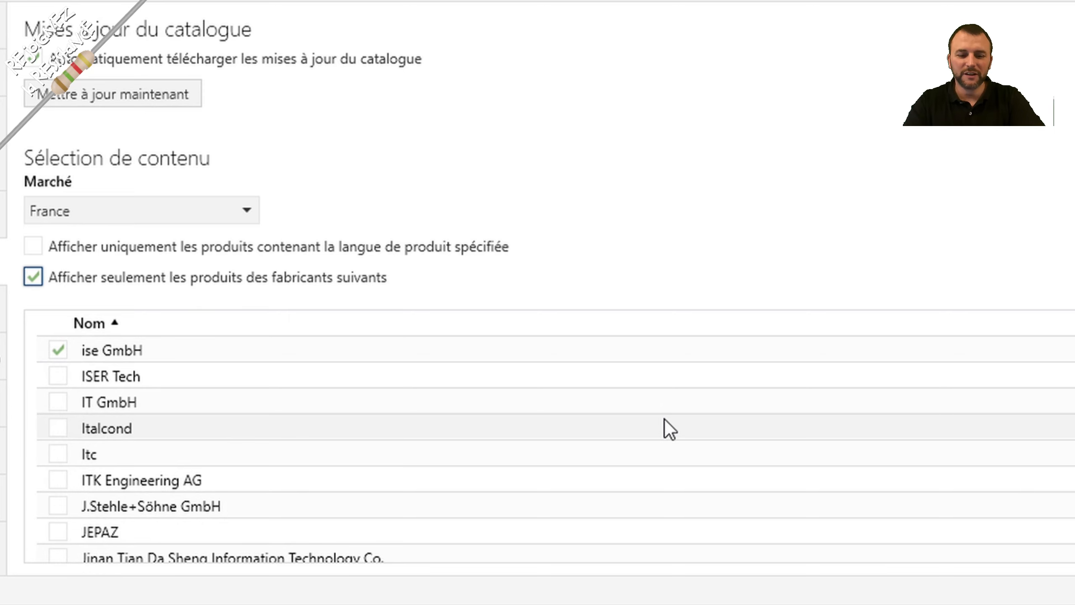
{"action": "scroll", "coordinate": [665, 420], "scroll_direction": "down", "scroll_amount": 5}
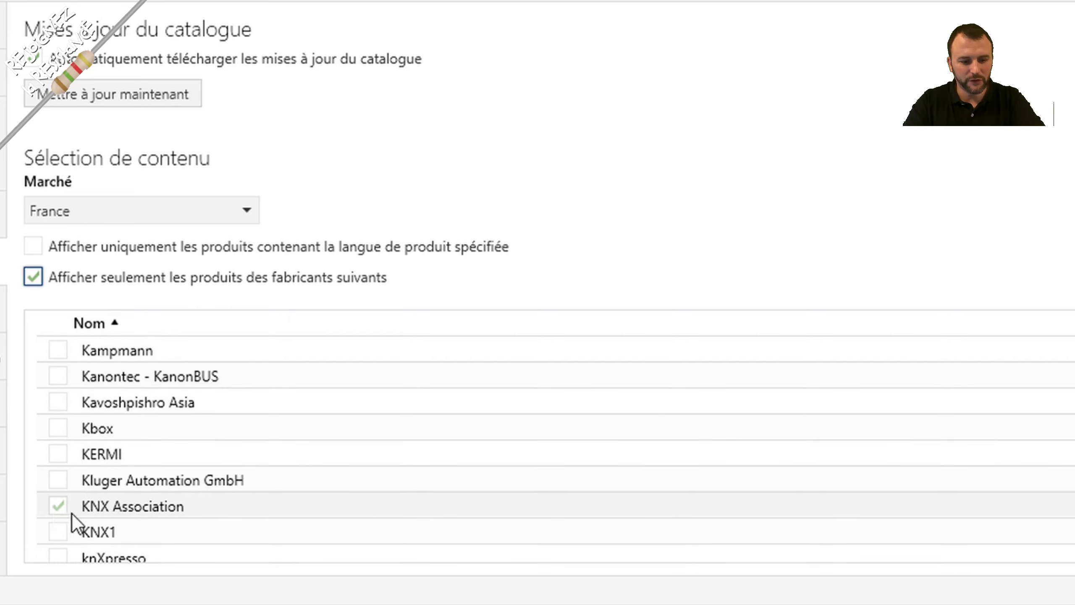
{"action": "left_click", "coordinate": [59, 506]}
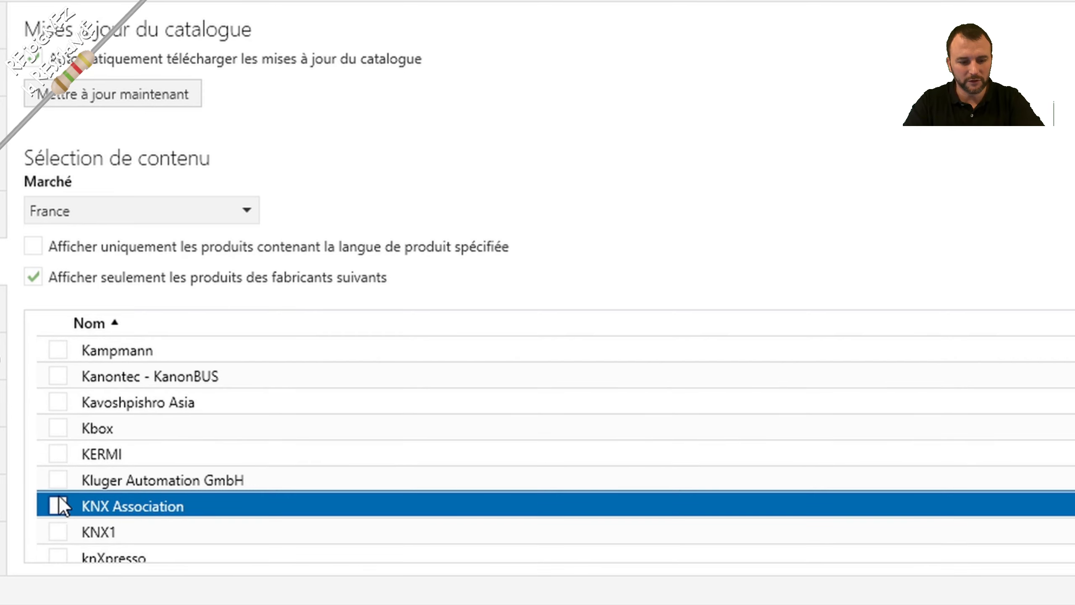
{"action": "key", "text": "space"}
{"action": "left_click", "coordinate": [156, 88]}
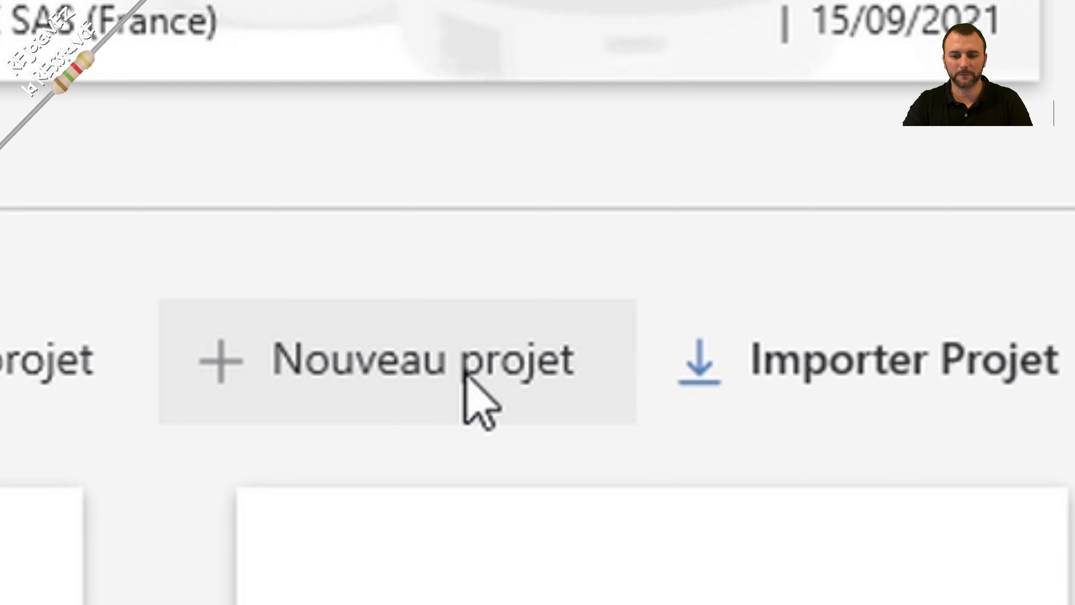
Start a new project and name it Adoptelc'TV
{"action": "left_click", "coordinate": [465, 373]}
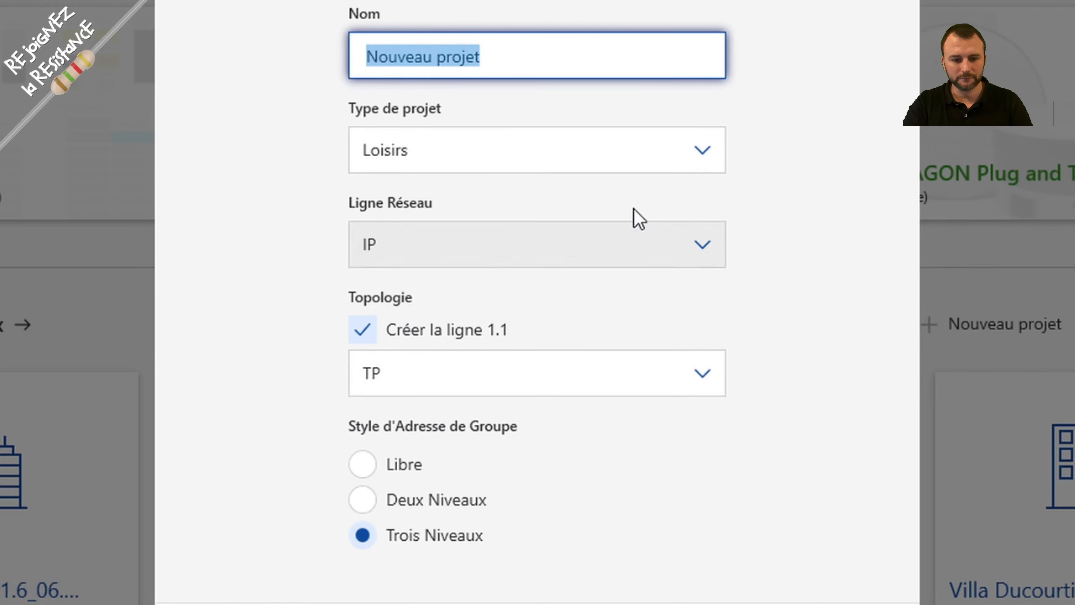
{"action": "type", "text": "Adopteld"}
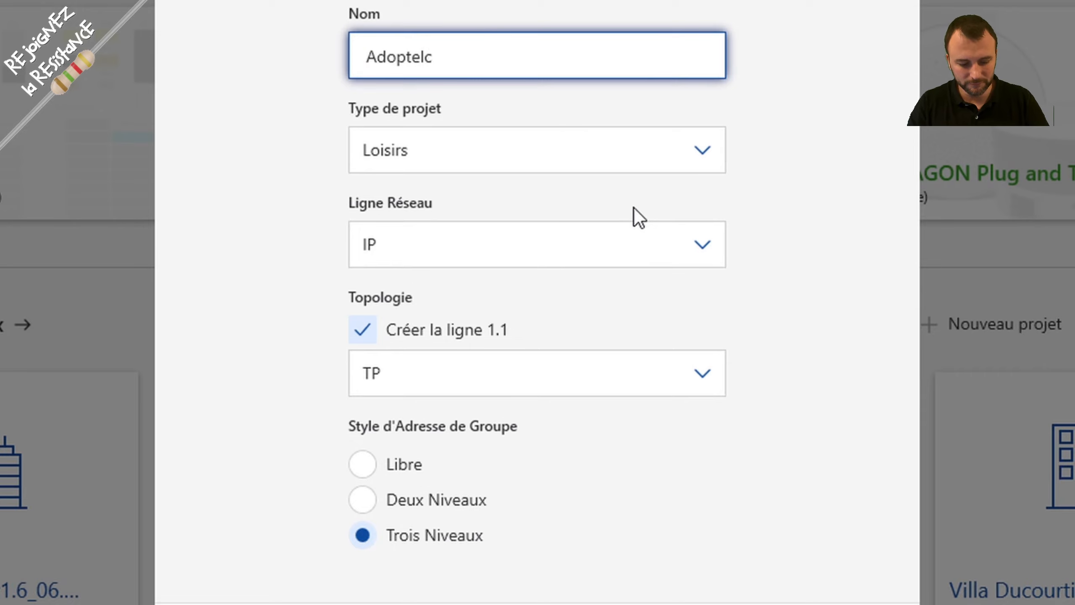
{"action": "type", "text": "'TV"}
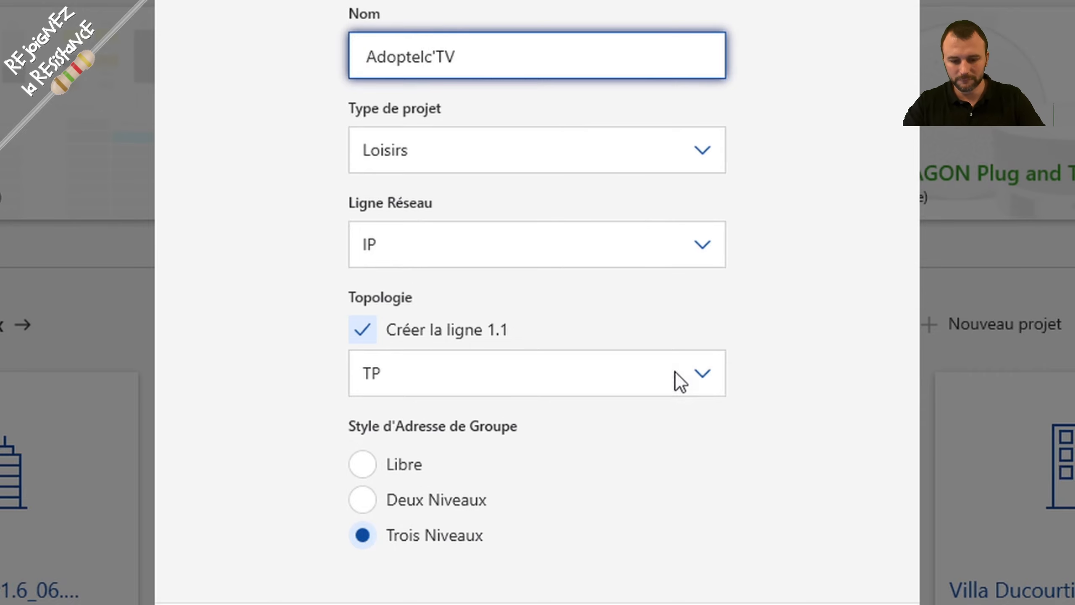
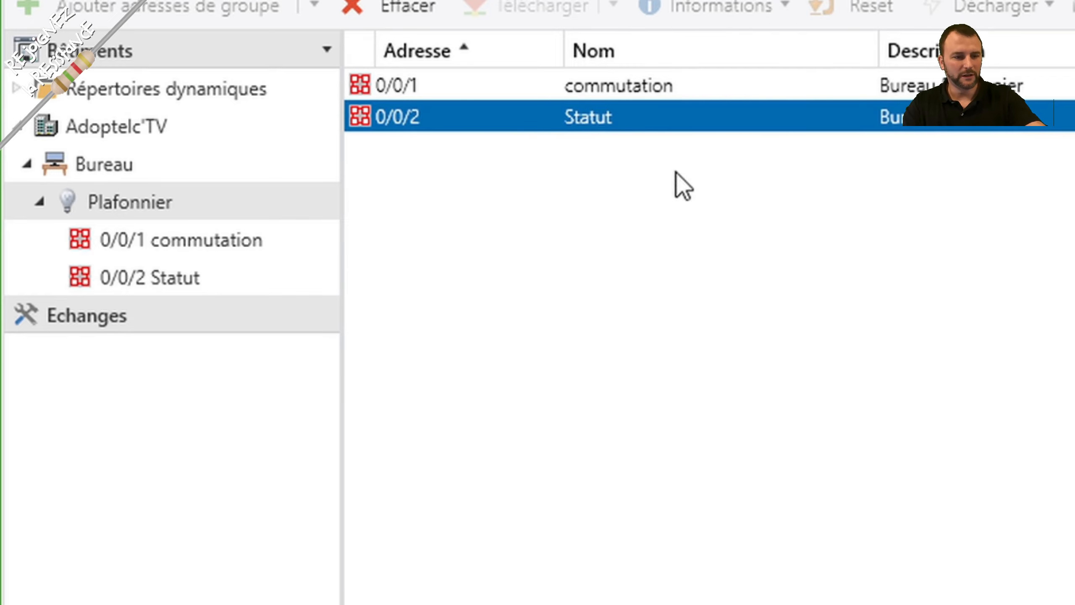
Switch the project view from Bâtiments to Participants and browse the catalogue to KNX Association's KNX Virtual v2.3 products
{"action": "left_click", "coordinate": [142, 39]}
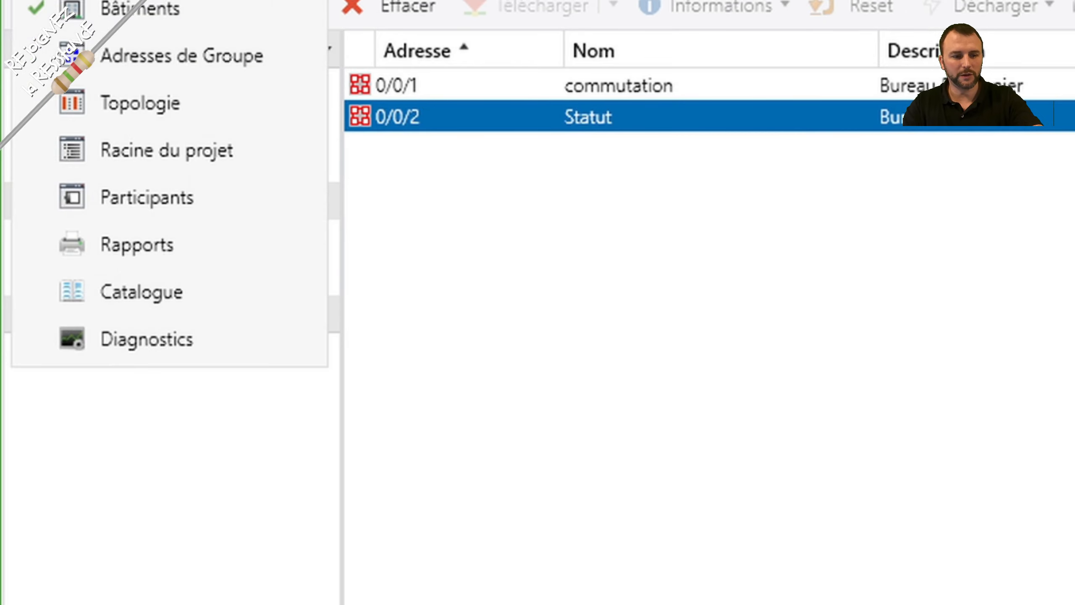
{"action": "left_click", "coordinate": [171, 199]}
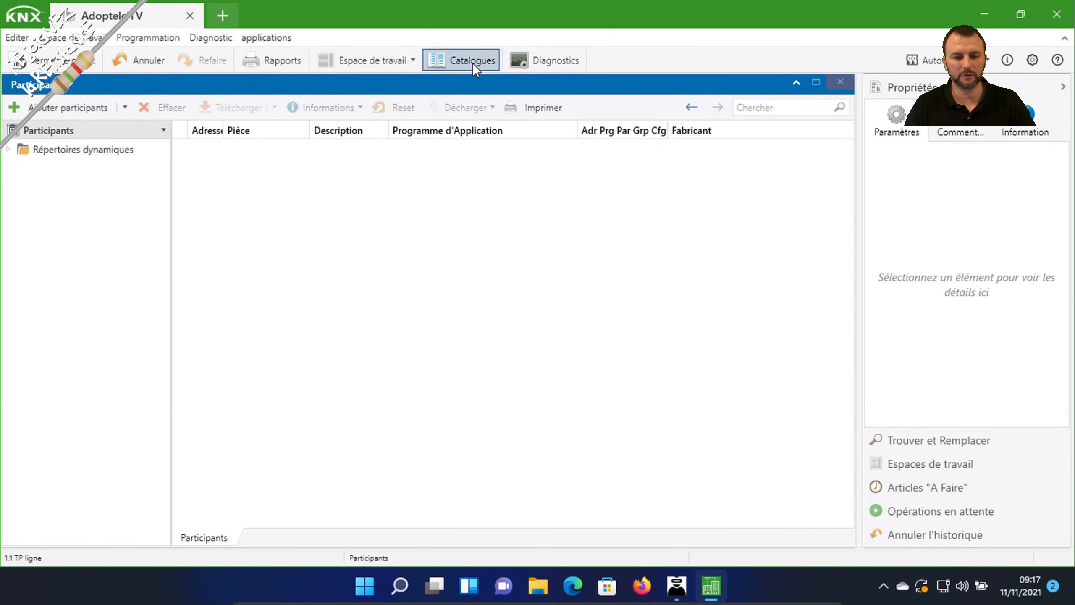
{"action": "left_click", "coordinate": [472, 63]}
{"action": "scroll", "coordinate": [93, 491], "scroll_direction": "down", "scroll_amount": 3}
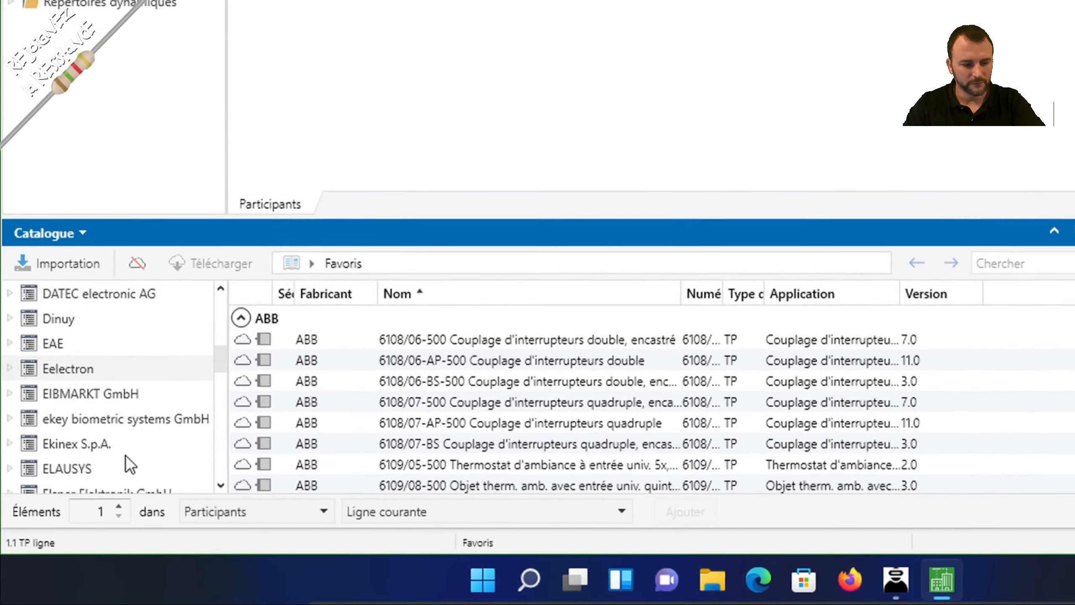
{"action": "scroll", "coordinate": [124, 456], "scroll_direction": "down", "scroll_amount": 6}
{"action": "left_click", "coordinate": [10, 395]}
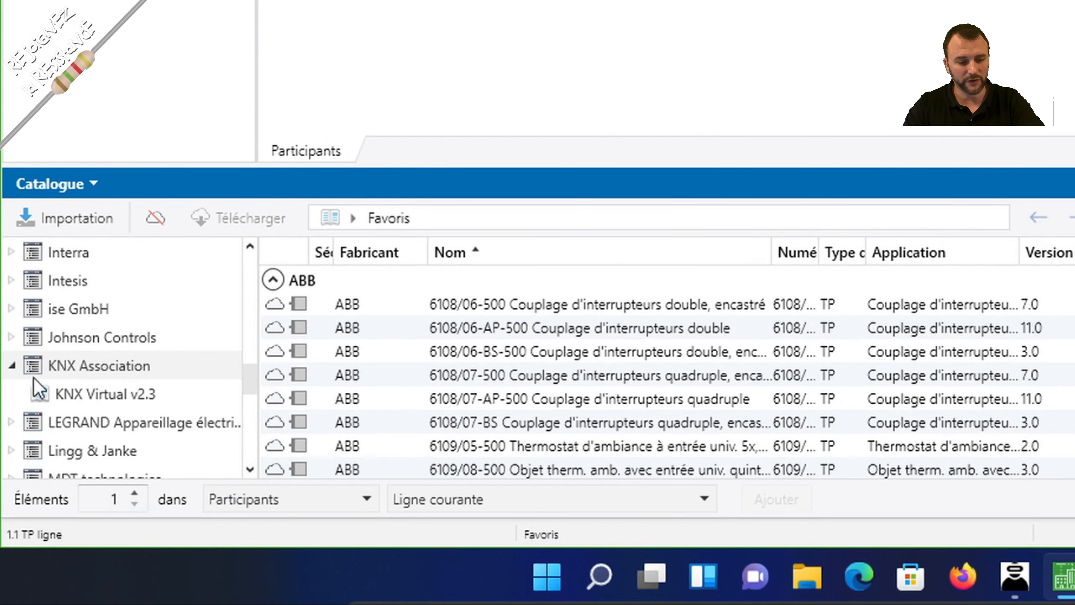
{"action": "left_click", "coordinate": [83, 390]}
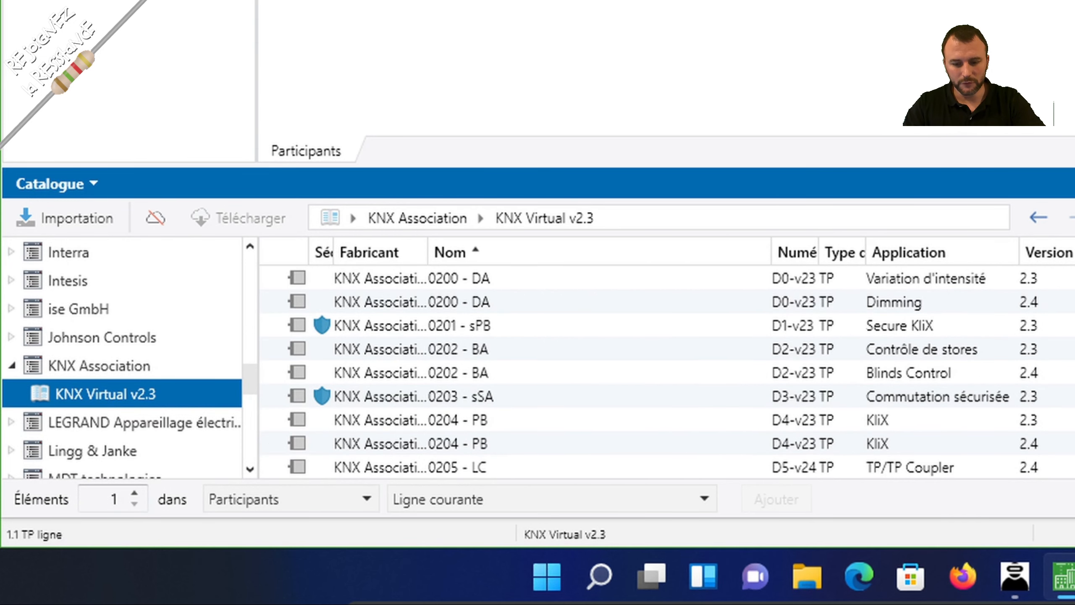
{"action": "scroll", "coordinate": [668, 372], "scroll_direction": "down", "scroll_amount": 5}
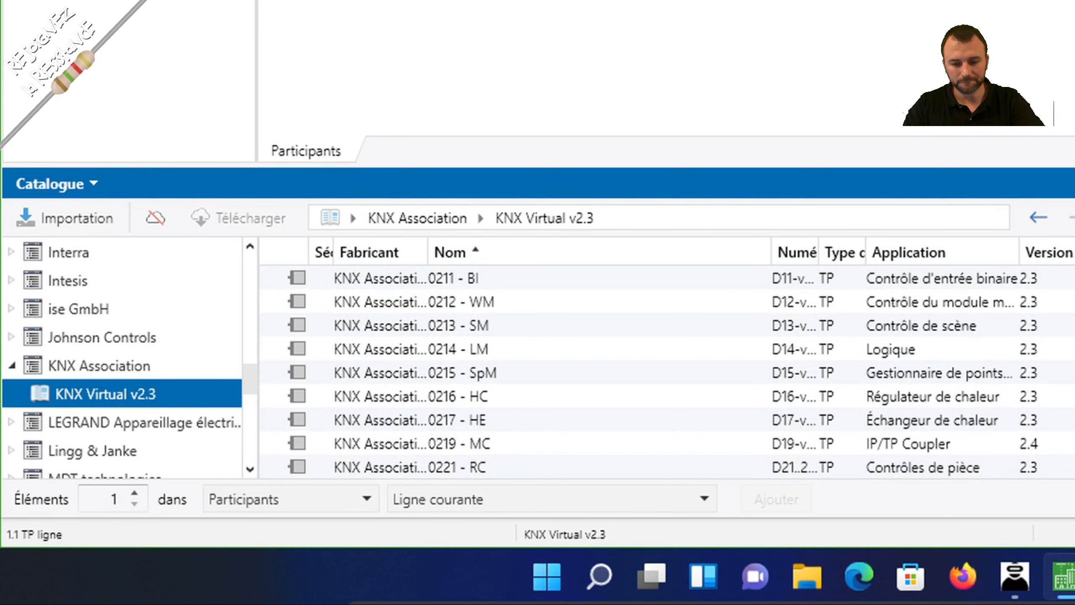
{"action": "scroll", "coordinate": [668, 372], "scroll_direction": "up", "scroll_amount": 5}
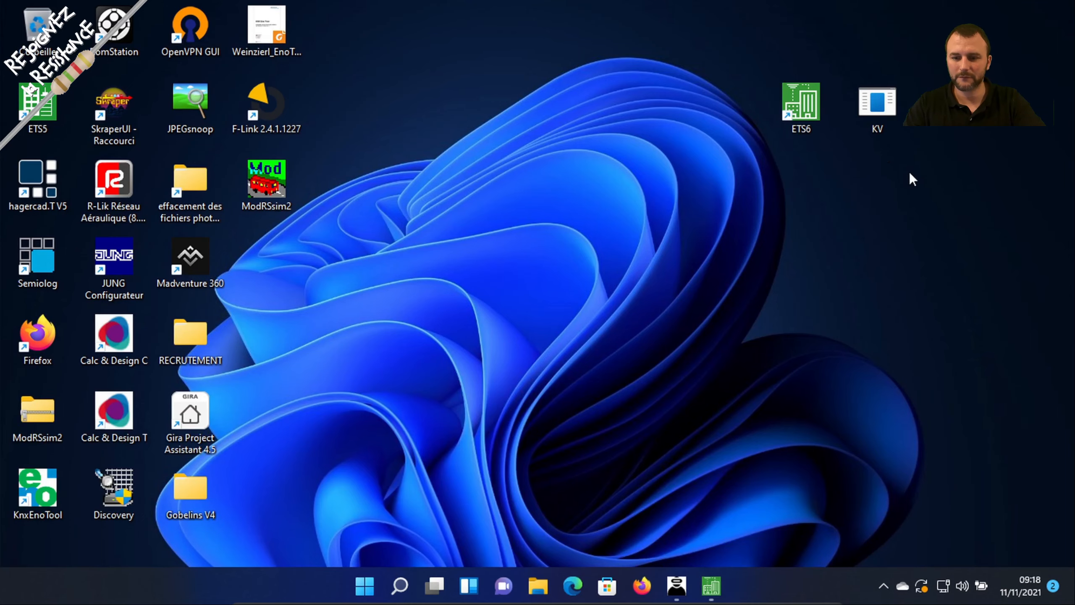
Launch KNX Virtual from the desktop, accept IP port 3671 for the IP interface, and open the Base view
{"action": "left_click", "coordinate": [875, 100]}
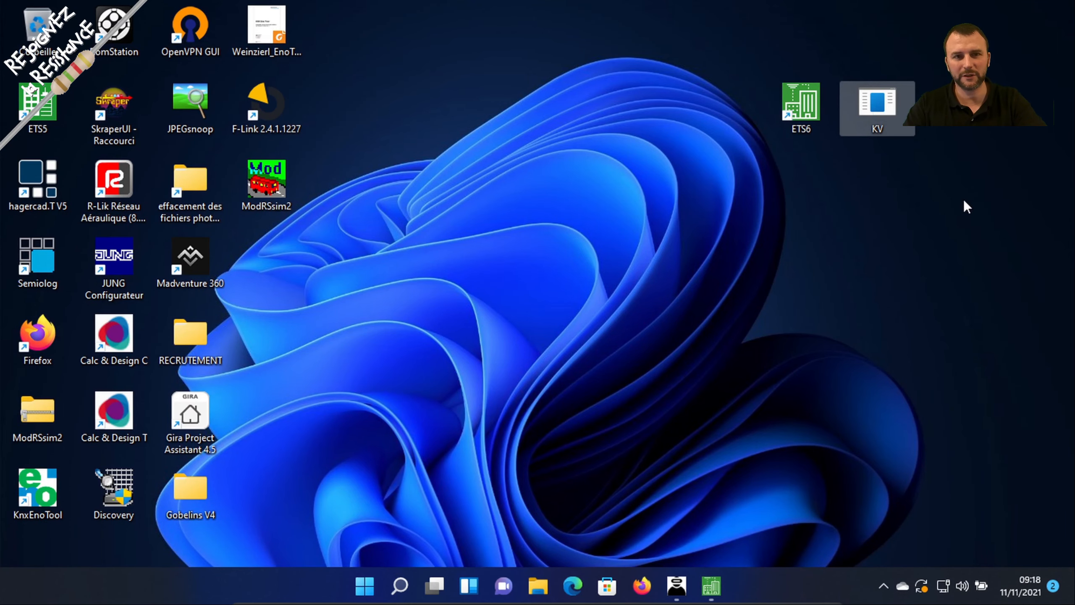
{"action": "double_click", "coordinate": [882, 127]}
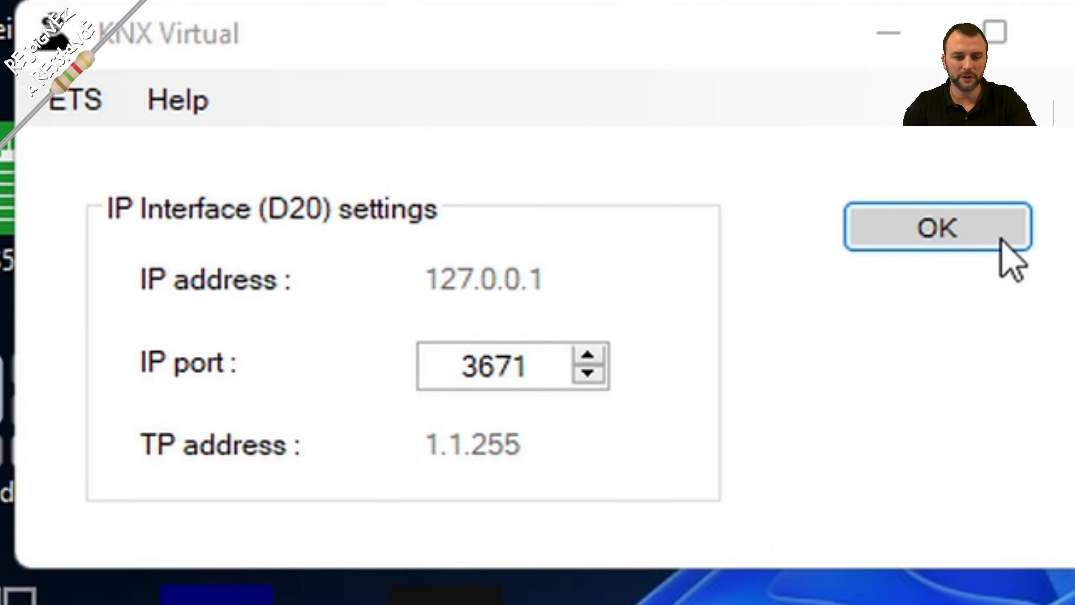
{"action": "left_click", "coordinate": [981, 225]}
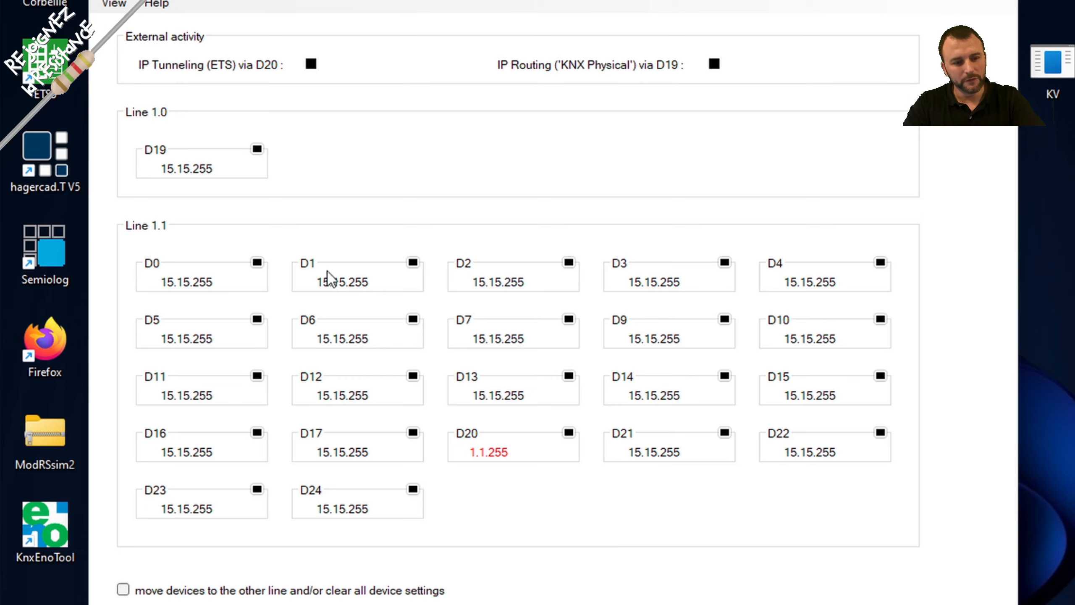
{"action": "left_click", "coordinate": [118, 6]}
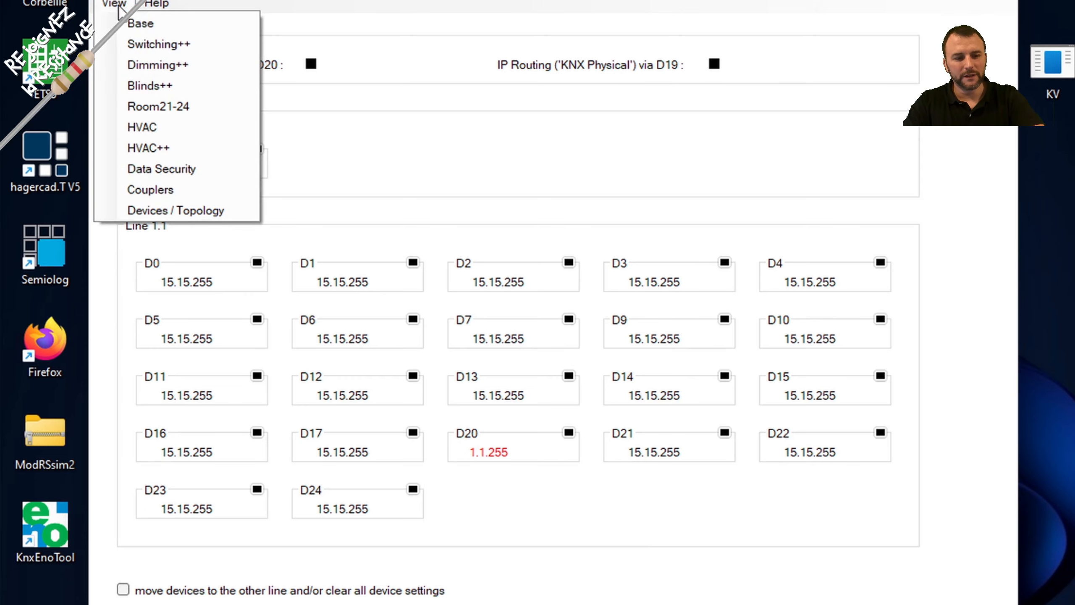
{"action": "left_click", "coordinate": [140, 23]}
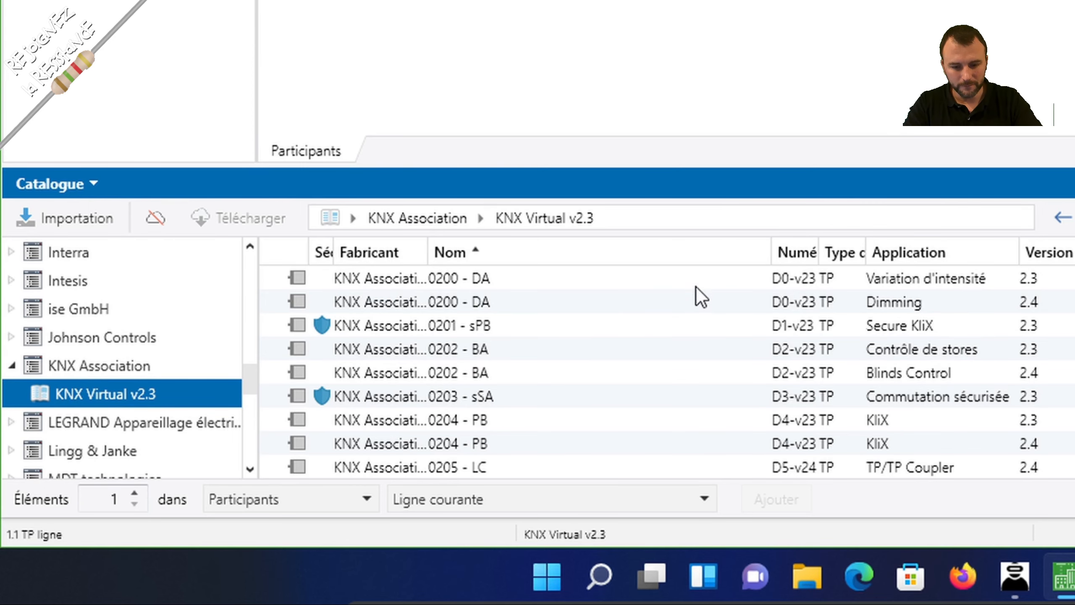
In ETS6, add the version 2.3 0204 - PB KliX device (D4) from the KNX Virtual catalogue to Participants
{"action": "left_click", "coordinate": [697, 282]}
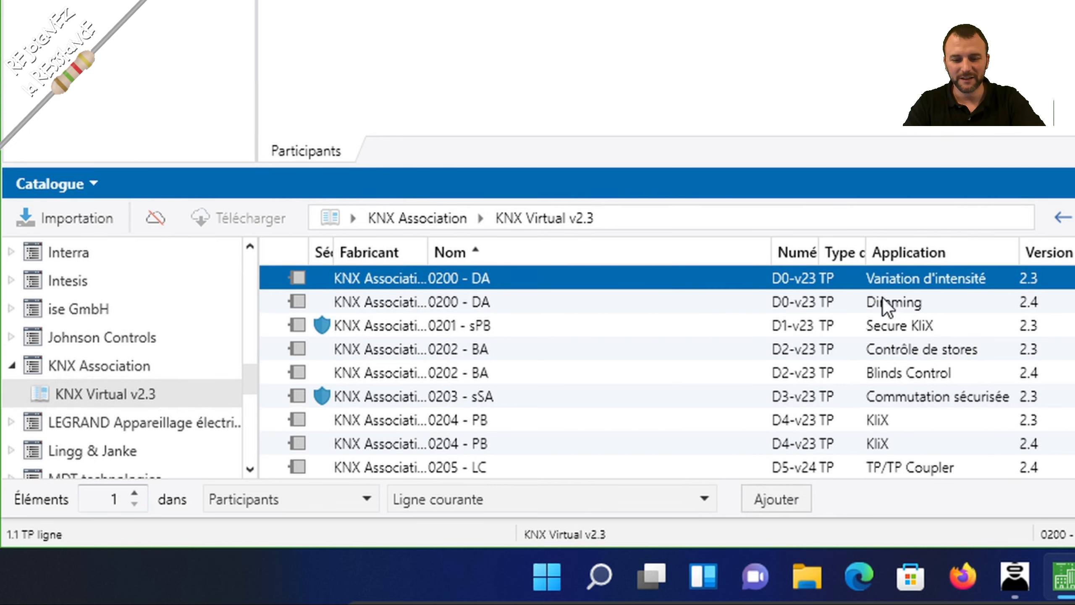
{"action": "left_click", "coordinate": [747, 373]}
{"action": "left_click", "coordinate": [750, 349]}
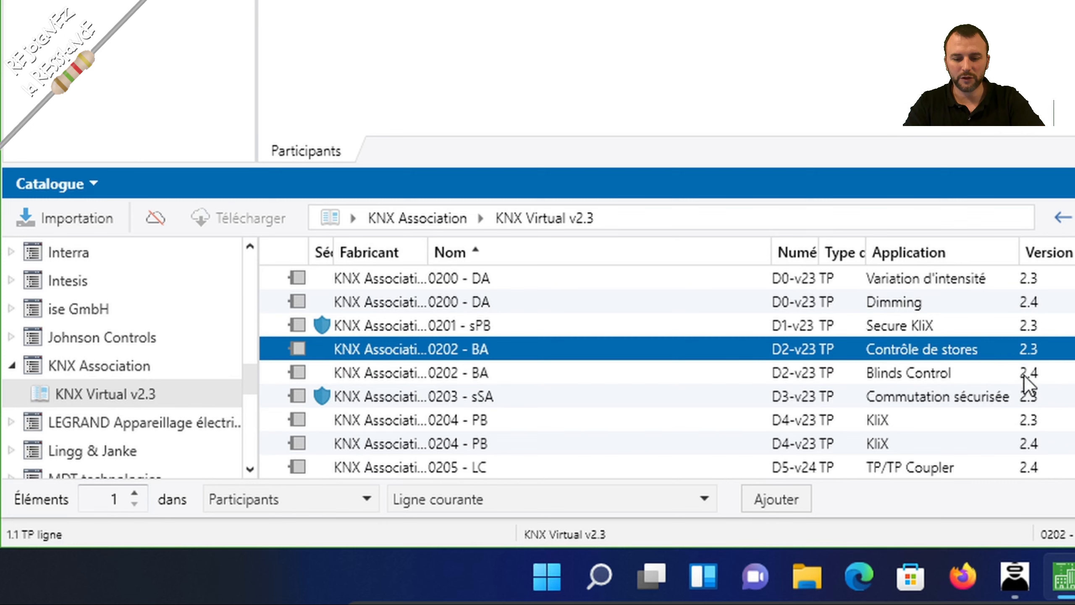
{"action": "left_click", "coordinate": [758, 372]}
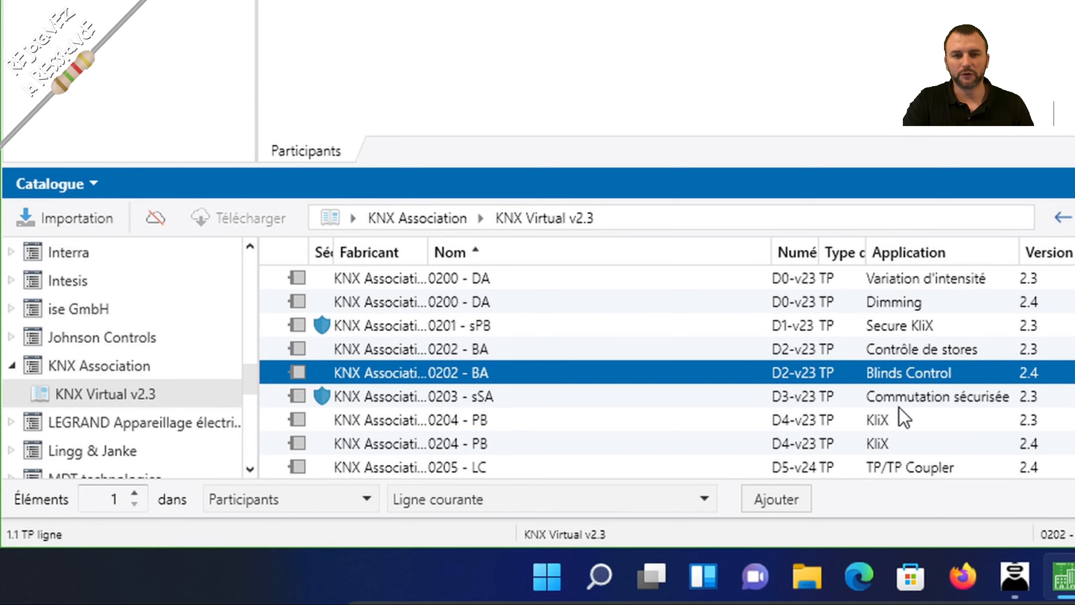
{"action": "left_click", "coordinate": [820, 428]}
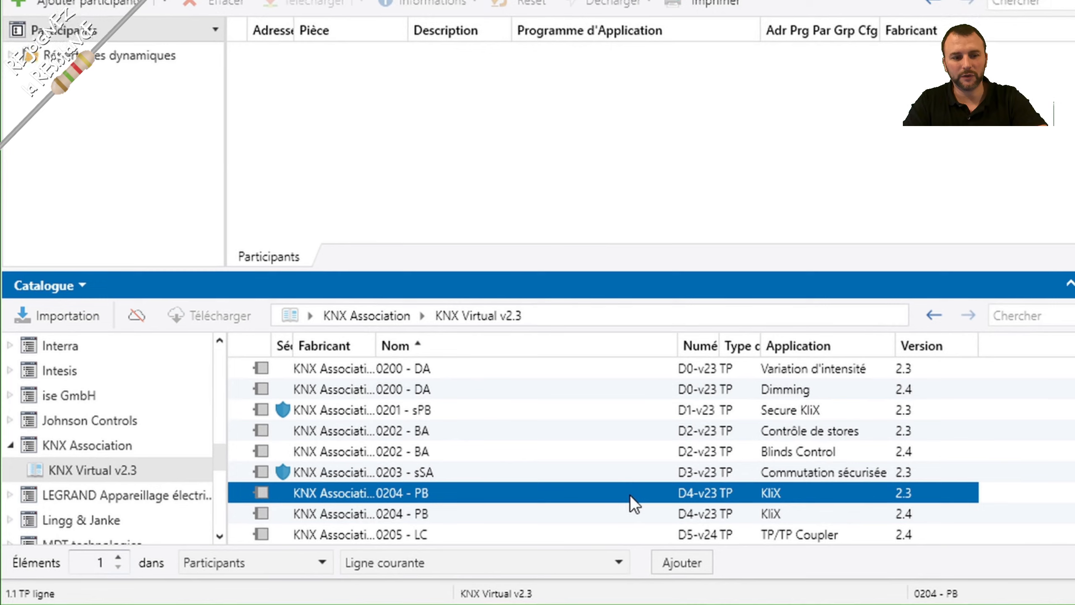
{"action": "left_click_drag", "start_coordinate": [630, 495], "coordinate": [85, 67]}
Add the version 2.3 0207 - SA Commutation device (D7) from the KNX Virtual v2.3 catalogue to Participants
{"action": "scroll", "coordinate": [633, 462], "scroll_direction": "down", "scroll_amount": 2}
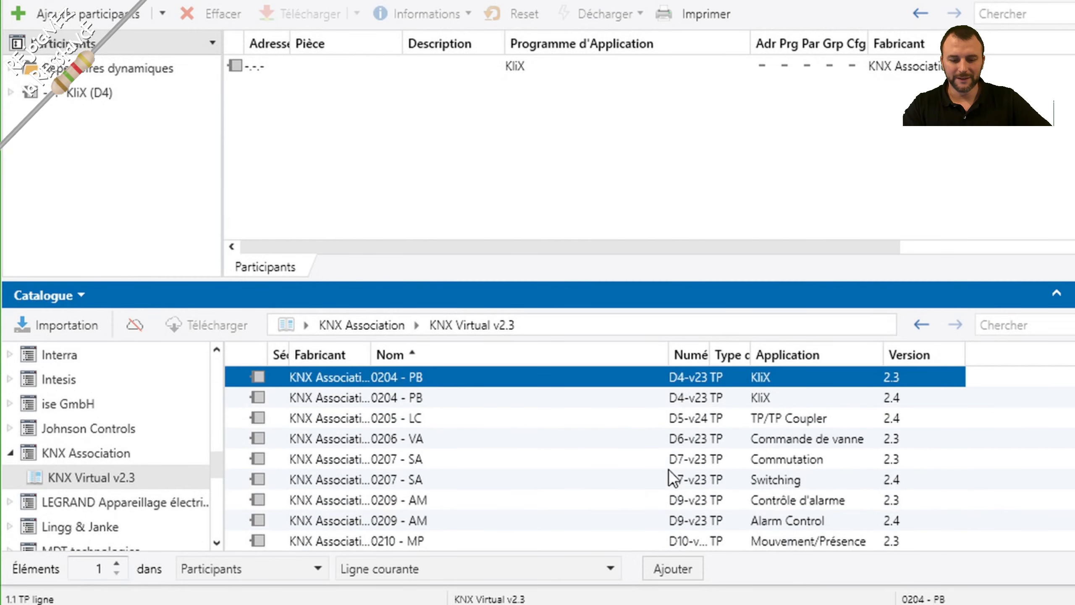
{"action": "left_click", "coordinate": [715, 461]}
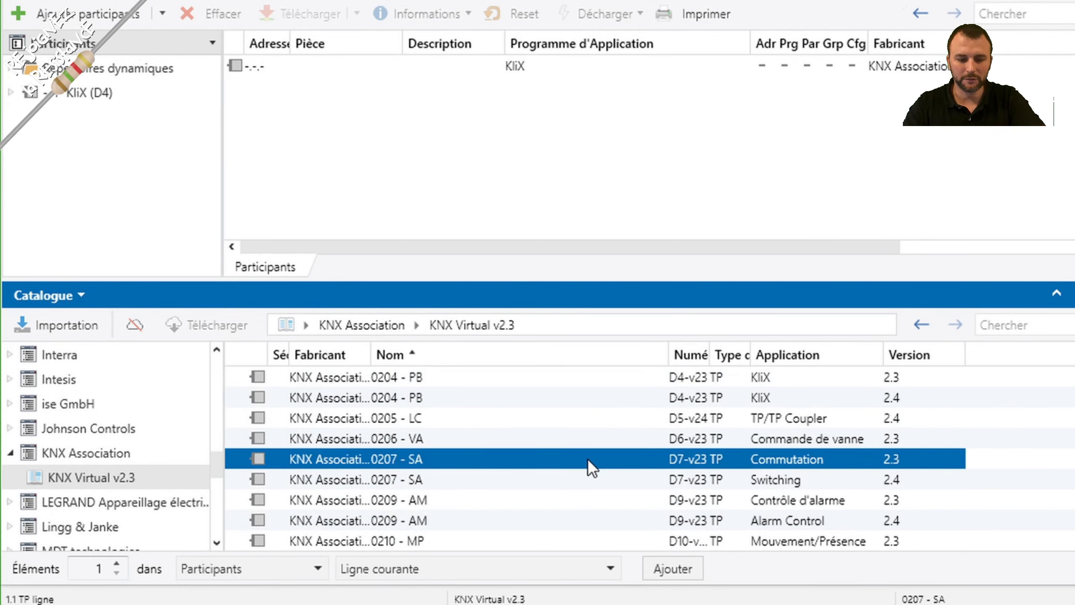
{"action": "left_click_drag", "start_coordinate": [588, 458], "coordinate": [620, 163]}
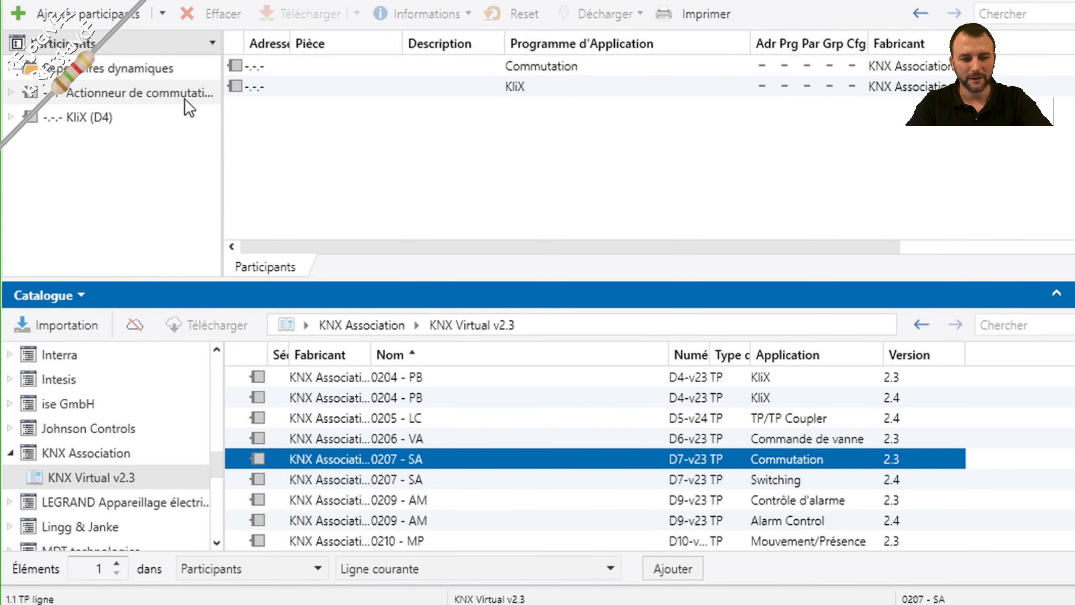
Assign individual address 1.1.1 to the switching actuator, Actionneur de commutation (D7)
{"action": "left_click", "coordinate": [187, 98]}
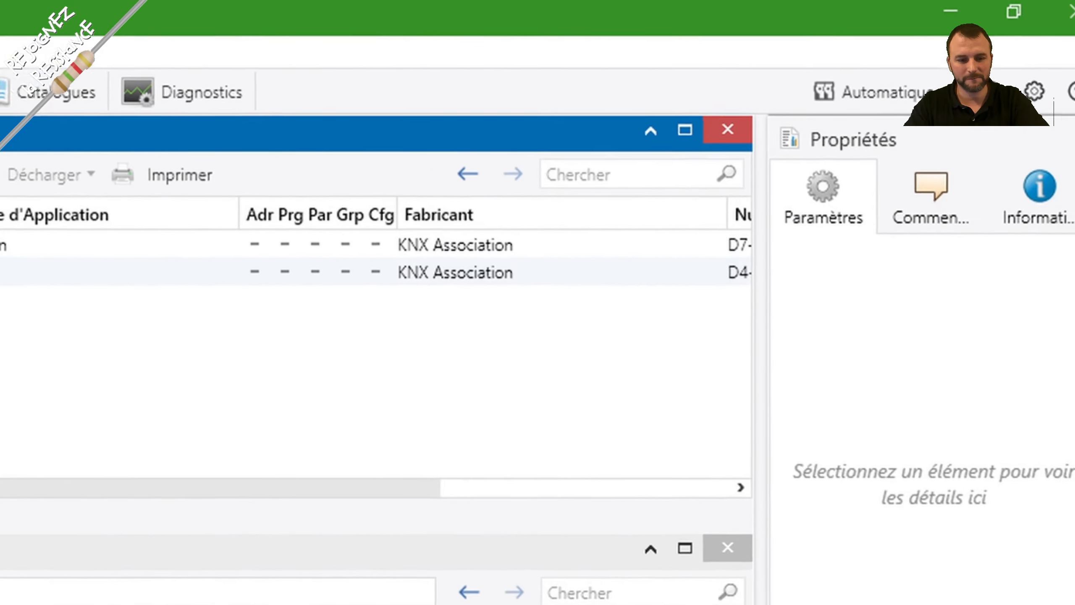
{"action": "double_click", "coordinate": [232, 161]}
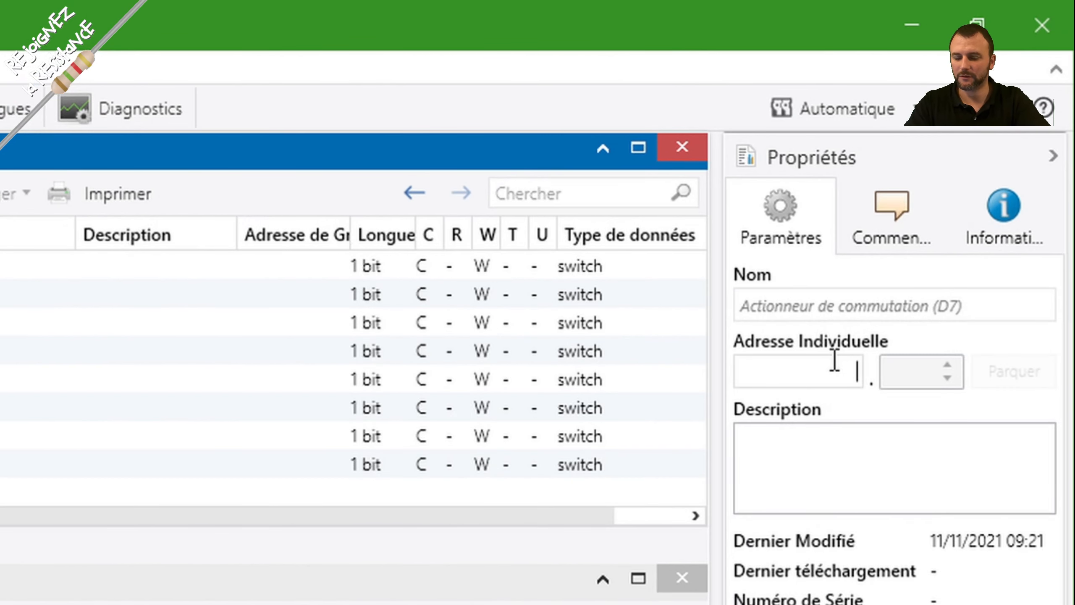
{"action": "left_click", "coordinate": [834, 361]}
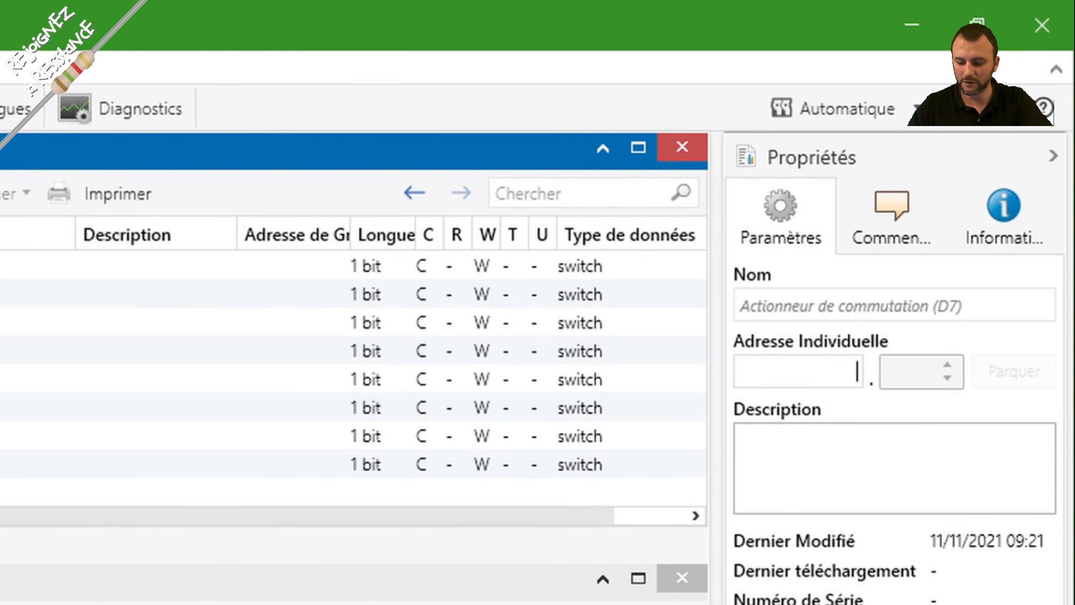
{"action": "type", "text": "1.1"}
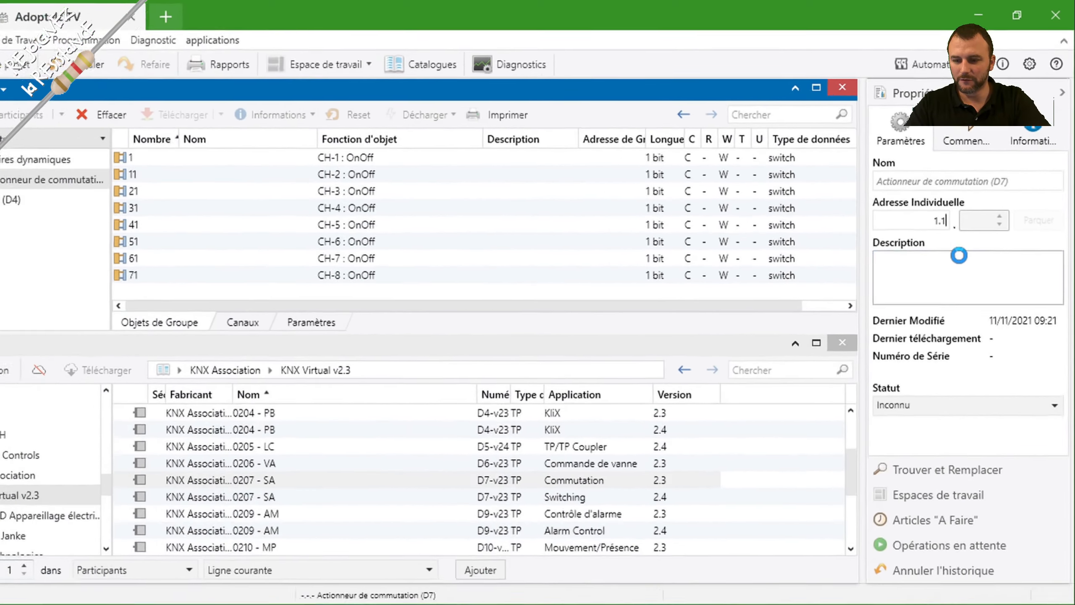
{"action": "left_click", "coordinate": [913, 387]}
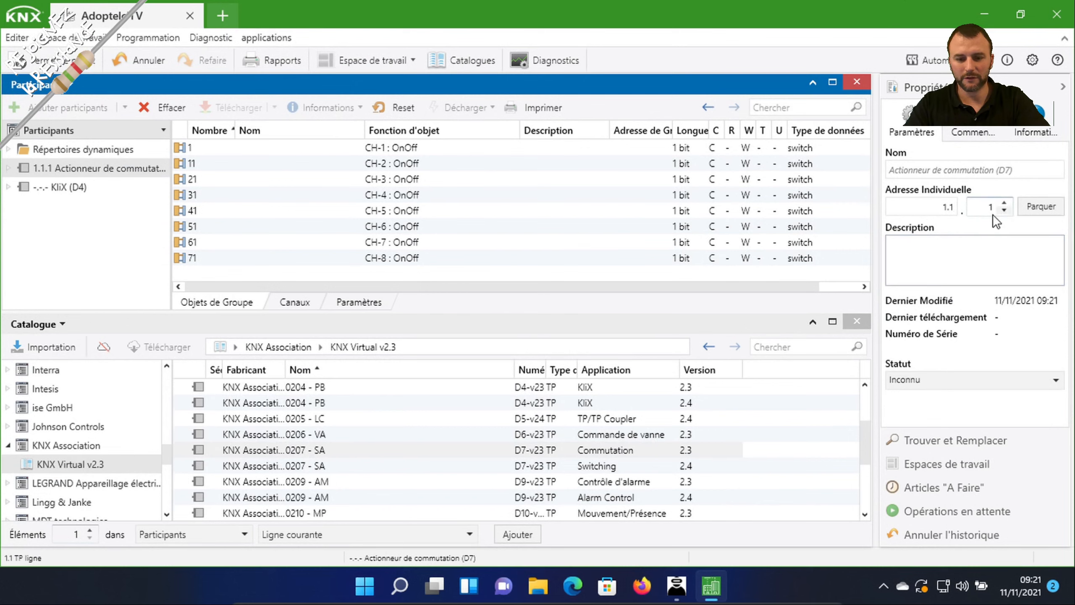
Assign individual address 1.1.2 to the KliX (D4) device
{"action": "left_click", "coordinate": [76, 187]}
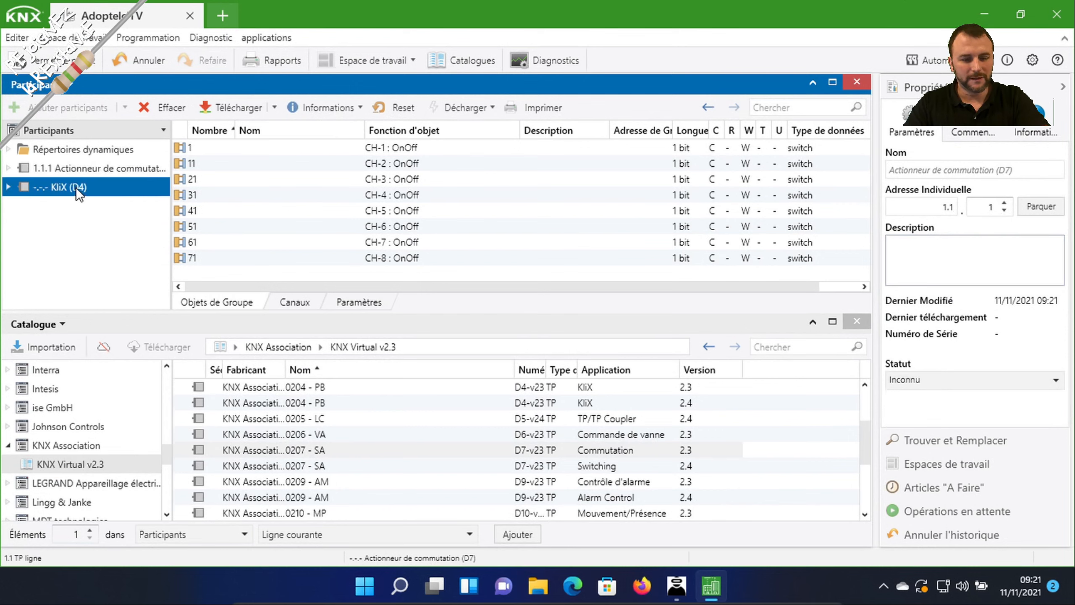
{"action": "left_click", "coordinate": [939, 208]}
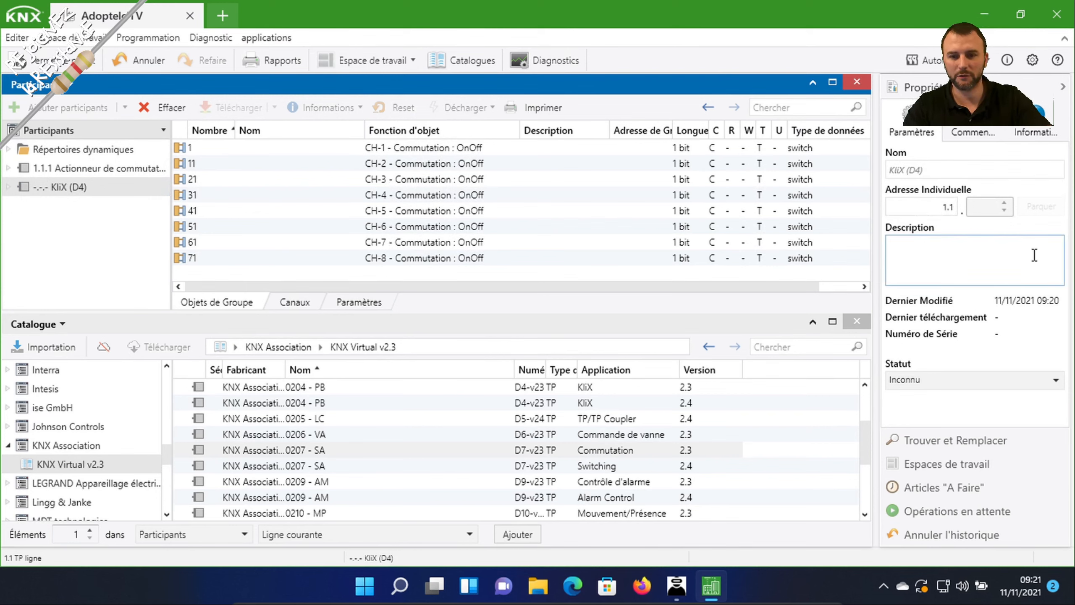
Examine the group objects of the 1.1.1 switching actuator, from CH-1 to CH-8
{"action": "left_click", "coordinate": [106, 167]}
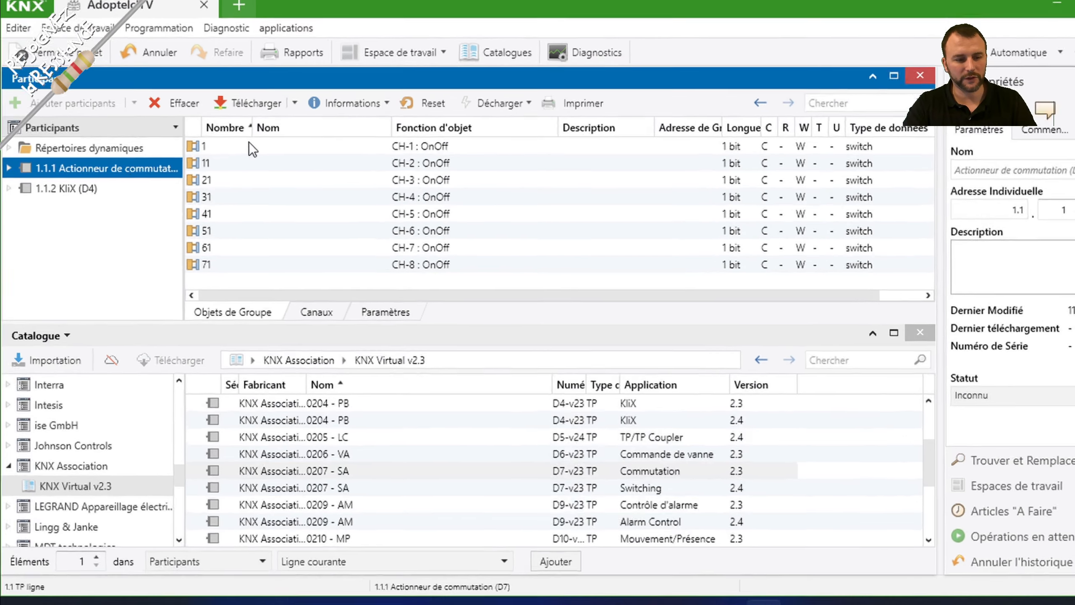
{"action": "left_click", "coordinate": [249, 144]}
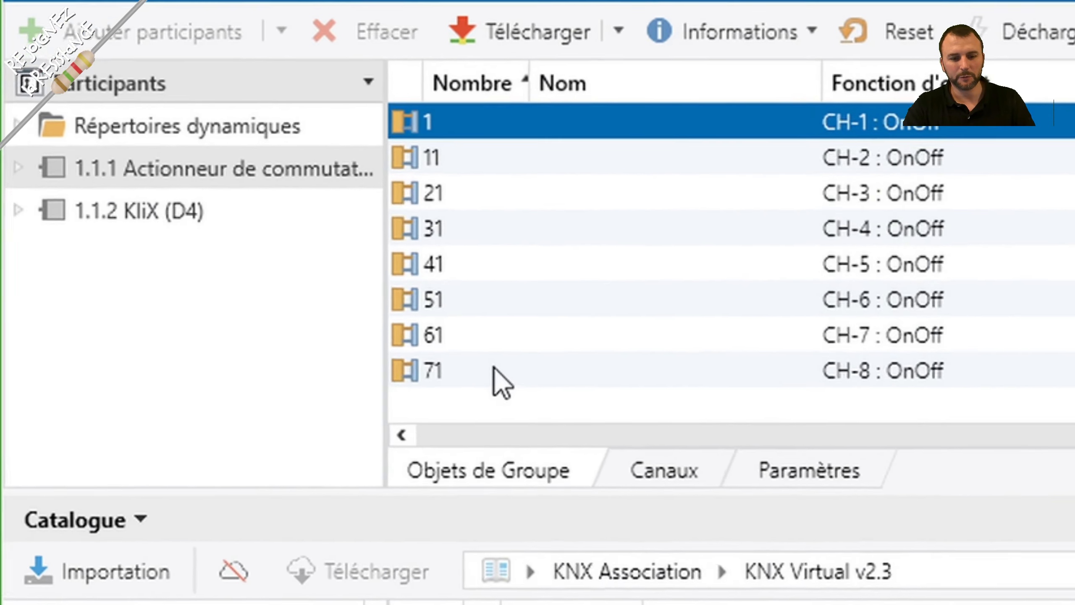
{"action": "left_click", "coordinate": [494, 368], "text": "shift"}
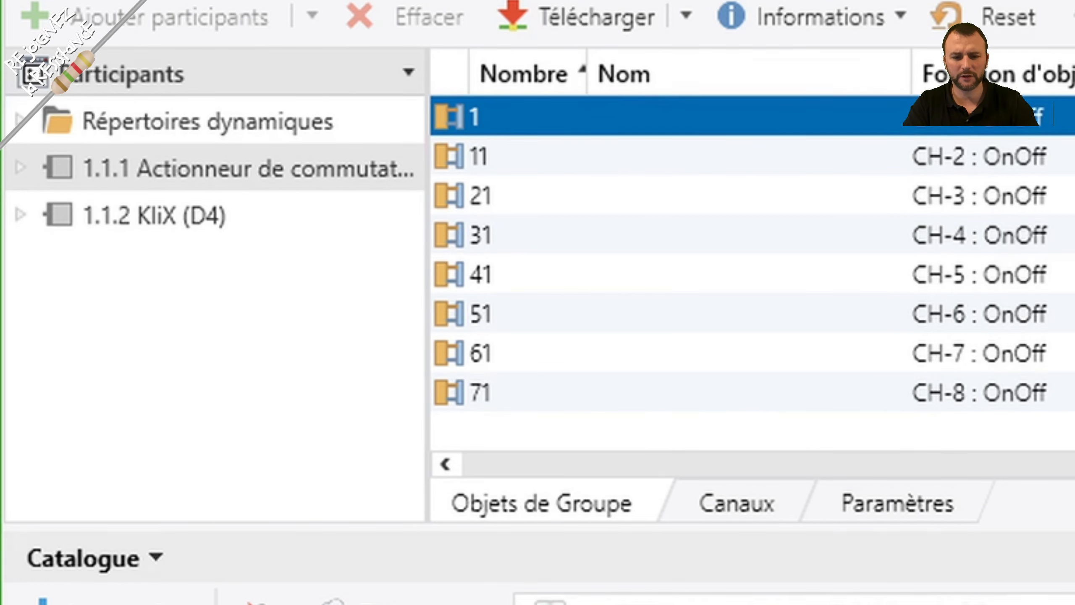
In the switching actuator's CH-1 configuration, enable change highlighting and set Retour d'information to Infos OnOff
{"action": "left_click", "coordinate": [83, 558]}
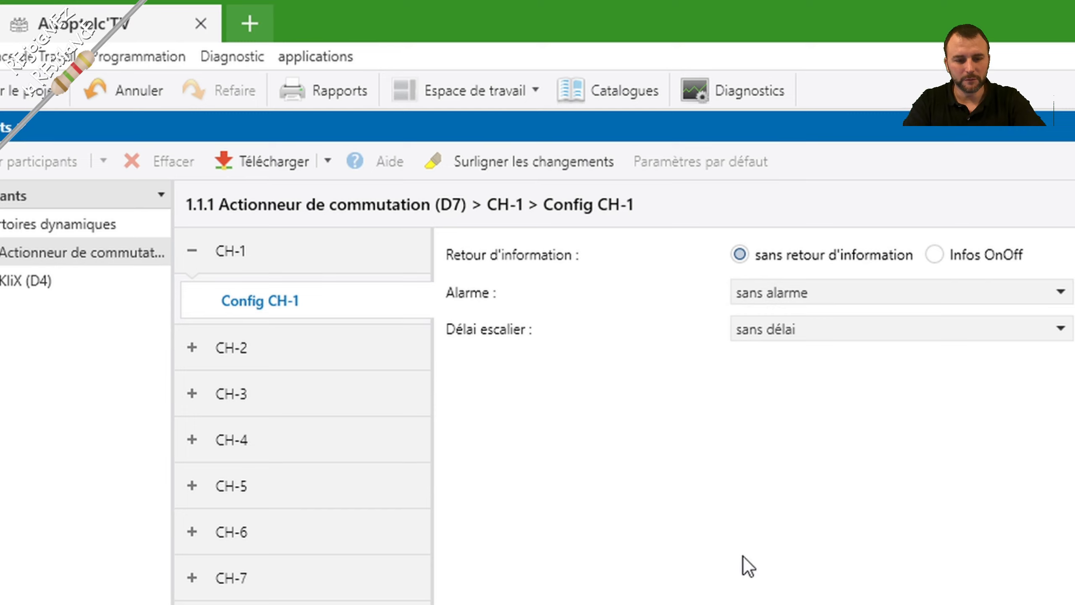
{"action": "left_click", "coordinate": [541, 166]}
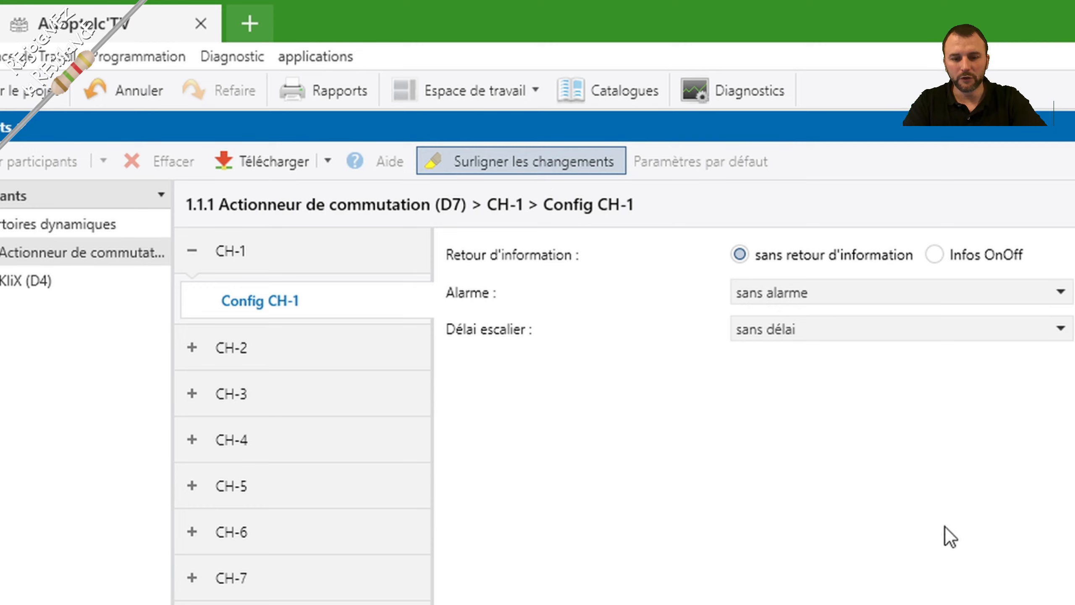
{"action": "left_click", "coordinate": [934, 254]}
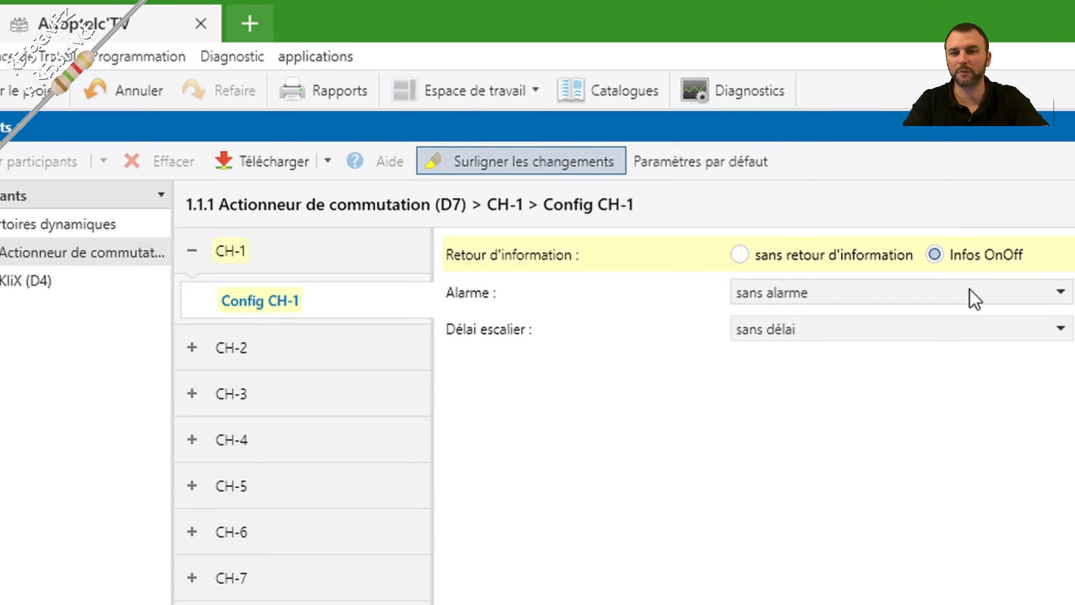
{"action": "left_click", "coordinate": [763, 299]}
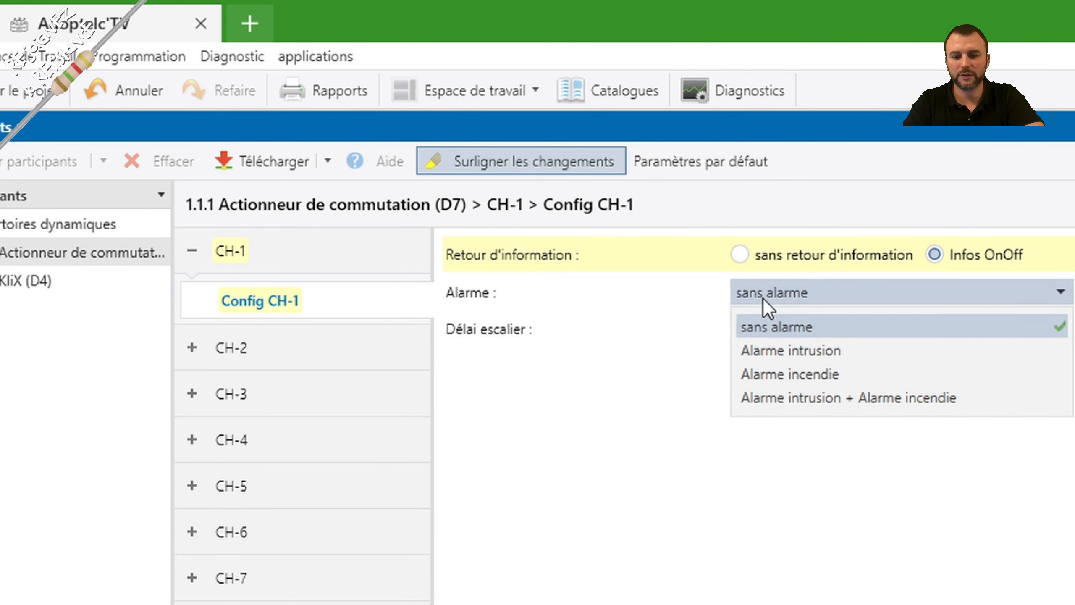
{"action": "left_click", "coordinate": [763, 299]}
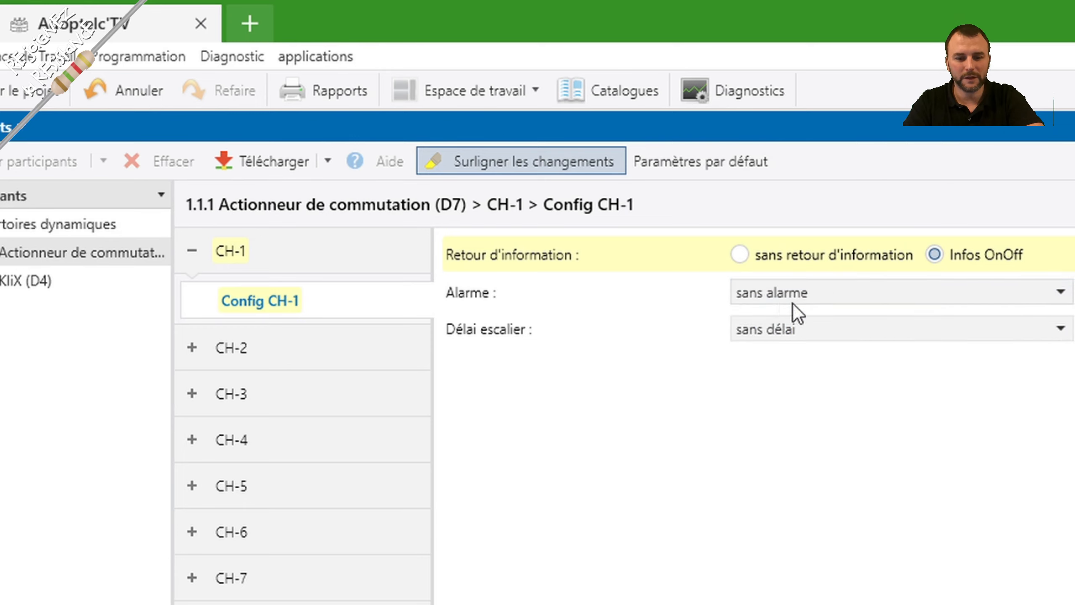
Try a Délai escalier of 3 secondes on the switching actuator's CH-1, and undo it
{"action": "left_click", "coordinate": [873, 328]}
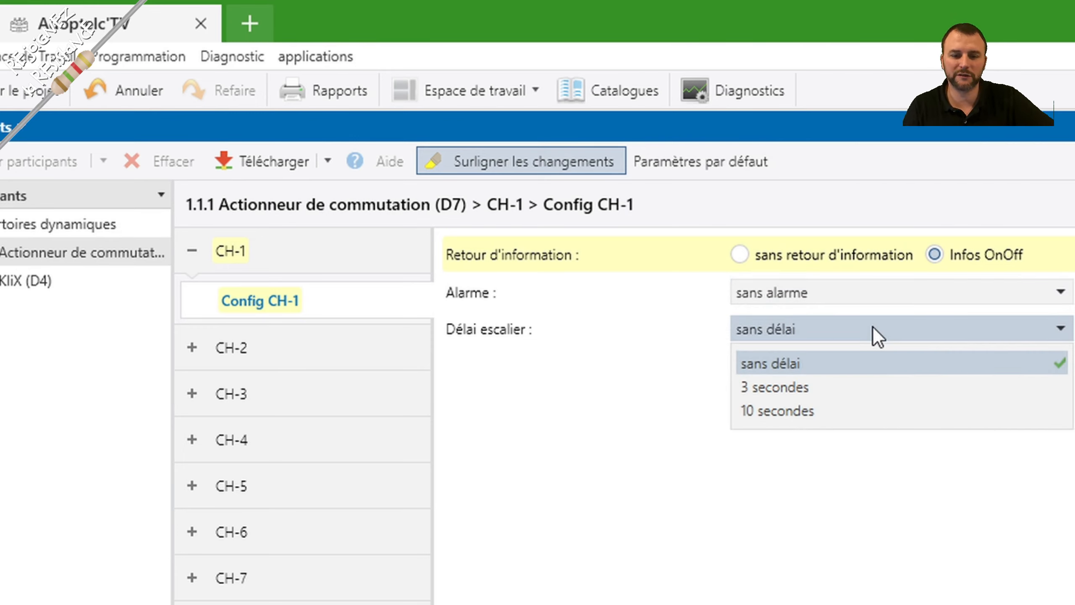
{"action": "left_click", "coordinate": [810, 390]}
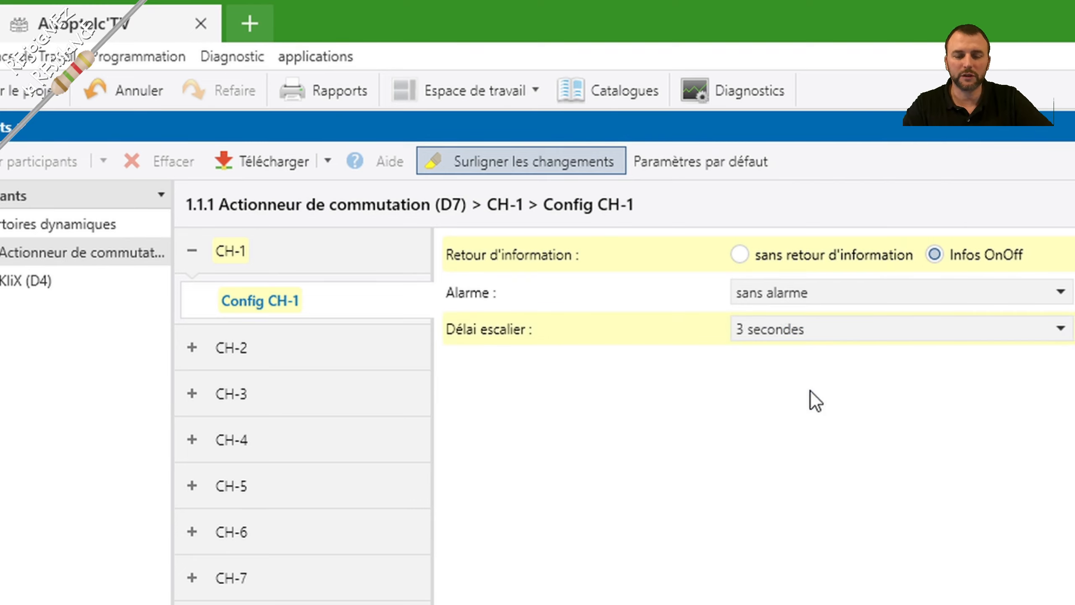
{"action": "key", "text": "ctrl+z"}
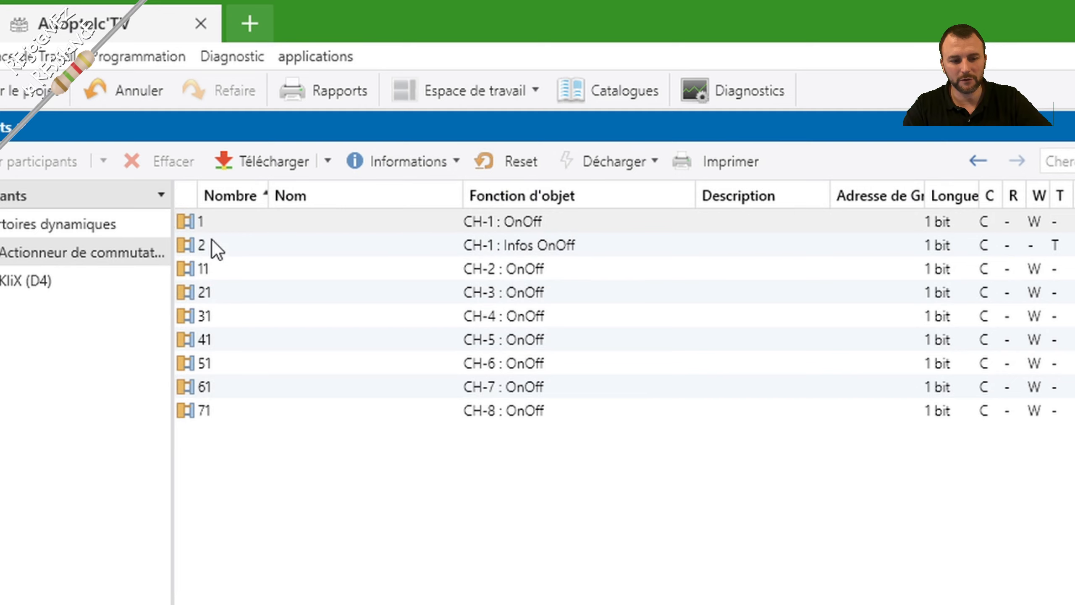
From the actuator's CH-1 group objects, open a new Adresses de Groupe panel and display the addresses of middle group 0/0
{"action": "left_click", "coordinate": [212, 245]}
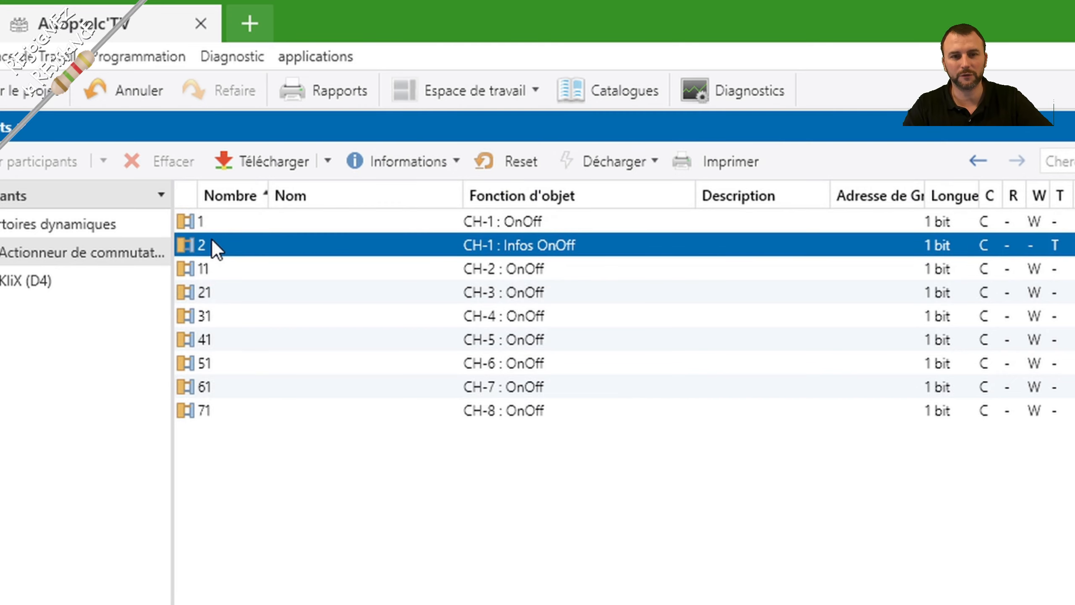
{"action": "left_click", "coordinate": [602, 222]}
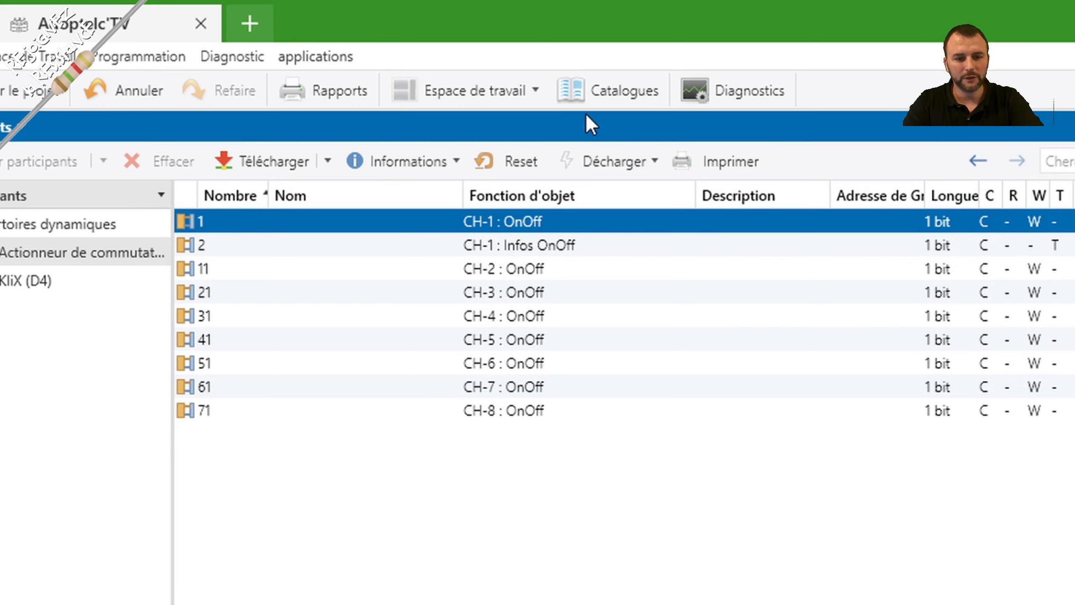
{"action": "left_click", "coordinate": [537, 91]}
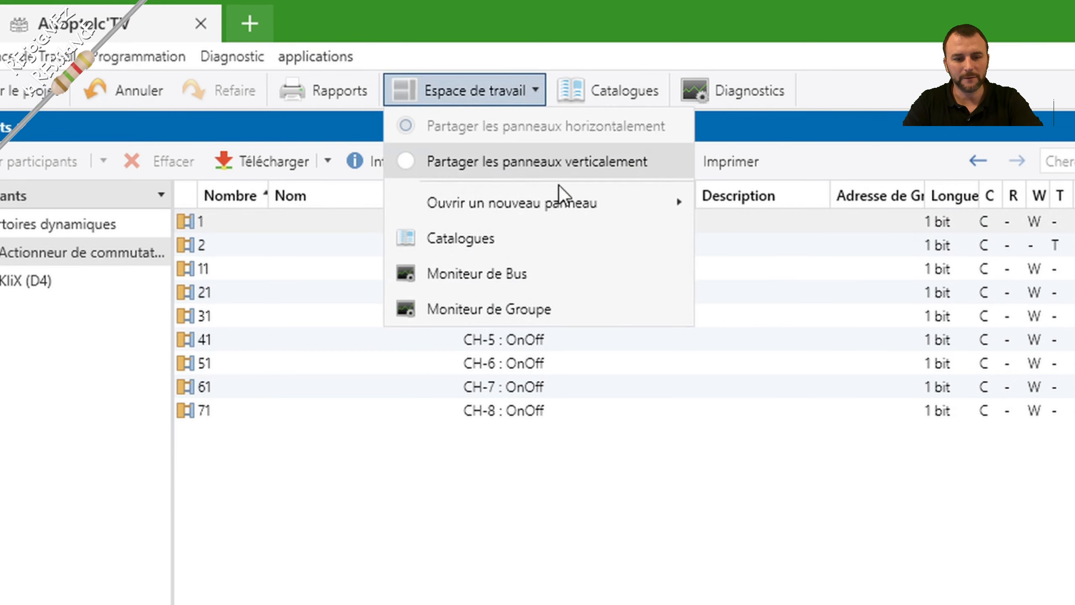
{"action": "mouse_move", "coordinate": [616, 201]}
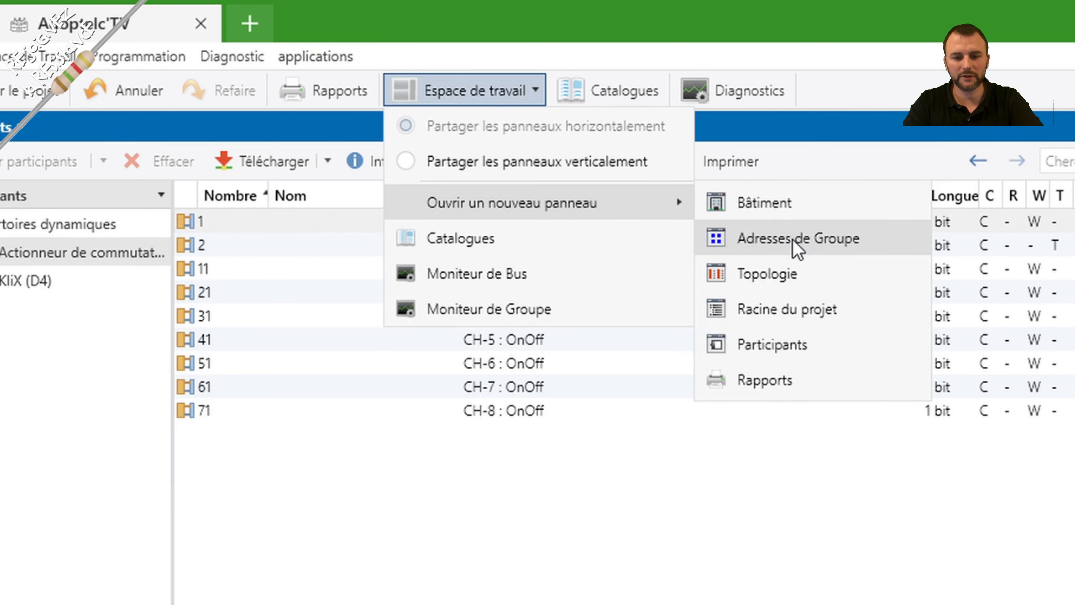
{"action": "left_click", "coordinate": [796, 241]}
{"action": "left_click", "coordinate": [8, 408]}
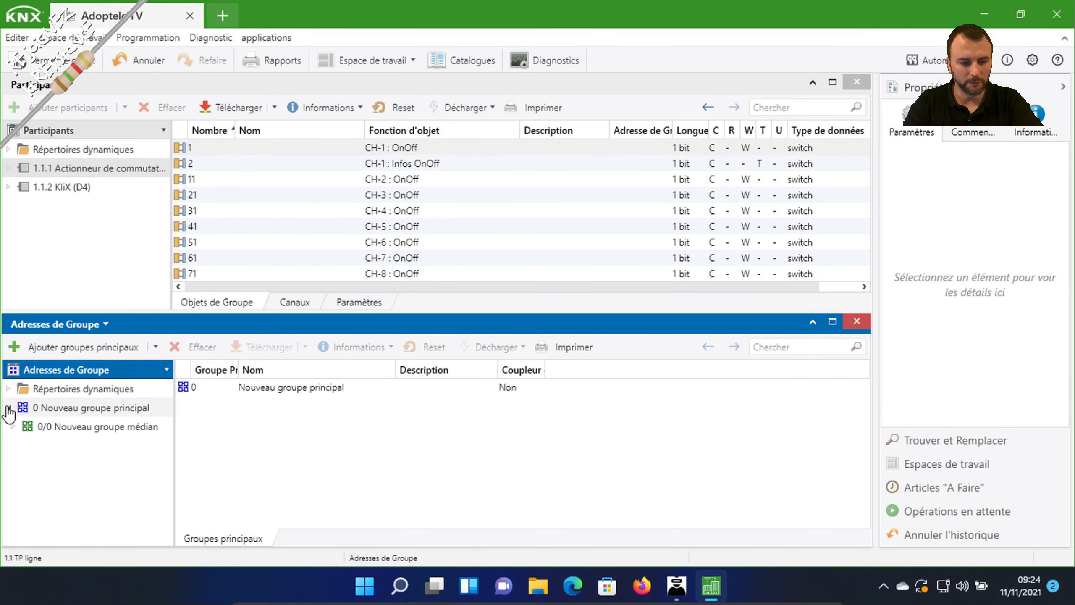
{"action": "left_click", "coordinate": [13, 428]}
{"action": "left_click", "coordinate": [97, 427]}
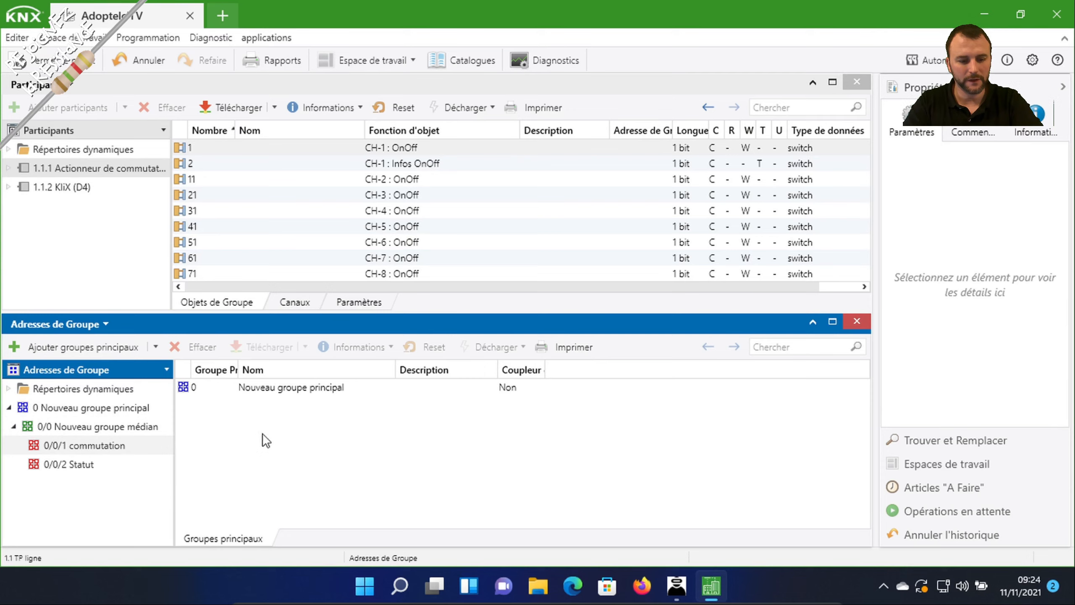
Link the actuator's CH-1 OnOff object to 0/0/1 commutation and its CH-1 Infos OnOff object to 0/0/2 Statut
{"action": "left_click", "coordinate": [410, 147]}
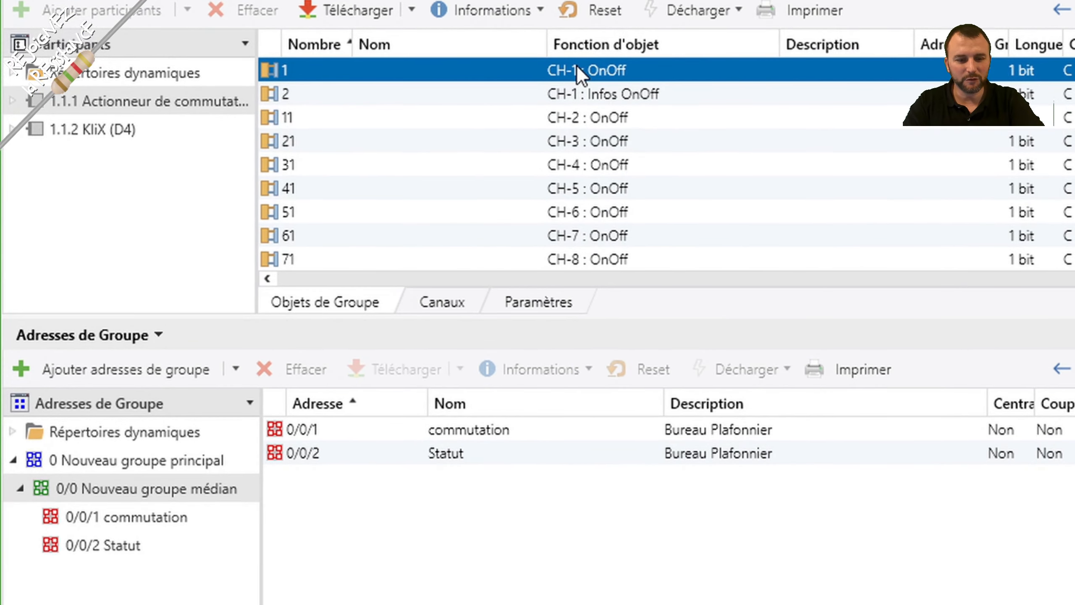
{"action": "left_click_drag", "start_coordinate": [582, 75], "coordinate": [700, 429]}
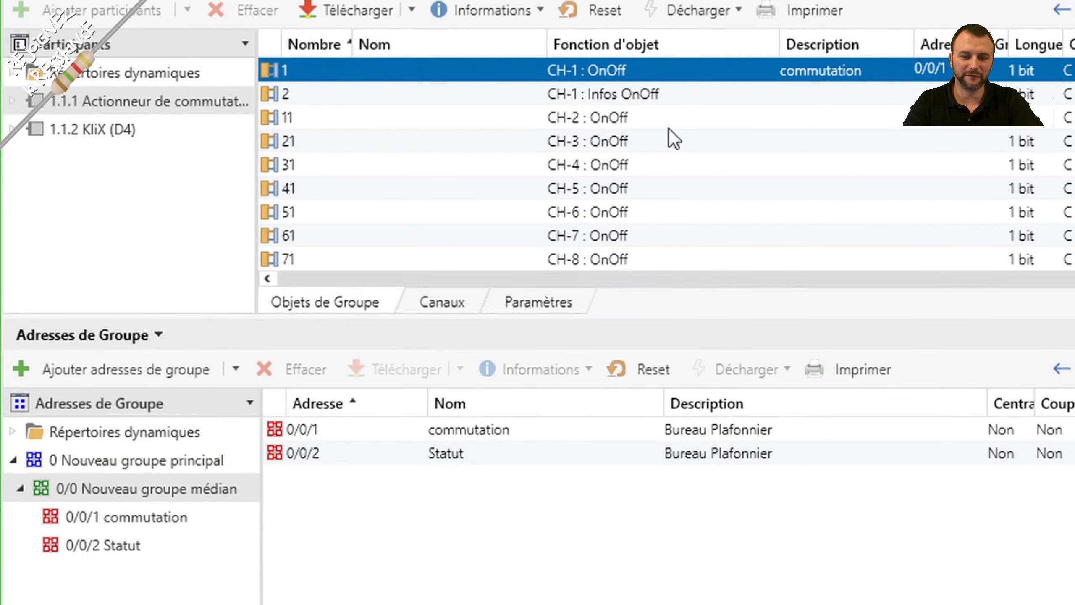
{"action": "left_click_drag", "start_coordinate": [622, 96], "coordinate": [698, 459]}
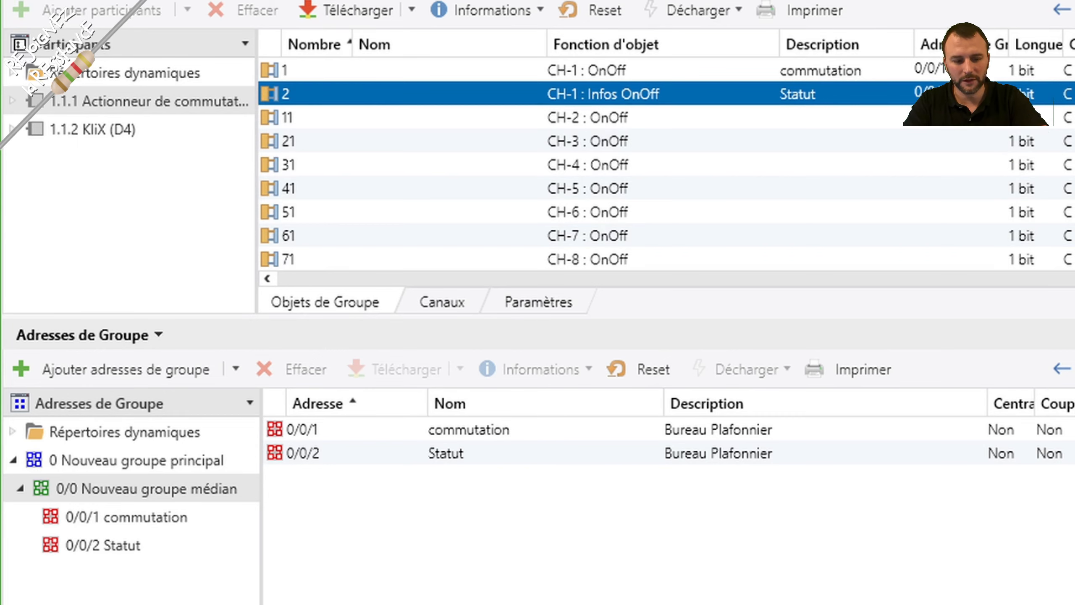
Enlarge the Participants view and open the parameters of the 1.1.2 KliX (D4) device
{"action": "left_click", "coordinate": [147, 488]}
{"action": "left_click", "coordinate": [164, 276]}
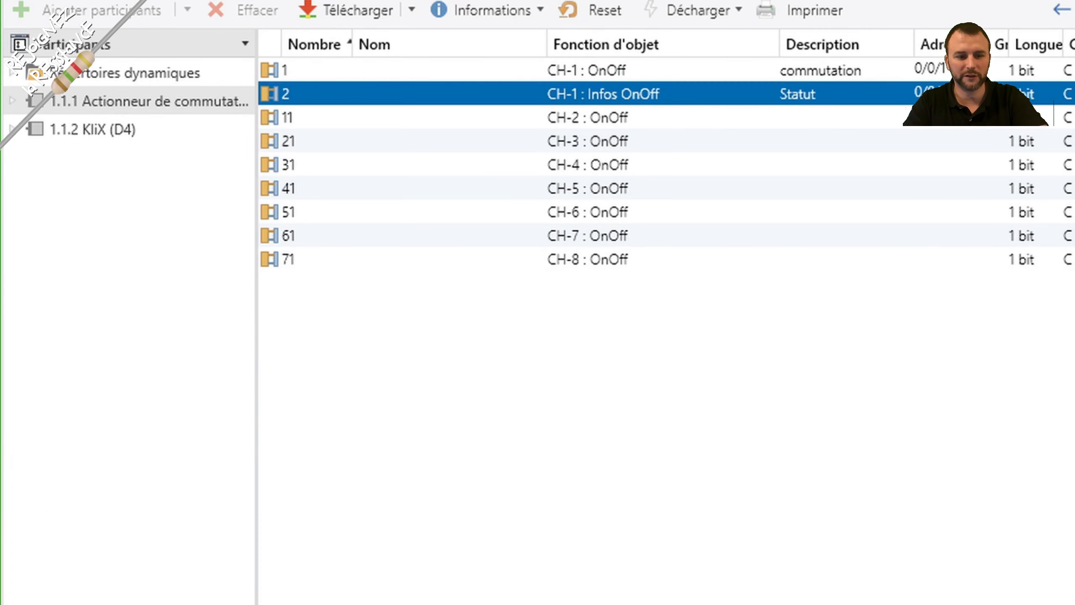
{"action": "left_click", "coordinate": [69, 120]}
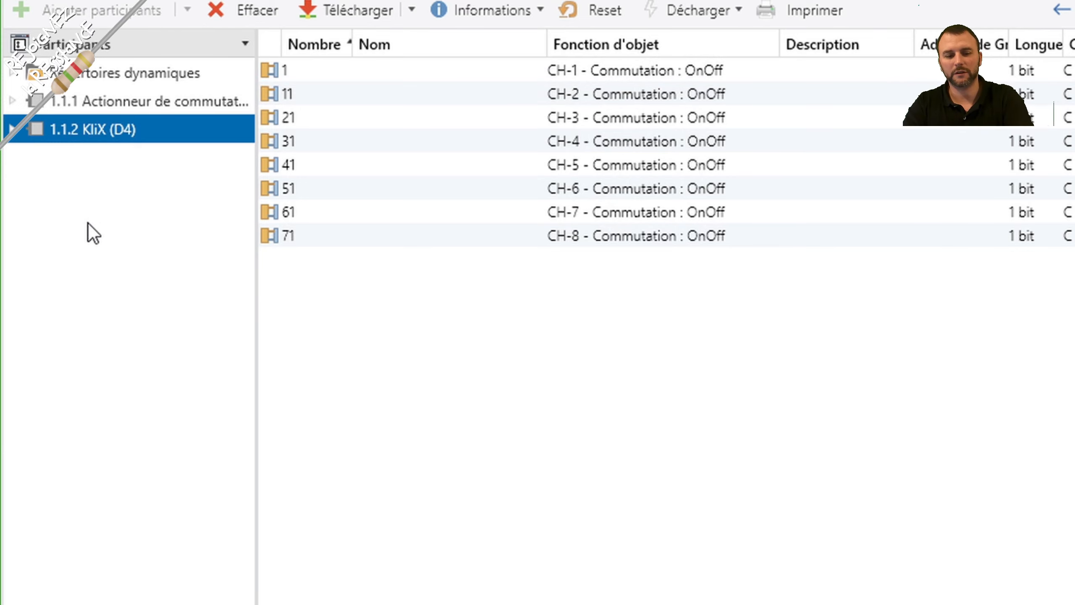
{"action": "key", "text": "Return"}
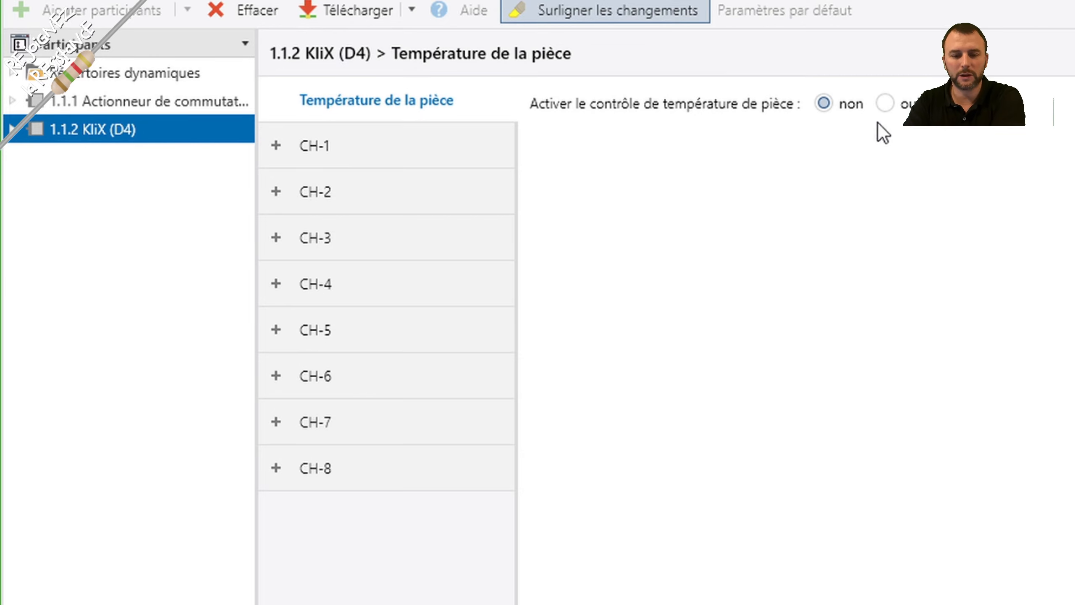
Try room temperature control on the KliX (D4) by choosing oui, and set it back to non
{"action": "left_click", "coordinate": [884, 104]}
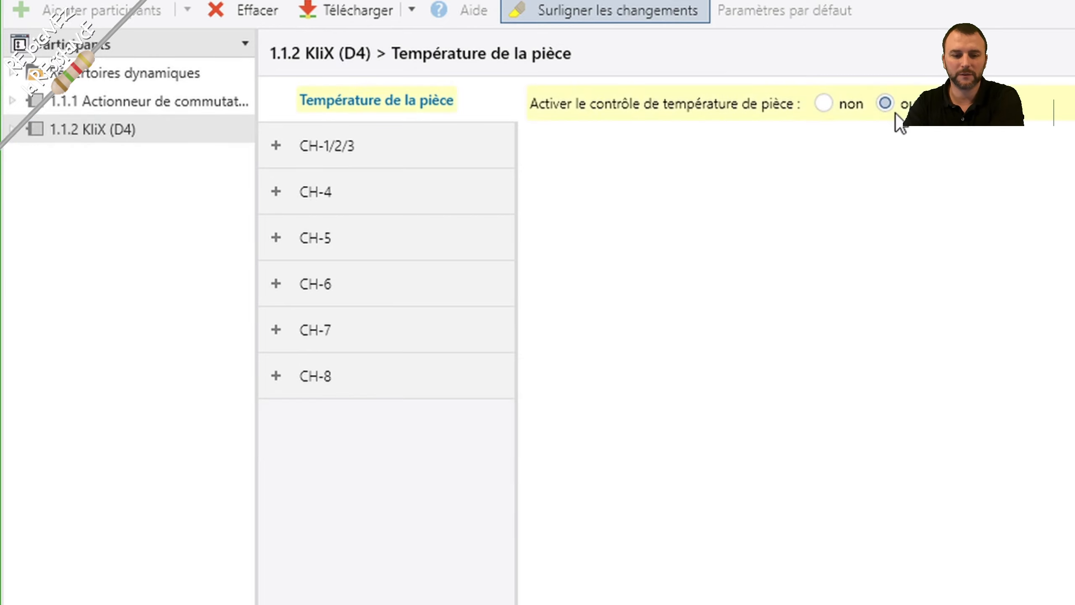
{"action": "left_click", "coordinate": [823, 103]}
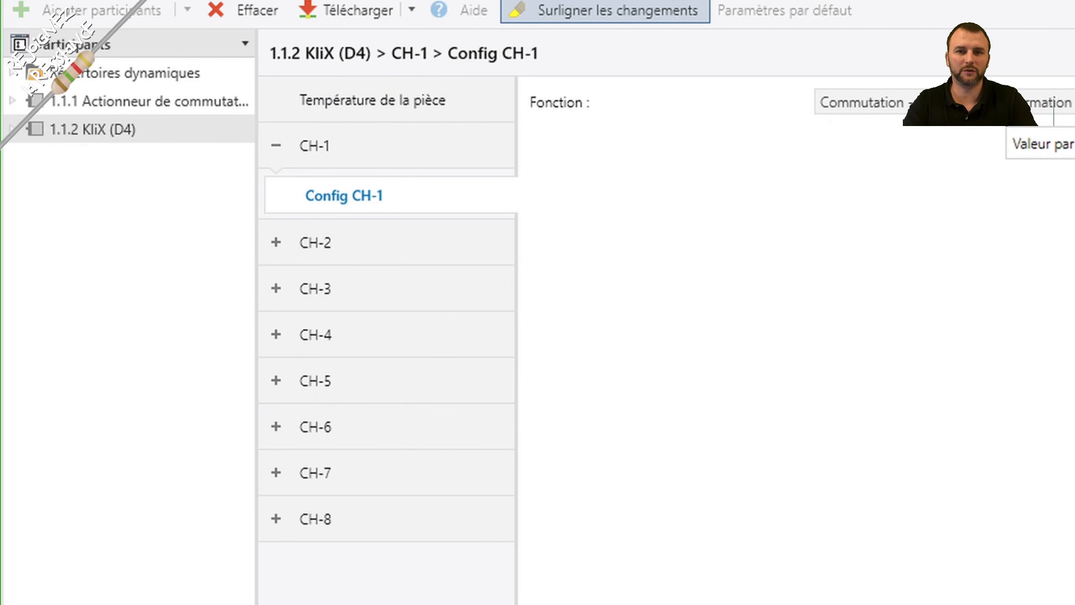
Set the KliX (D4) CH-1 function to Commutation - Retour d'information and link its CH-1 OnOff object to 0/0/1 commutation
{"action": "left_click", "coordinate": [1012, 103]}
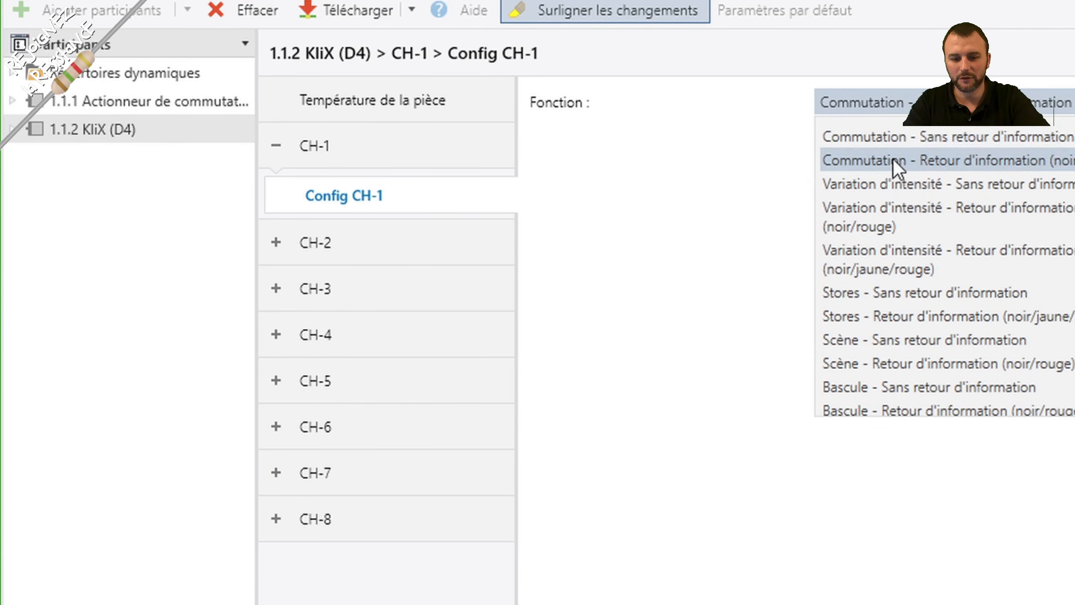
{"action": "left_click", "coordinate": [995, 161]}
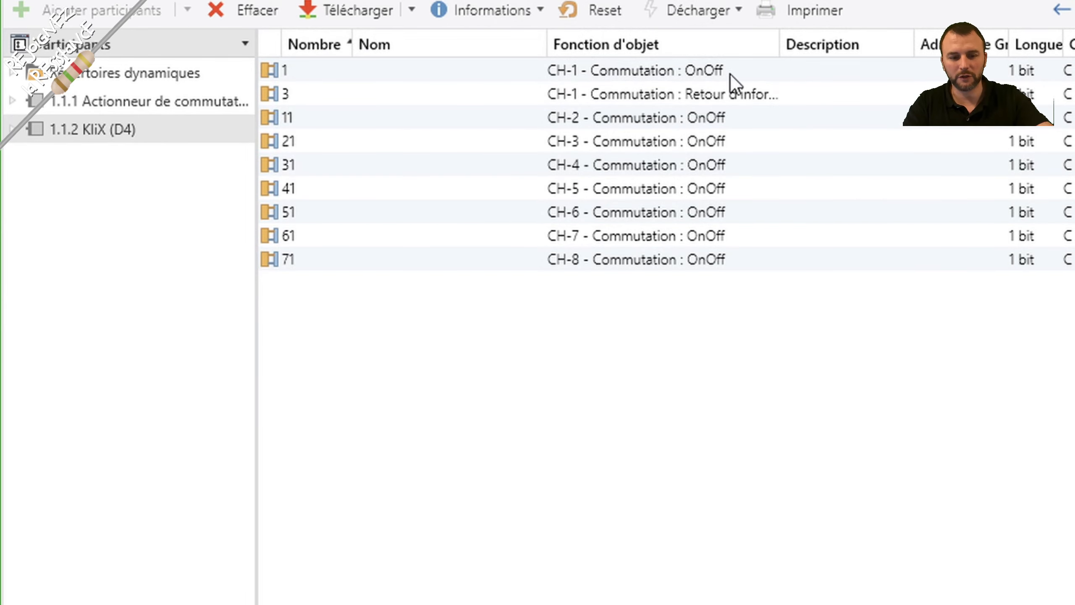
{"action": "left_click", "coordinate": [621, 69]}
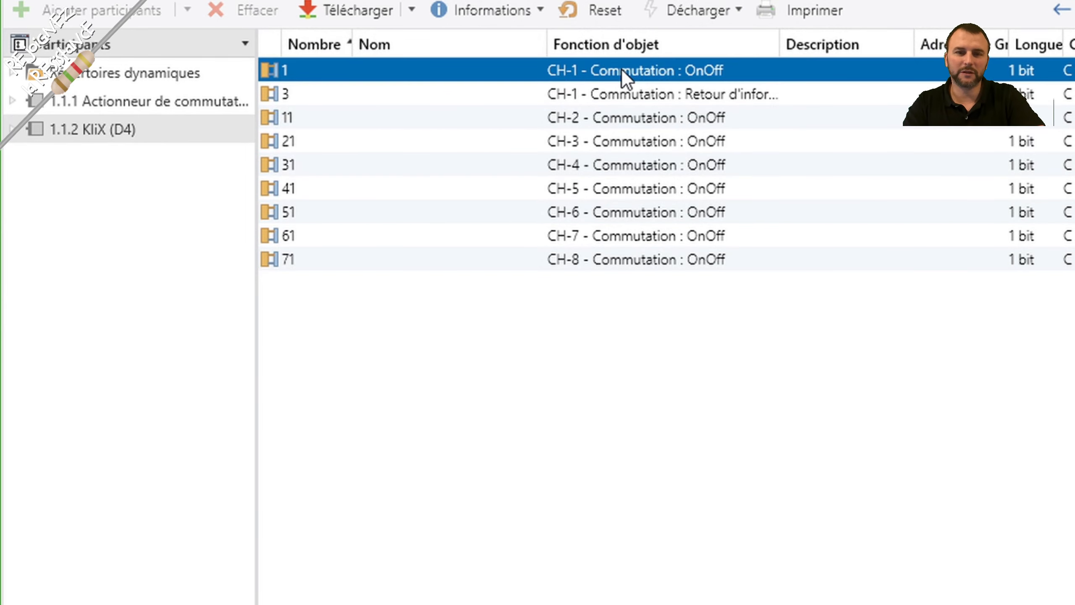
{"action": "right_click", "coordinate": [622, 69]}
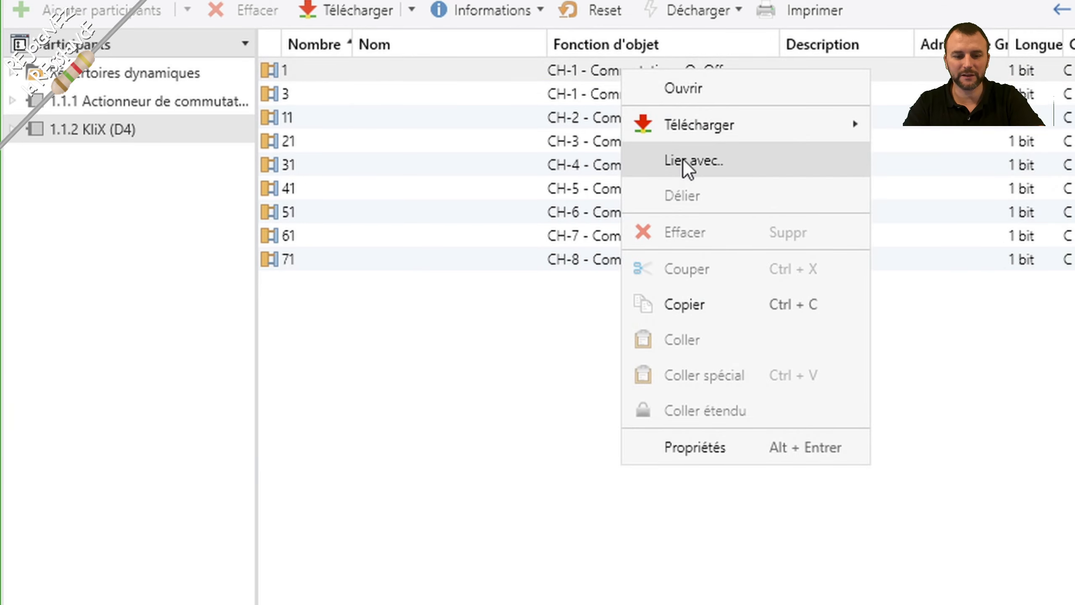
{"action": "left_click", "coordinate": [683, 159]}
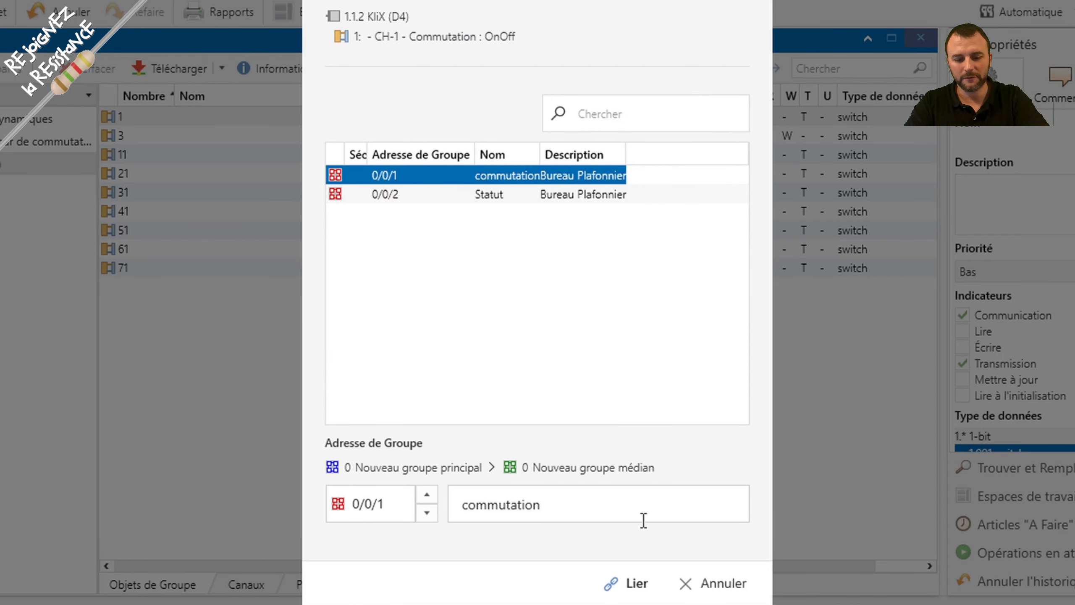
{"action": "left_click", "coordinate": [630, 583]}
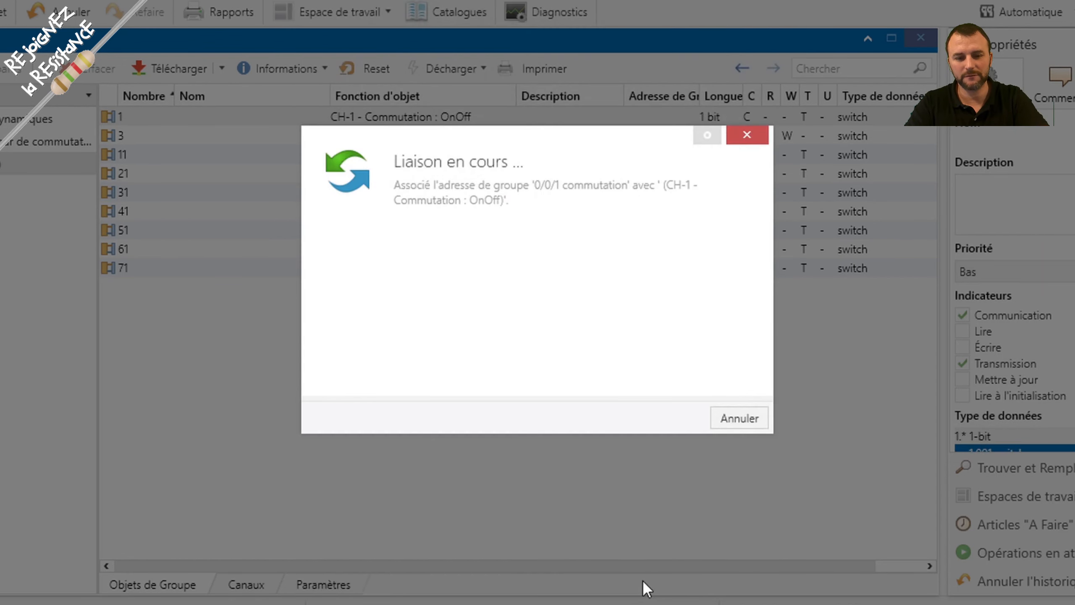
Link the KliX (D4) CH-1 Retour d'information object to group address 0/0/2 Statut
{"action": "right_click", "coordinate": [460, 137]}
{"action": "left_click", "coordinate": [547, 205]}
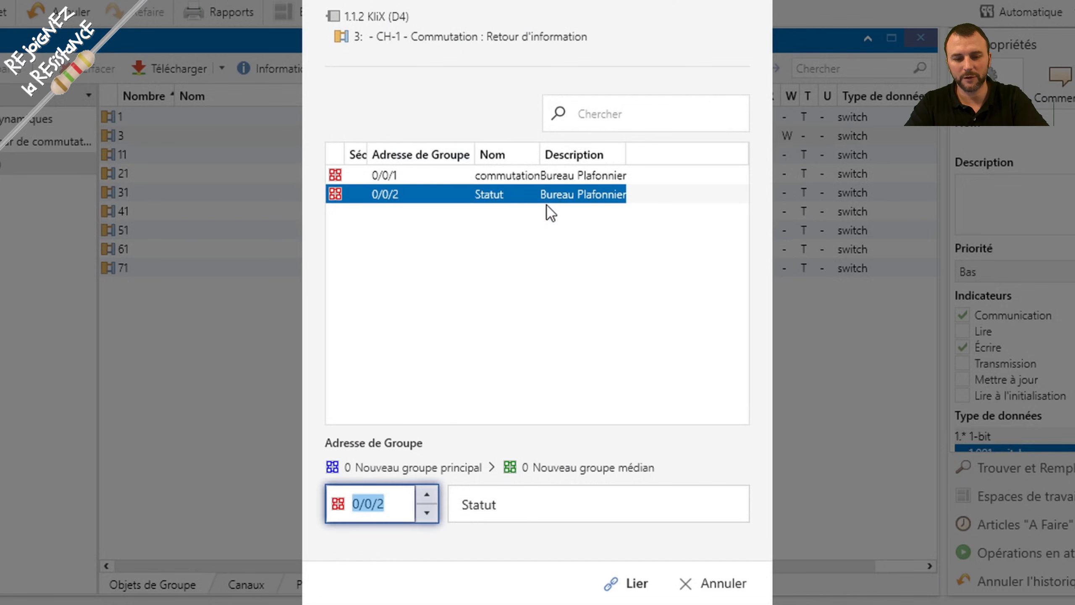
{"action": "left_click", "coordinate": [631, 583]}
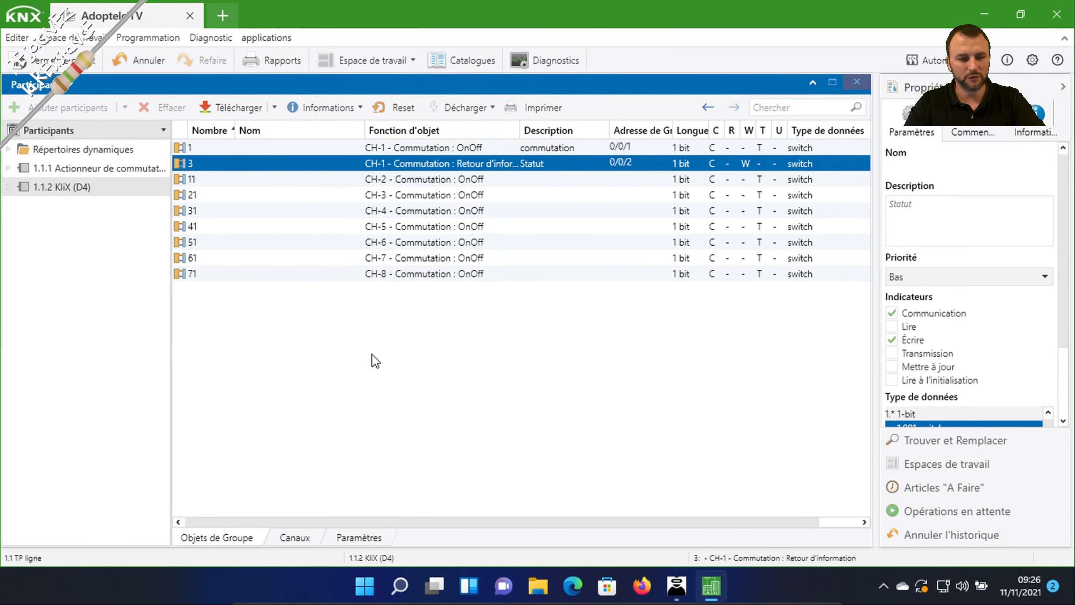
Switch to KNX Virtual and display its Devices / Topology view
{"action": "left_click", "coordinate": [679, 586]}
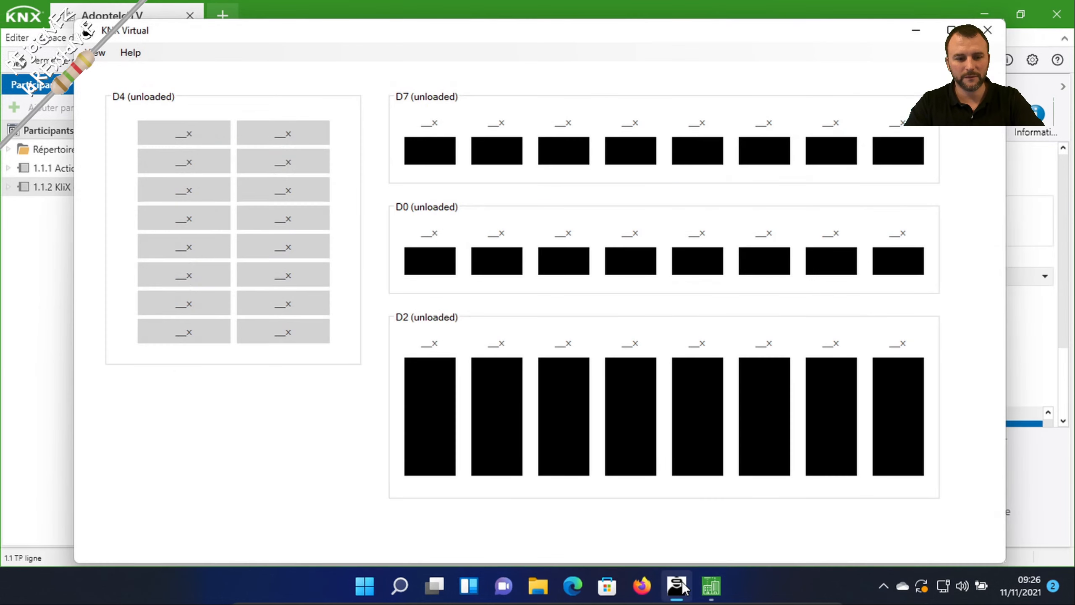
{"action": "left_click", "coordinate": [97, 52]}
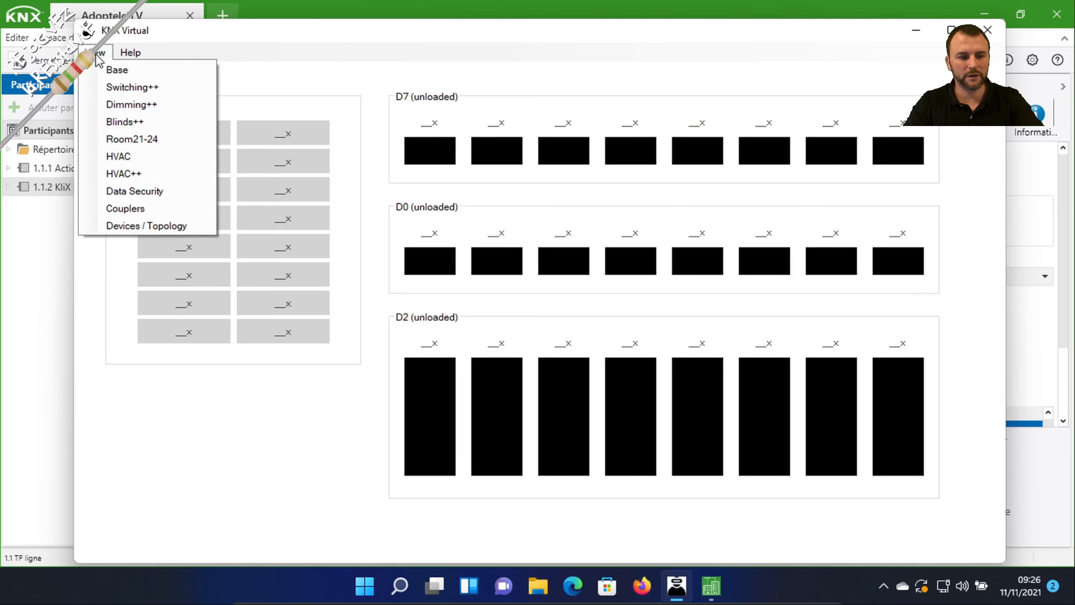
{"action": "left_click", "coordinate": [120, 225]}
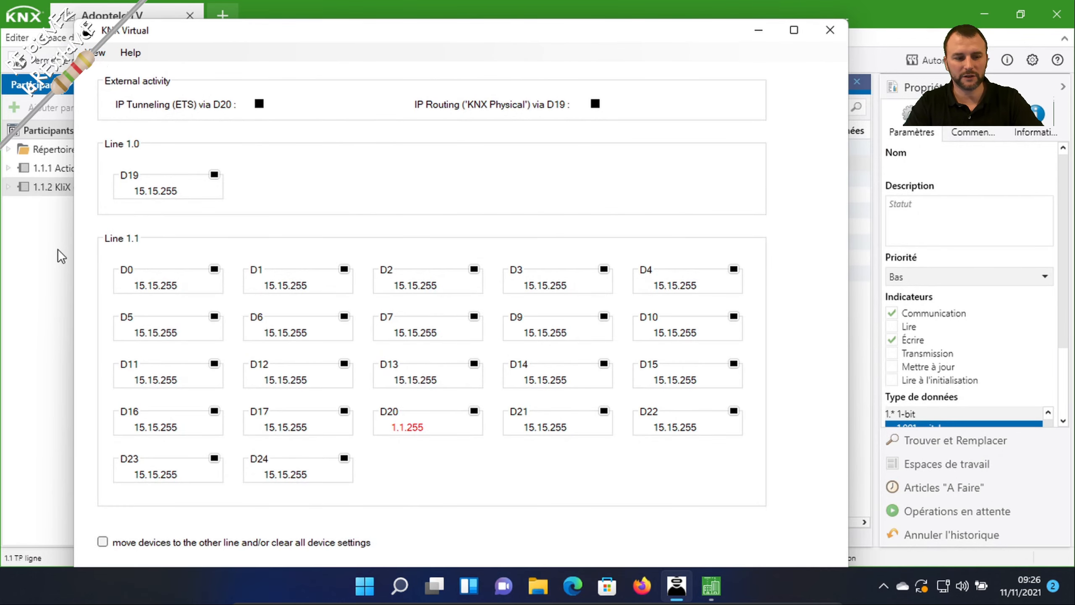
Back in ETS6, show the pending operations and start a complete download of devices 1.1.1 and 1.1.2 through the KNX Virtual interface
{"action": "left_click", "coordinate": [61, 256]}
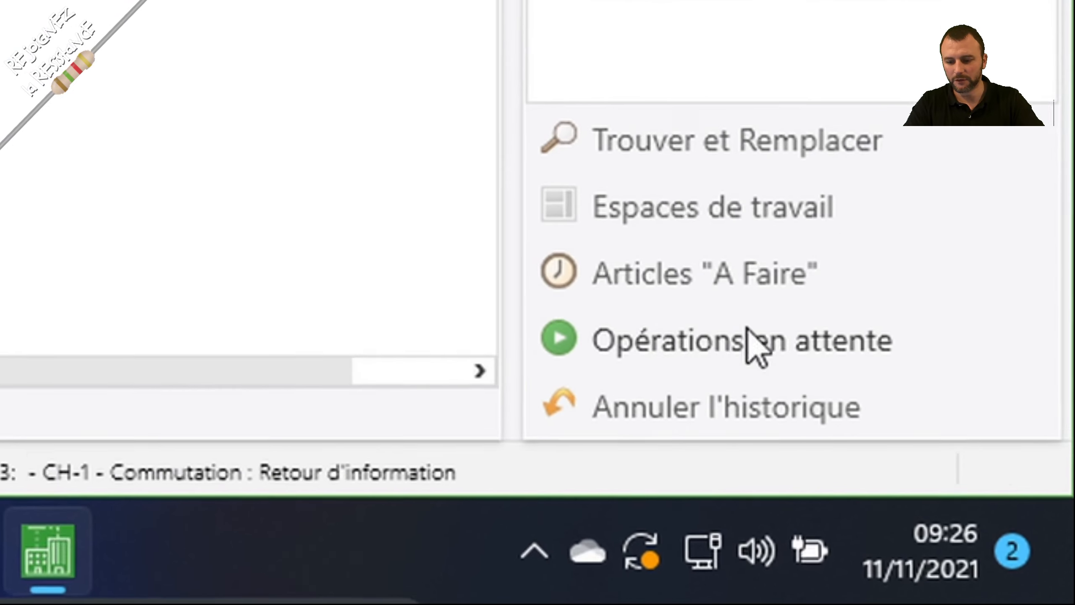
{"action": "left_click", "coordinate": [697, 344]}
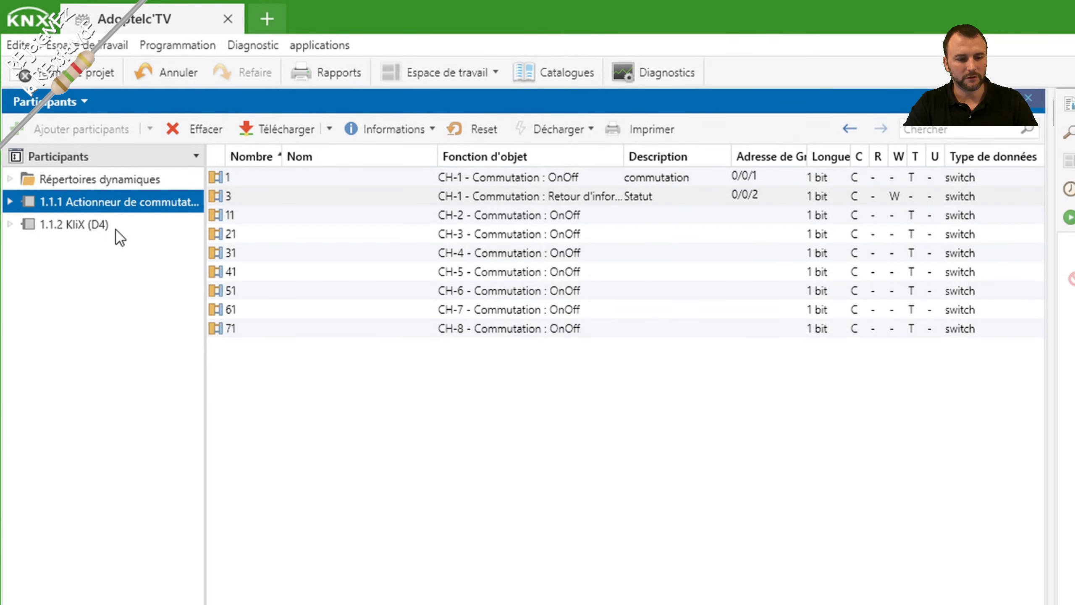
{"action": "left_click", "coordinate": [116, 229], "text": "ctrl"}
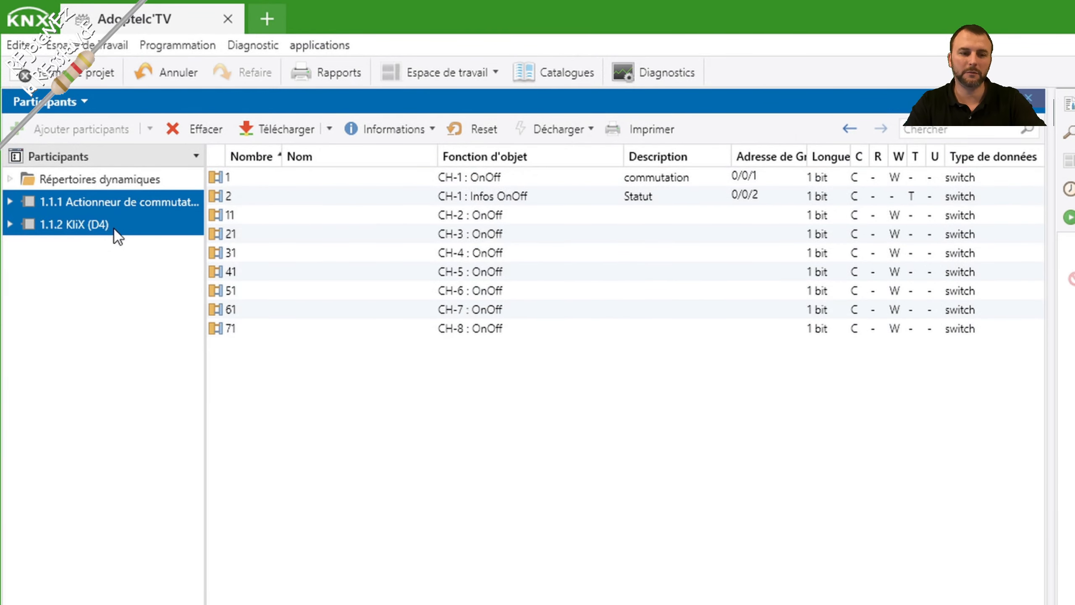
{"action": "right_click", "coordinate": [114, 229]}
{"action": "mouse_move", "coordinate": [212, 240]}
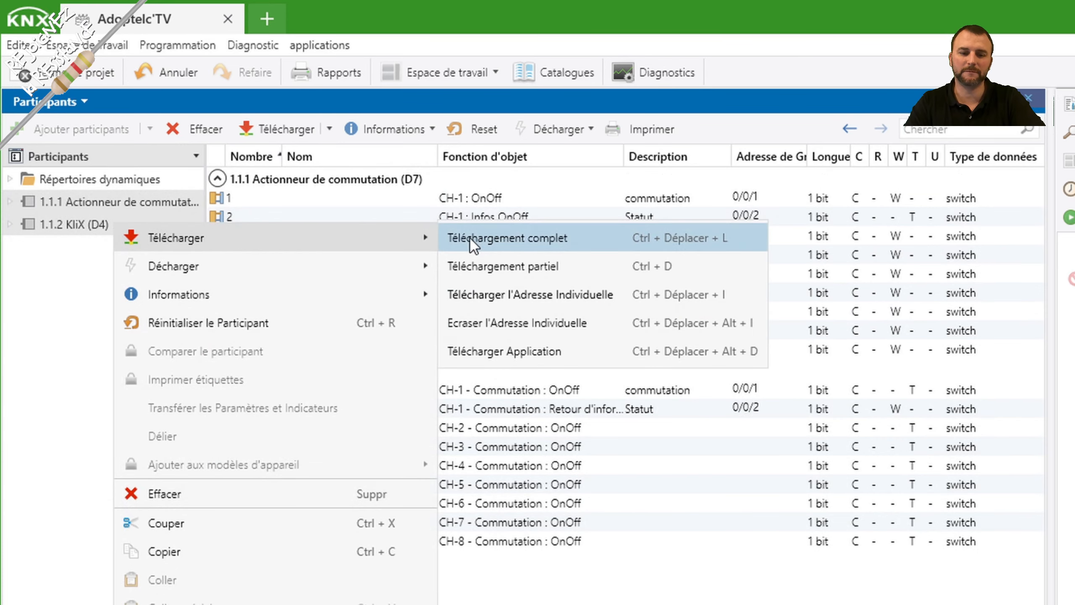
{"action": "left_click", "coordinate": [472, 239]}
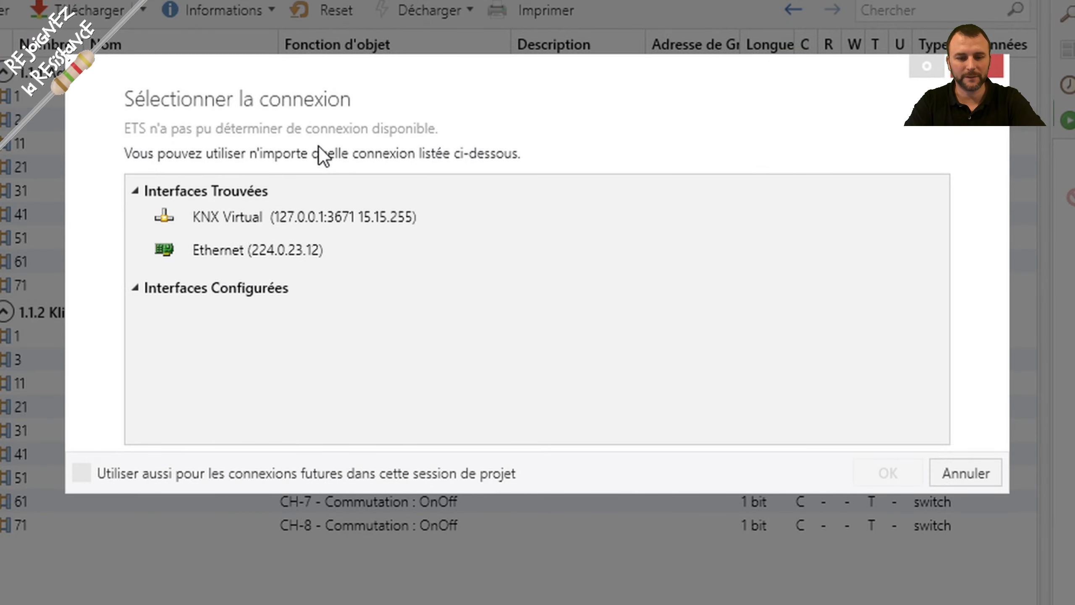
{"action": "left_click", "coordinate": [258, 217]}
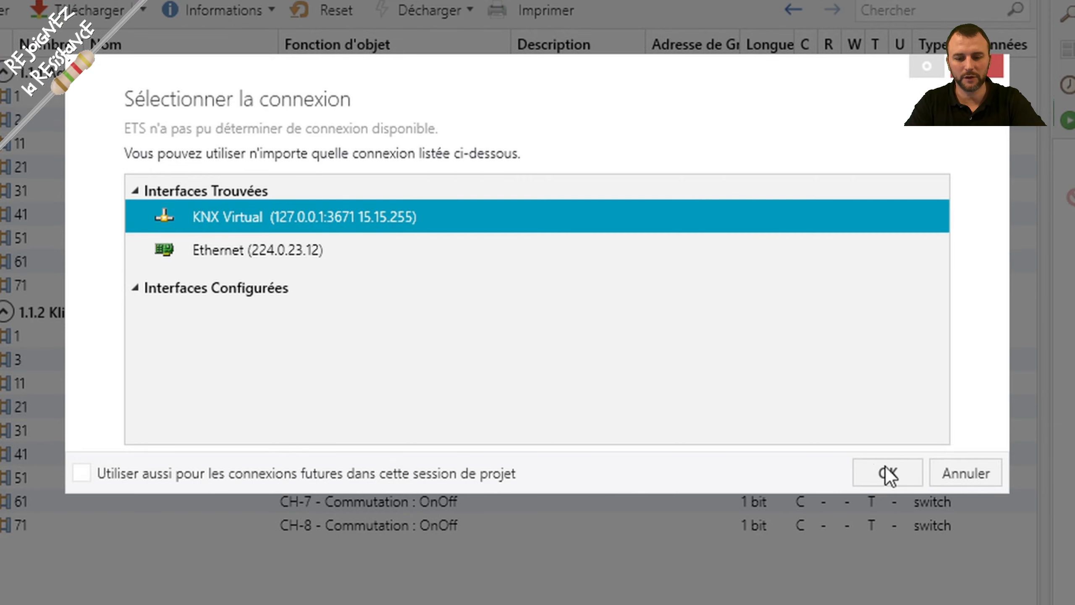
{"action": "left_click", "coordinate": [888, 473]}
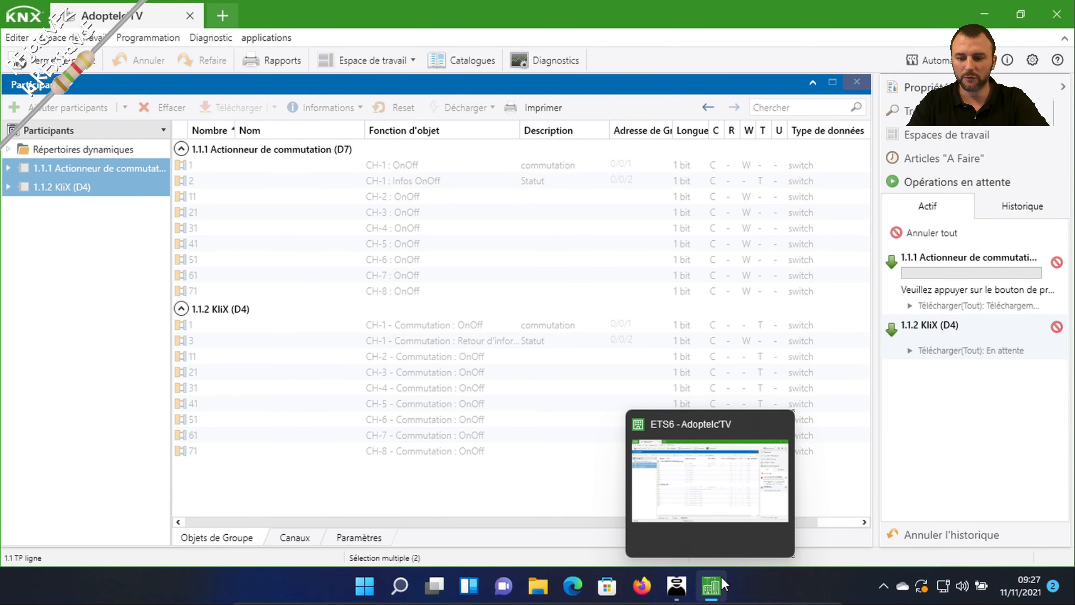
In KNX Virtual, activate programming mode on D7 for the 1.1.1 download and on D4 for the 1.1.2 download
{"action": "left_click", "coordinate": [677, 586]}
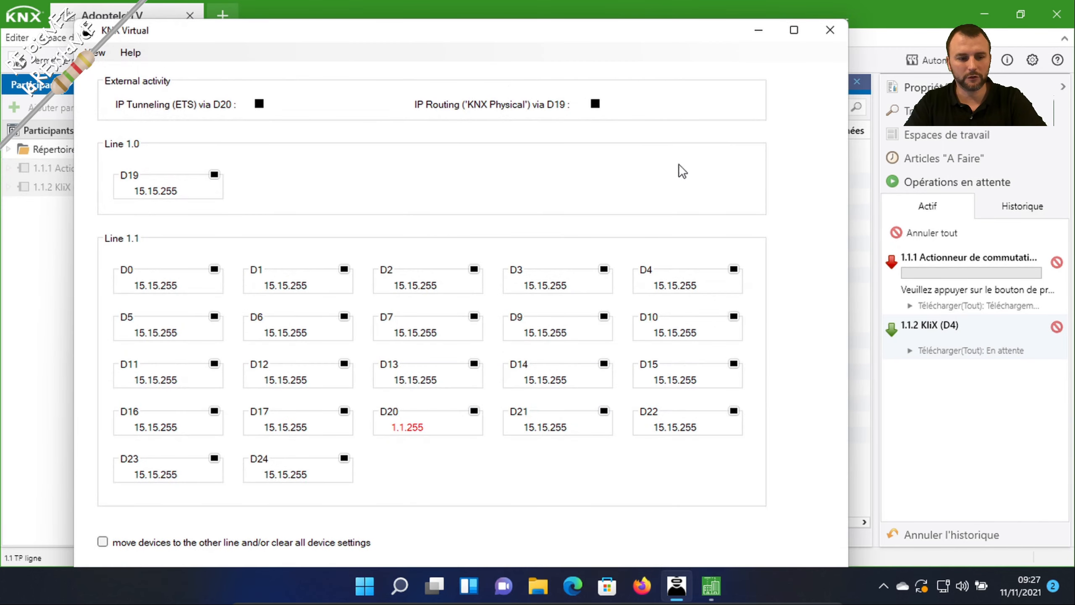
{"action": "left_click", "coordinate": [476, 319]}
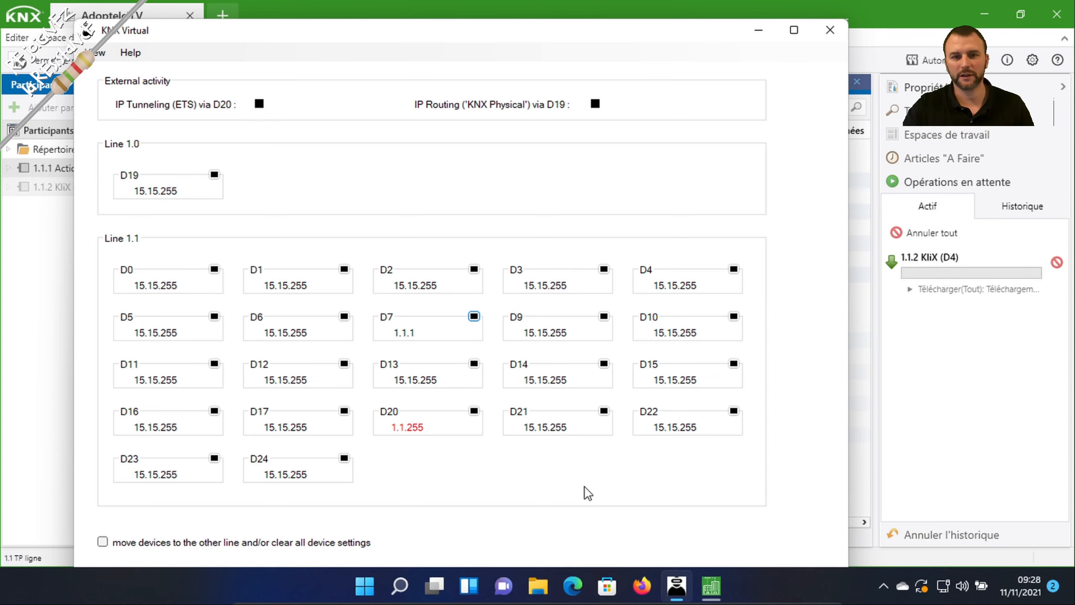
{"action": "left_click", "coordinate": [736, 268]}
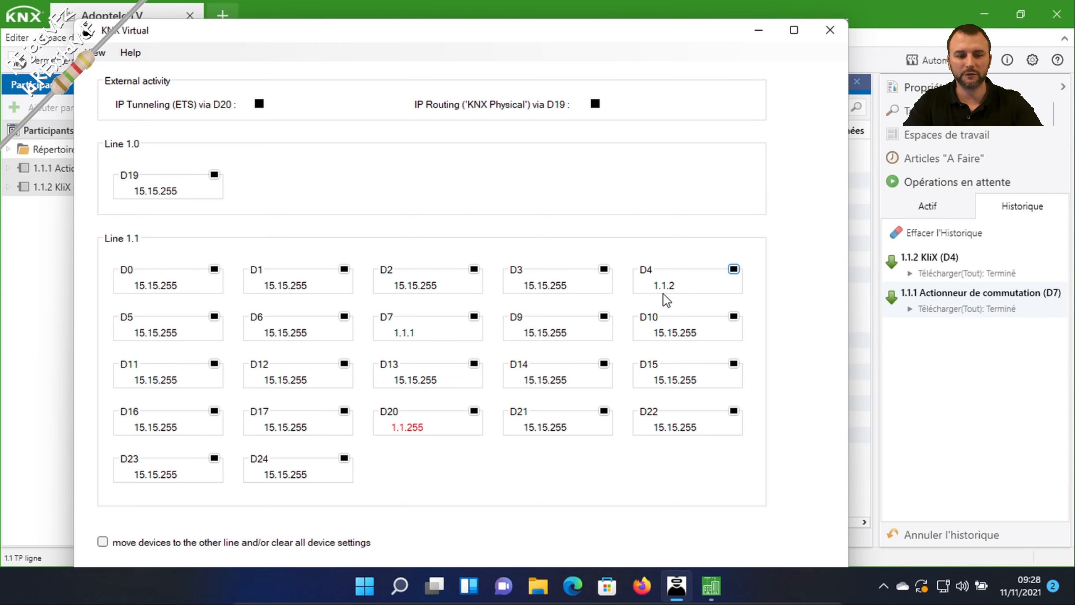
Display the Base view and switch on the D7 ch1 output with the first-row 1 key of D4
{"action": "left_click", "coordinate": [99, 52]}
{"action": "left_click", "coordinate": [112, 69]}
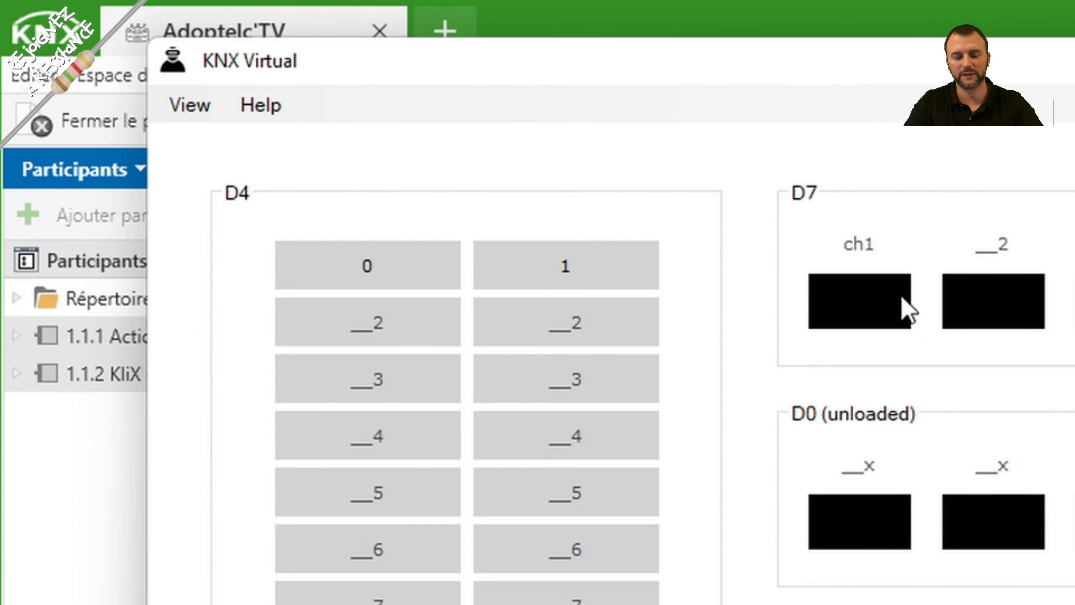
{"action": "left_click", "coordinate": [593, 277]}
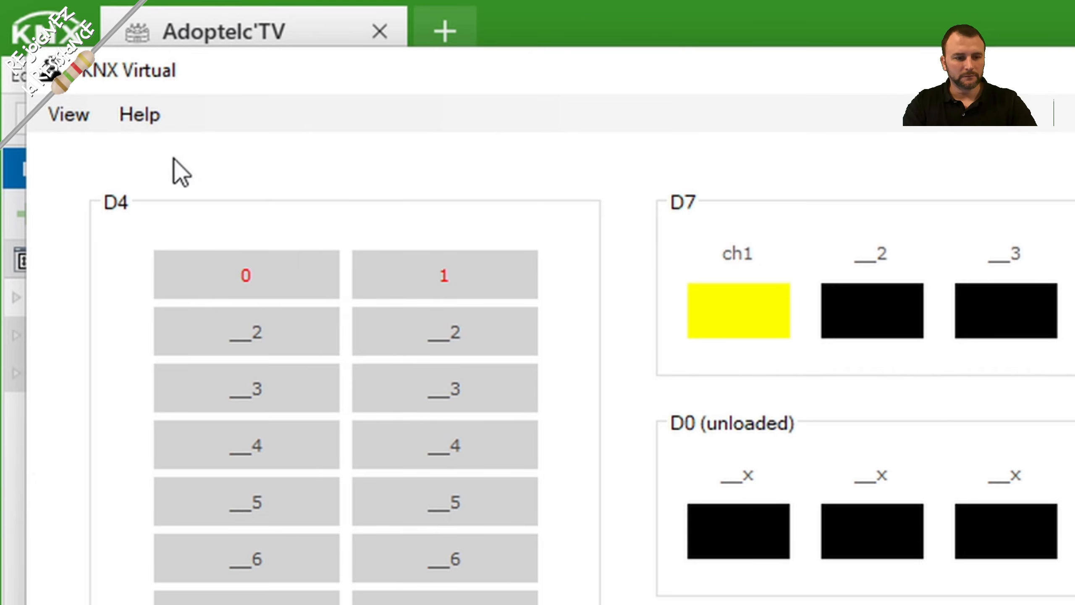
Examine the Switching++, Dimming++, Blinds++, Room21-24 and Devices / Topology views of KNX Virtual
{"action": "left_click", "coordinate": [78, 115]}
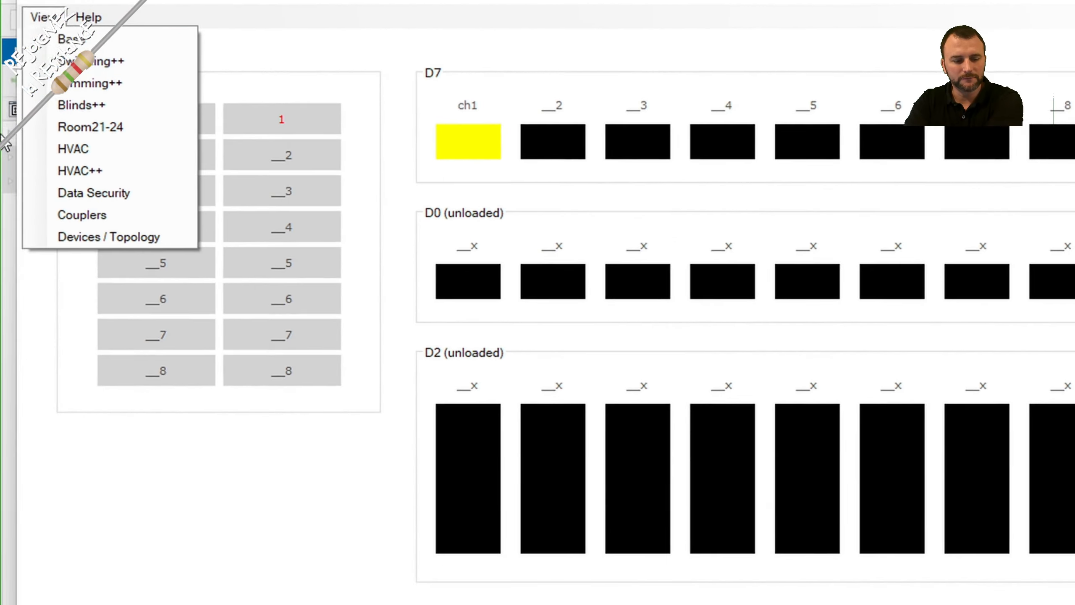
{"action": "left_click", "coordinate": [82, 87]}
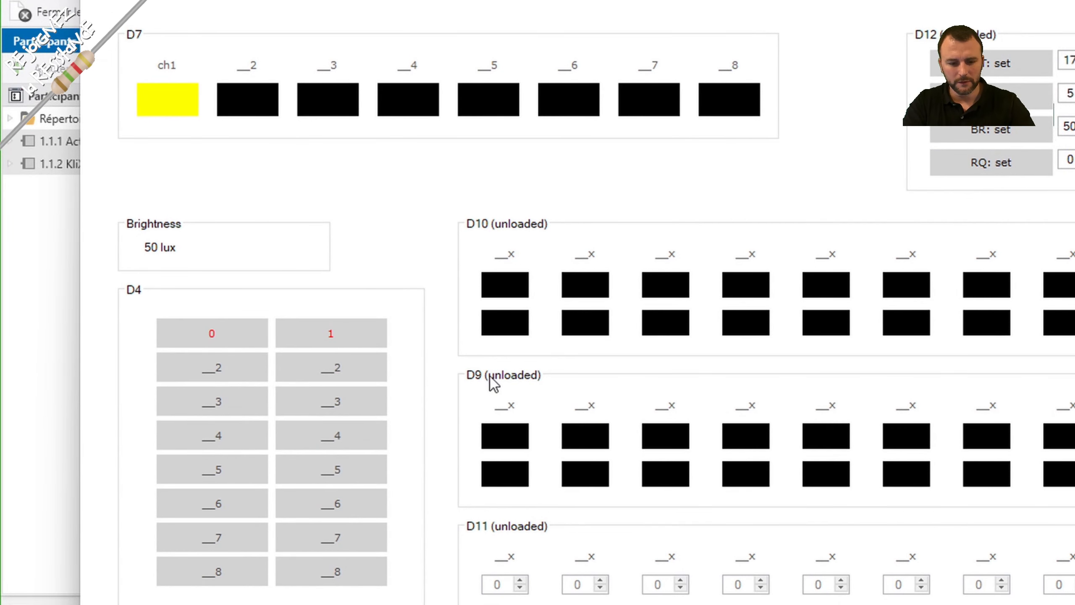
{"action": "left_click", "coordinate": [120, 4]}
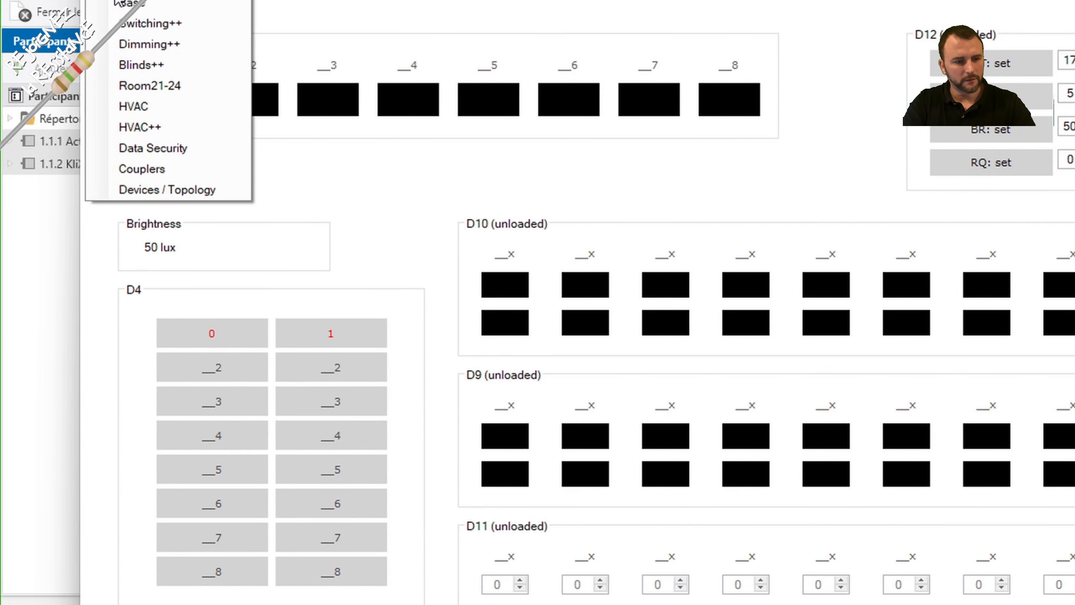
{"action": "left_click", "coordinate": [136, 45]}
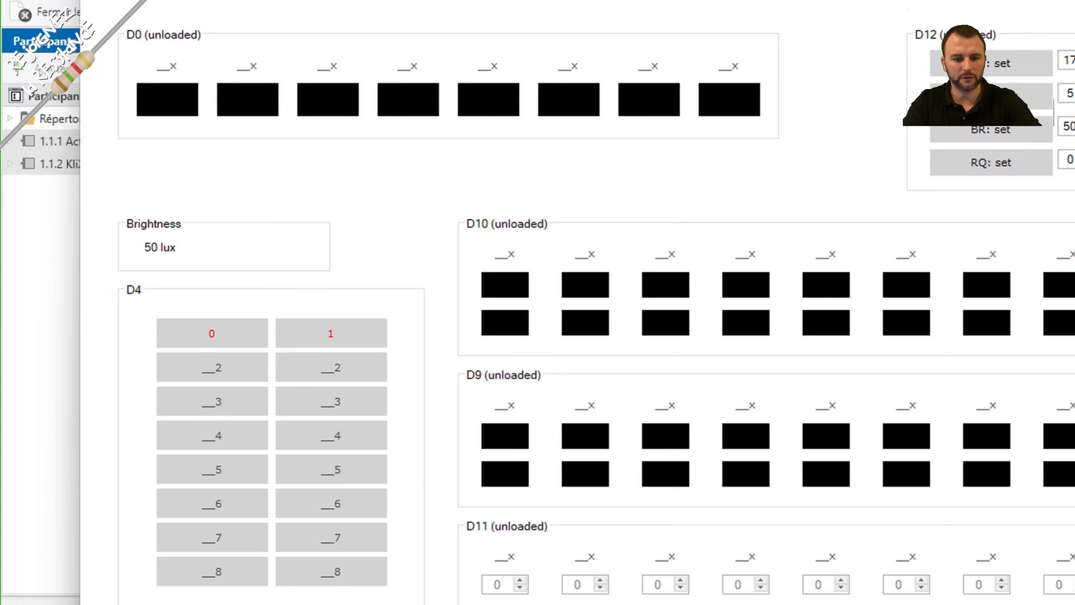
{"action": "left_click", "coordinate": [120, 3]}
{"action": "left_click", "coordinate": [173, 66]}
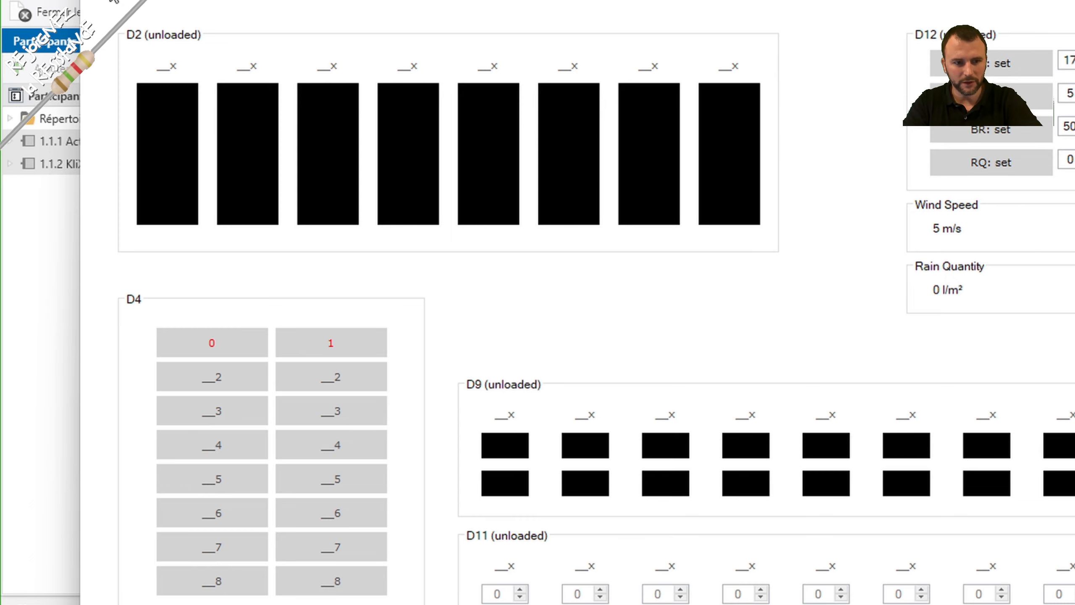
{"action": "left_click", "coordinate": [120, 3]}
{"action": "left_click", "coordinate": [167, 90]}
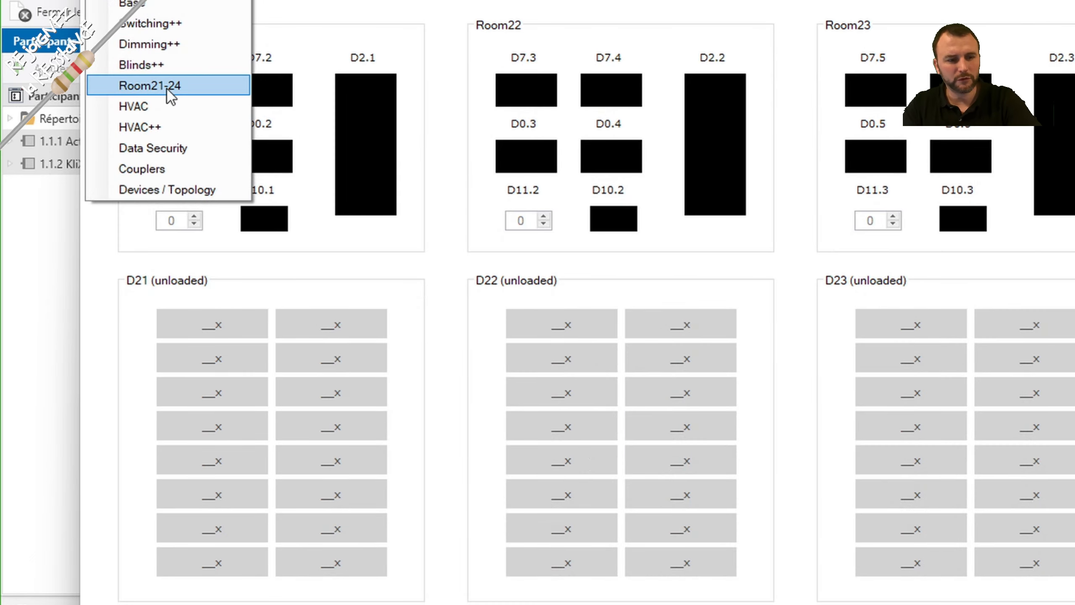
{"action": "left_click", "coordinate": [493, 4]}
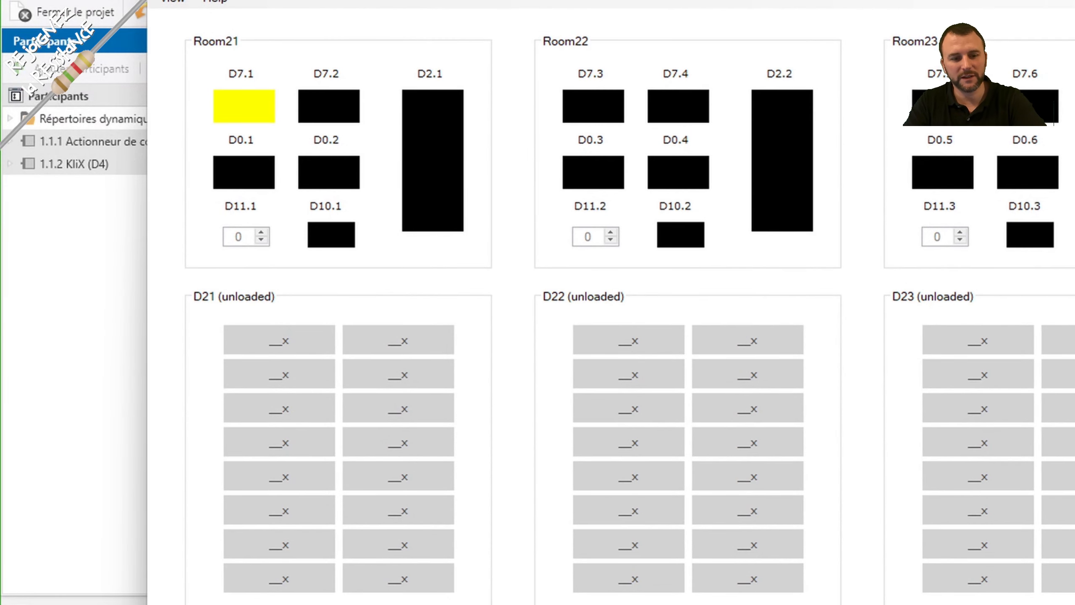
{"action": "left_click", "coordinate": [172, 1]}
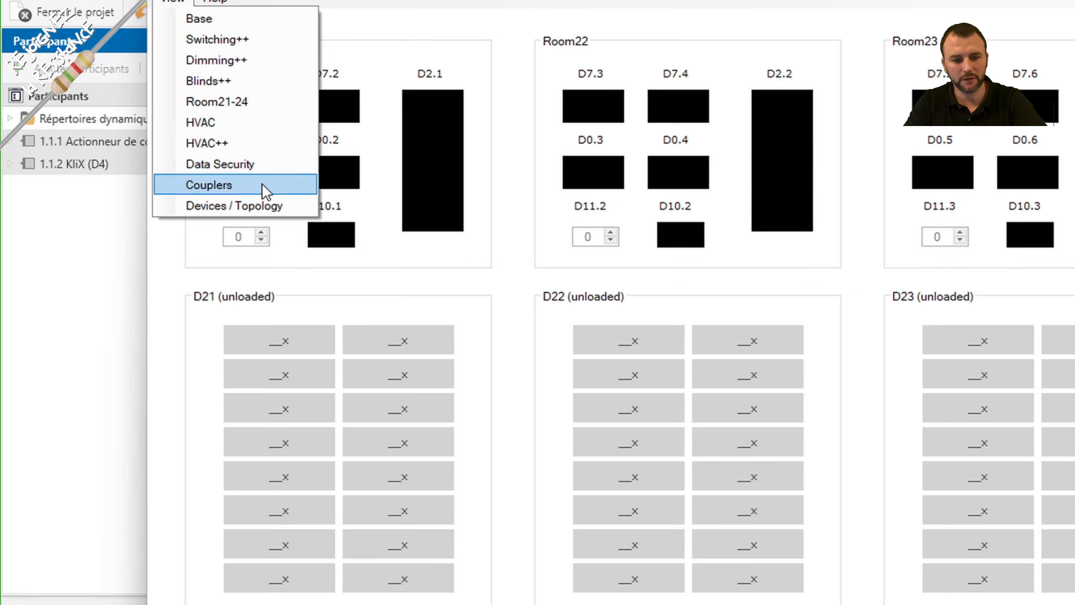
{"action": "left_click", "coordinate": [275, 205]}
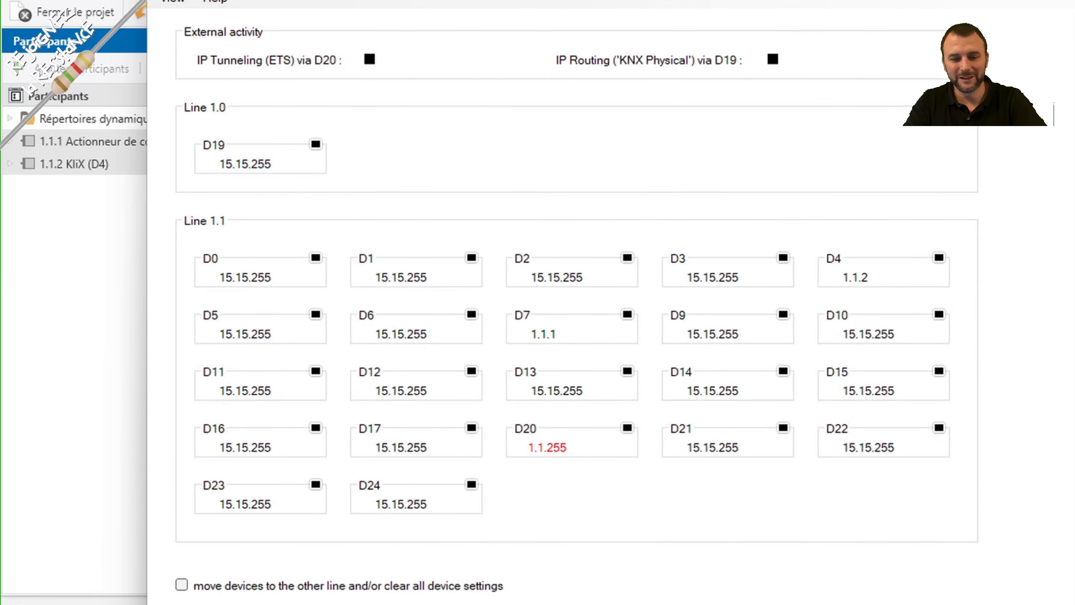
Return to the Base view and switch off the D7 ch1 output with the first-row 0 key of D4
{"action": "left_click", "coordinate": [168, 1]}
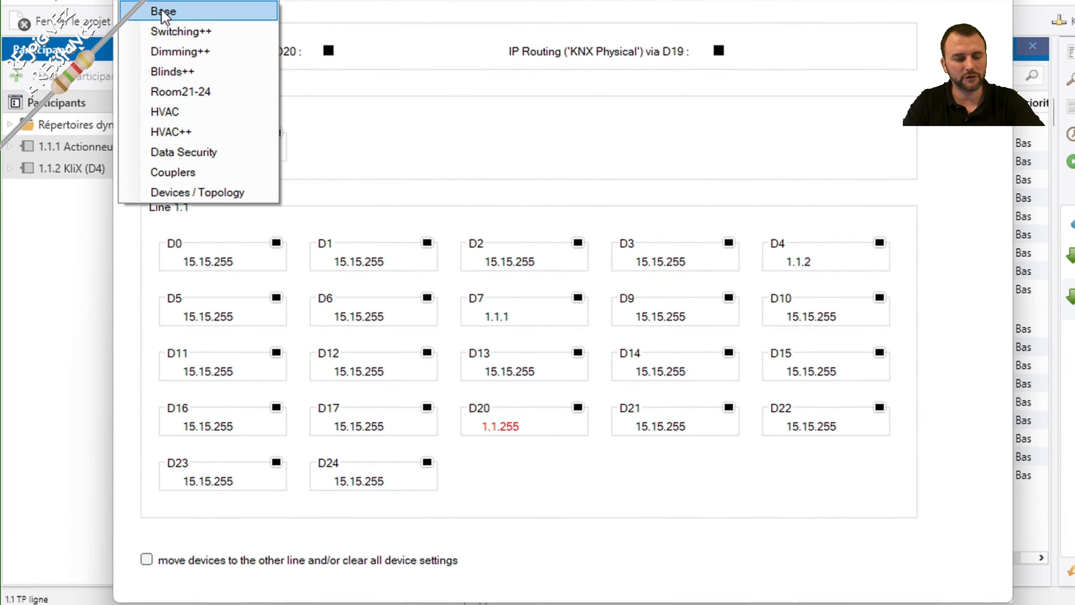
{"action": "left_click", "coordinate": [169, 5]}
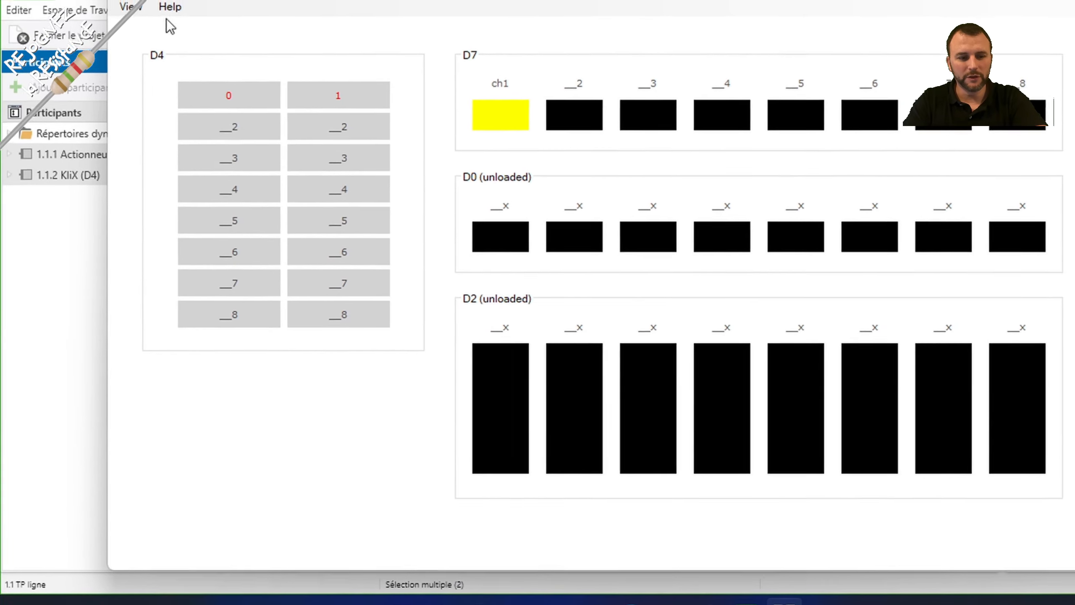
{"action": "left_click", "coordinate": [237, 102]}
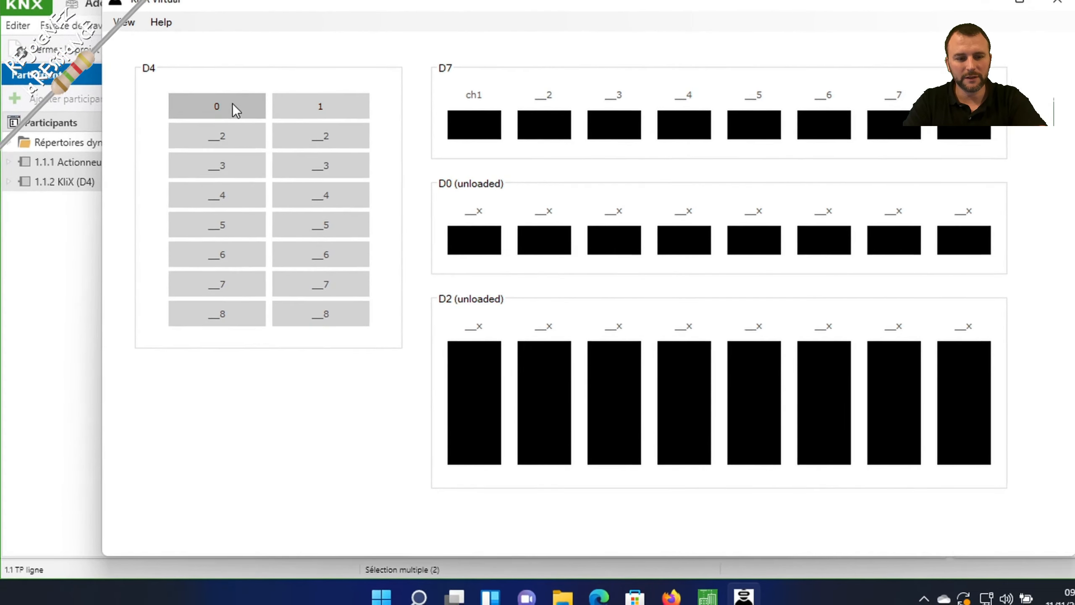
Switch to ETS6, open the diagnostic tools in a maximized view and start the Moniteur de Groupe recording over the KNX Virtual connection
{"action": "left_click", "coordinate": [56, 218]}
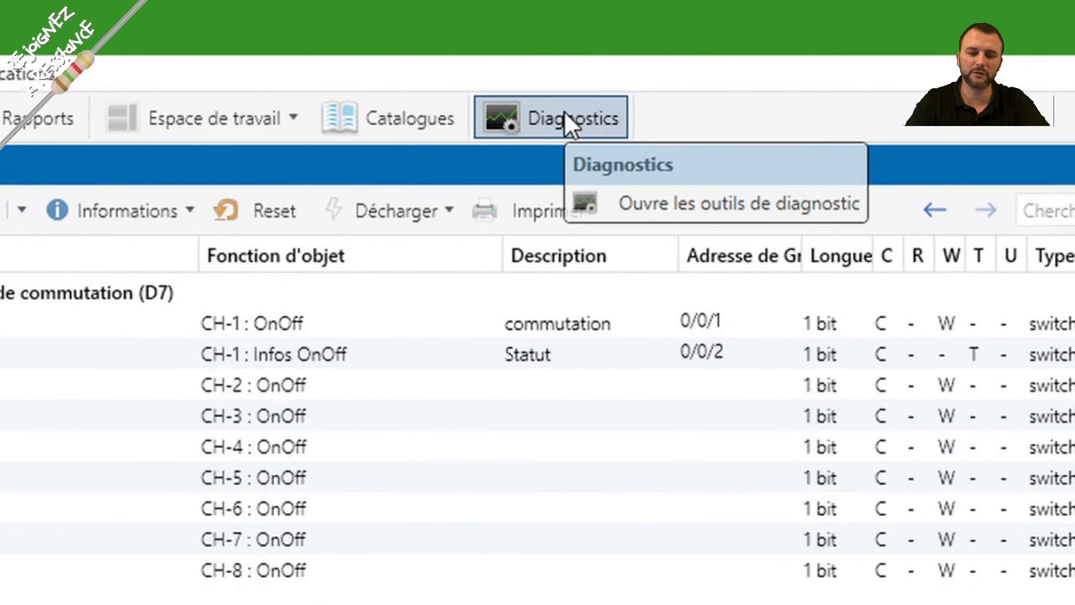
{"action": "left_click", "coordinate": [551, 61]}
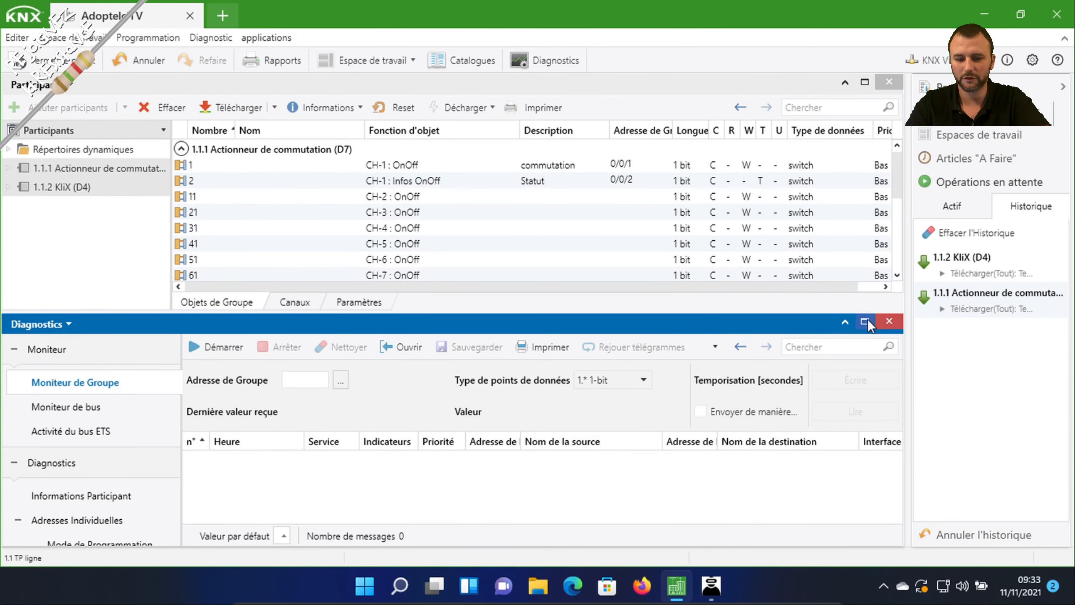
{"action": "left_click", "coordinate": [865, 320]}
{"action": "left_click", "coordinate": [926, 60]}
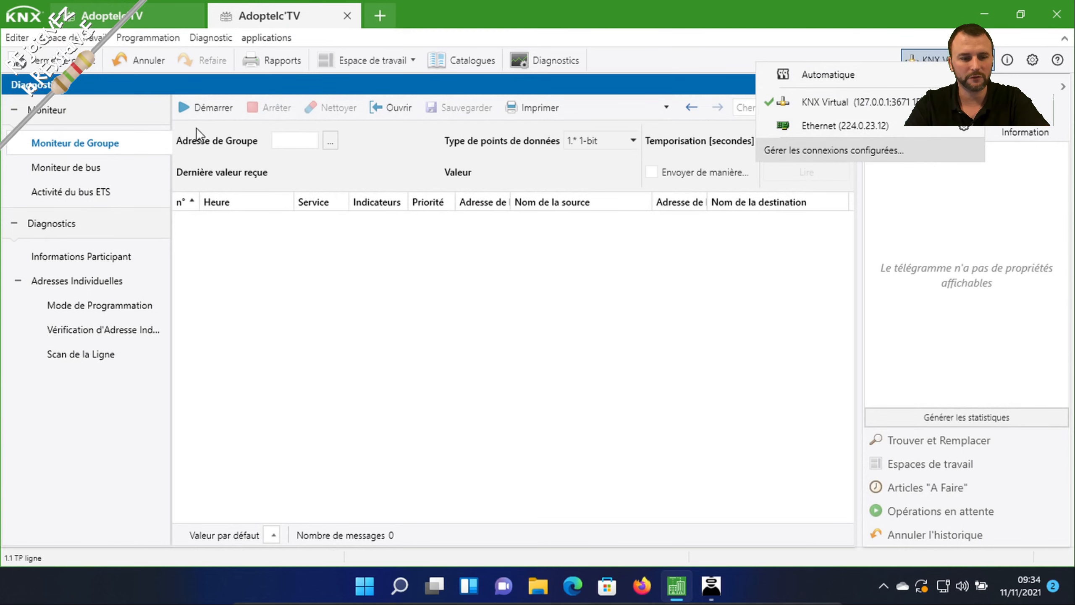
{"action": "left_click", "coordinate": [204, 112]}
{"action": "left_click", "coordinate": [205, 109]}
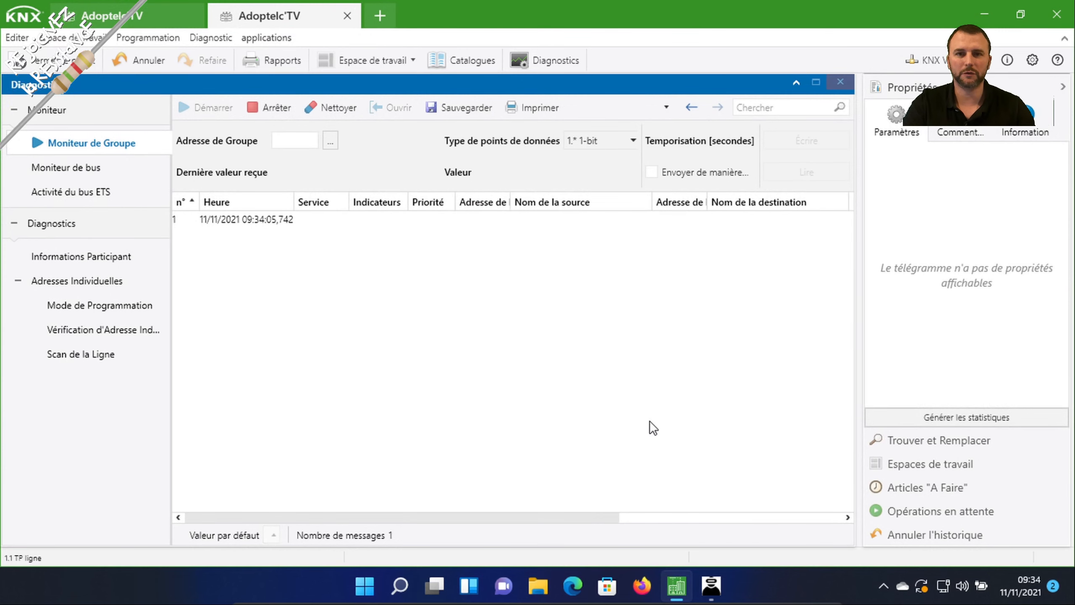
In KNX Virtual, switch the D7 ch1 output on and off again with the first-row 1 and 0 keys of D4
{"action": "left_click", "coordinate": [712, 586]}
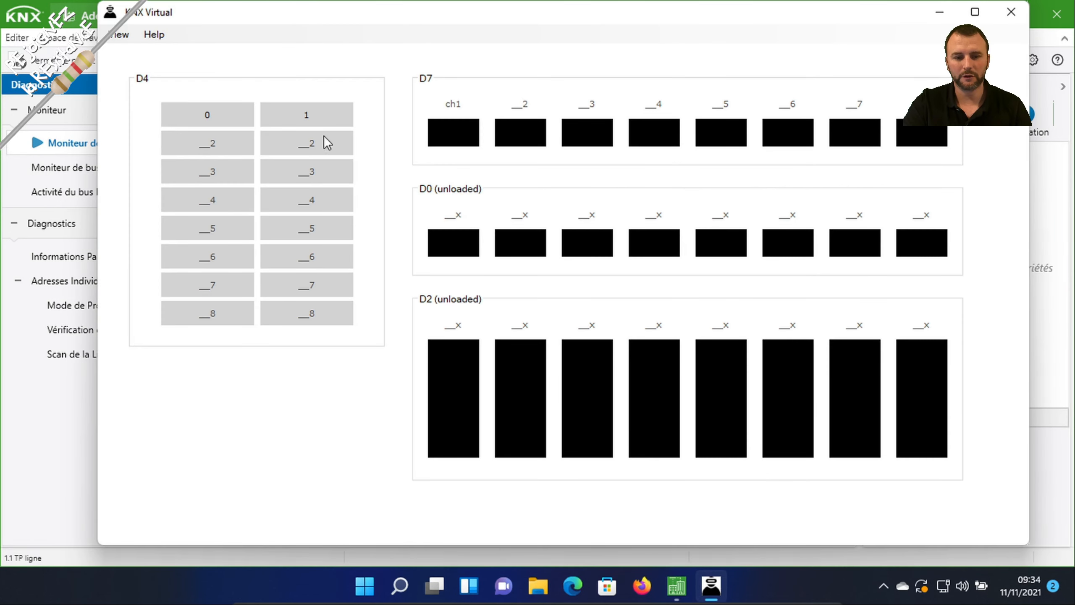
{"action": "left_click", "coordinate": [307, 121]}
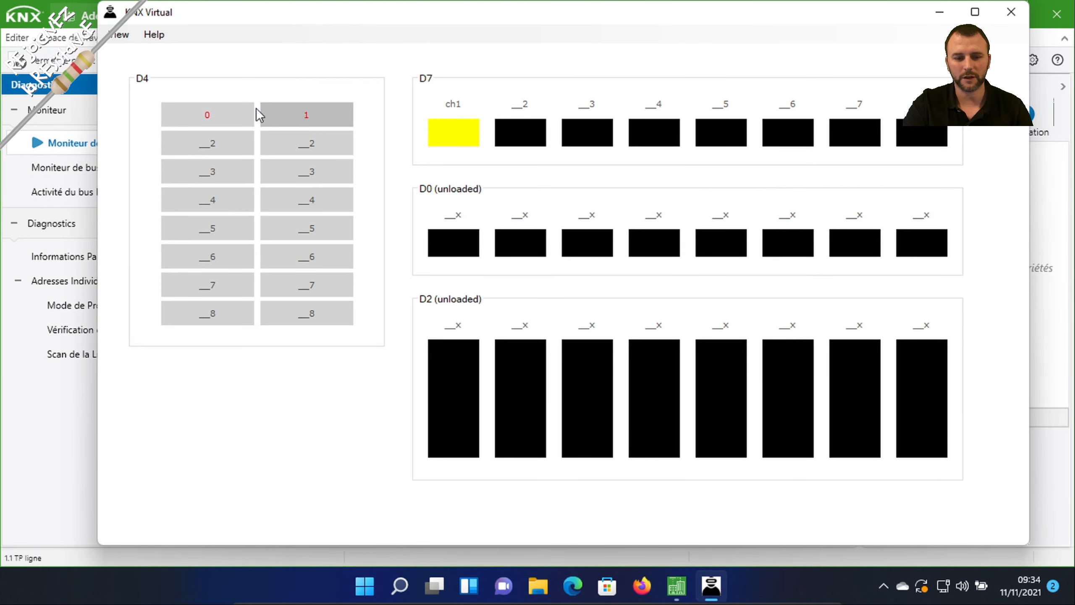
{"action": "left_click", "coordinate": [218, 119]}
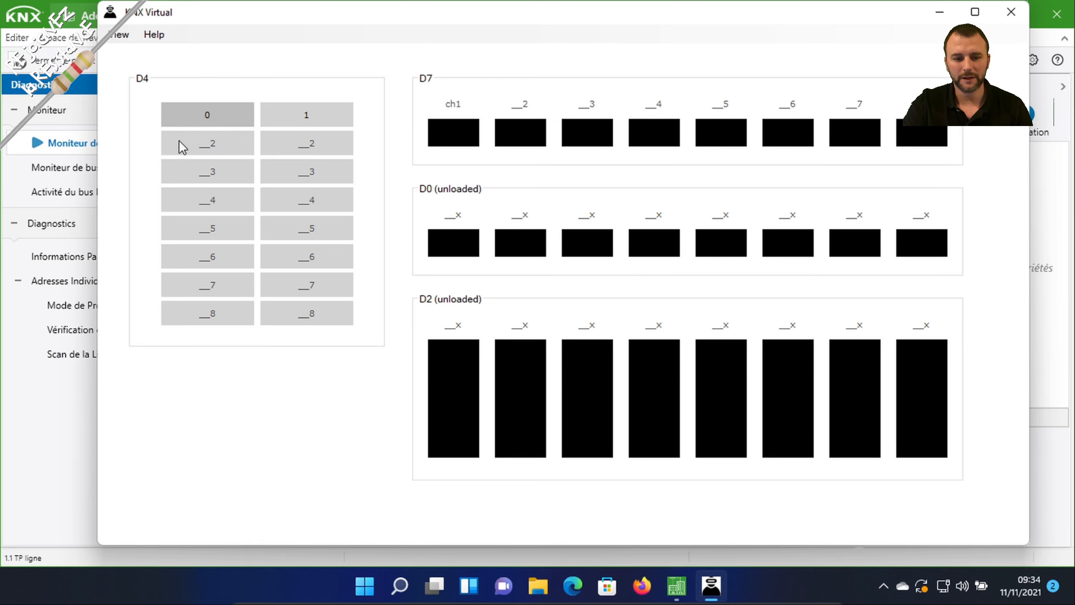
Return to ETS6, collapse the Propriétés pane and examine the source, group address and Informations value of each recorded commutation and Statut telegram
{"action": "left_click", "coordinate": [39, 385]}
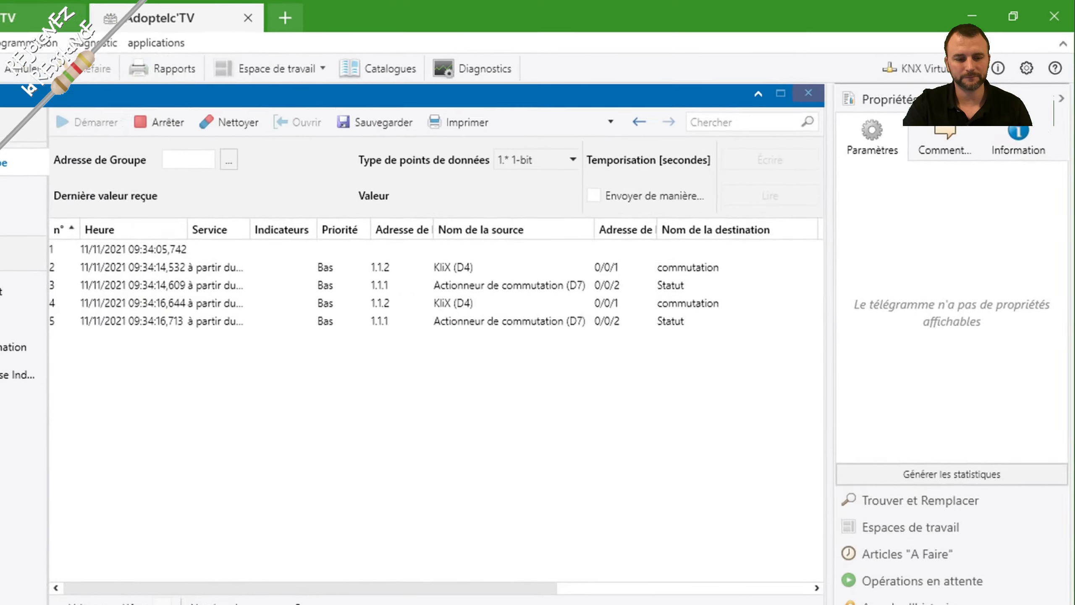
{"action": "left_click", "coordinate": [376, 266]}
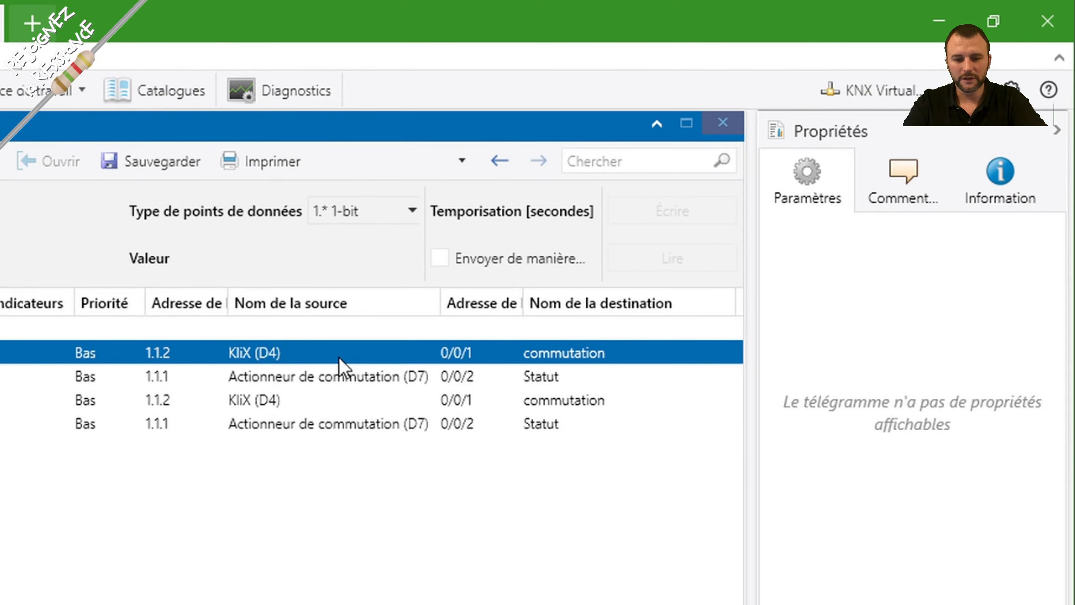
{"action": "left_click", "coordinate": [1057, 131]}
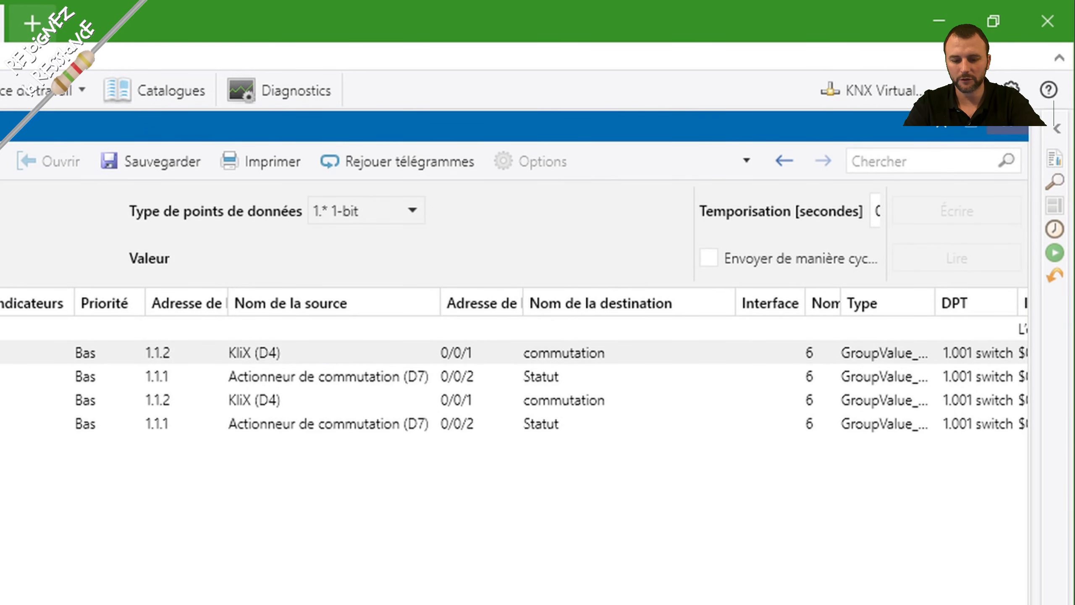
{"action": "scroll", "coordinate": [830, 355], "scroll_direction": "right", "scroll_amount": 5}
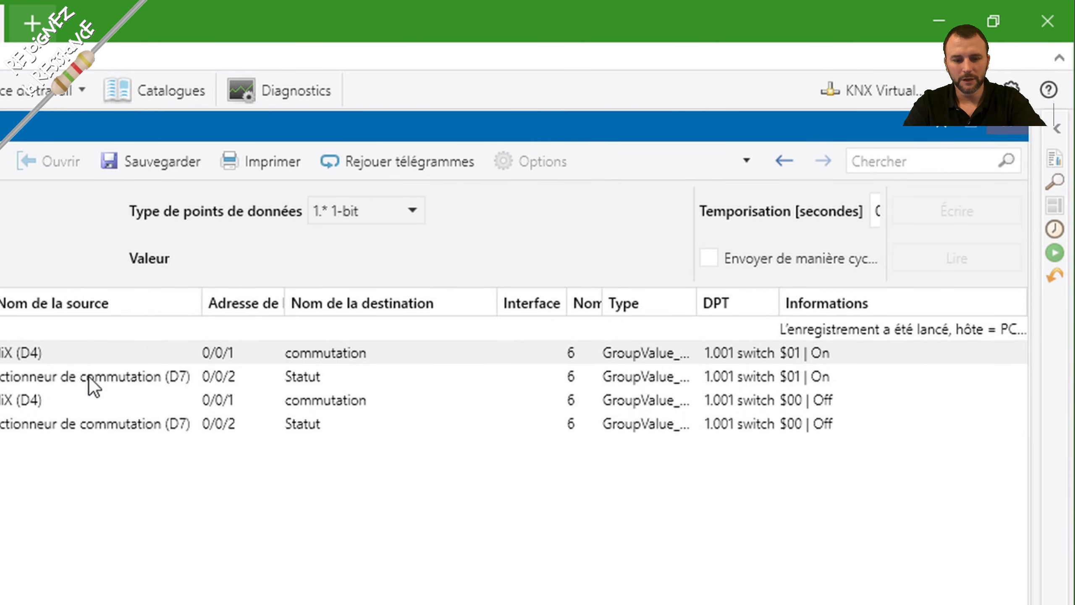
{"action": "left_click", "coordinate": [89, 377]}
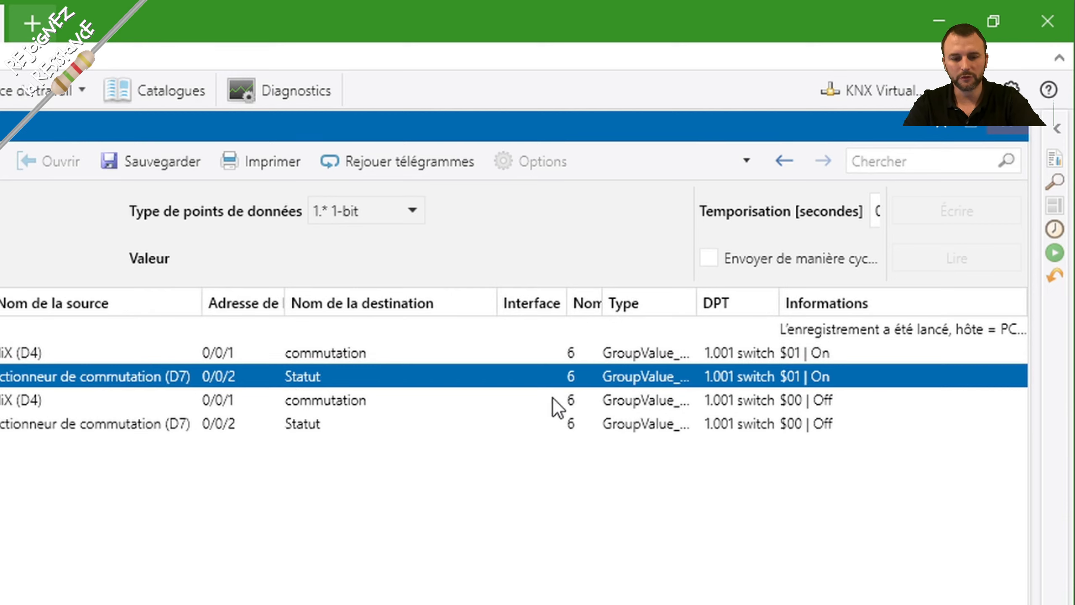
{"action": "left_click", "coordinate": [521, 400]}
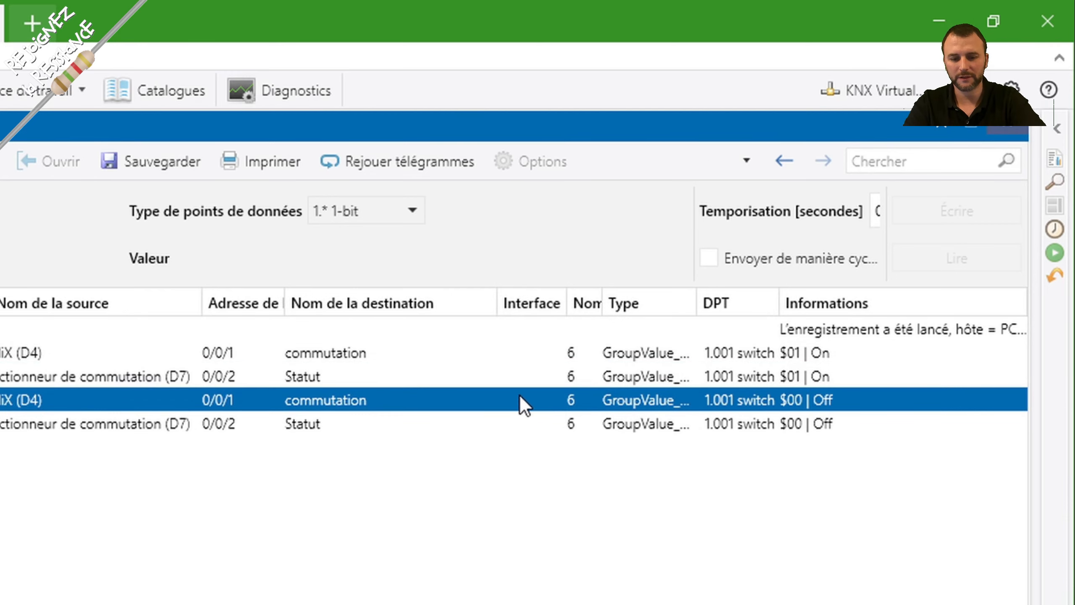
{"action": "left_click", "coordinate": [115, 419]}
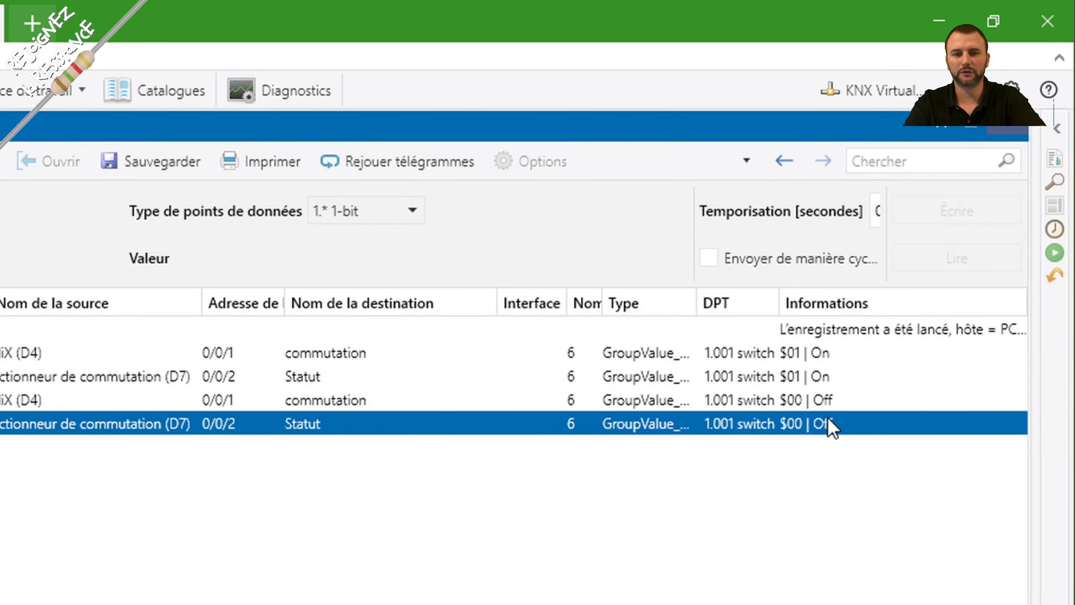